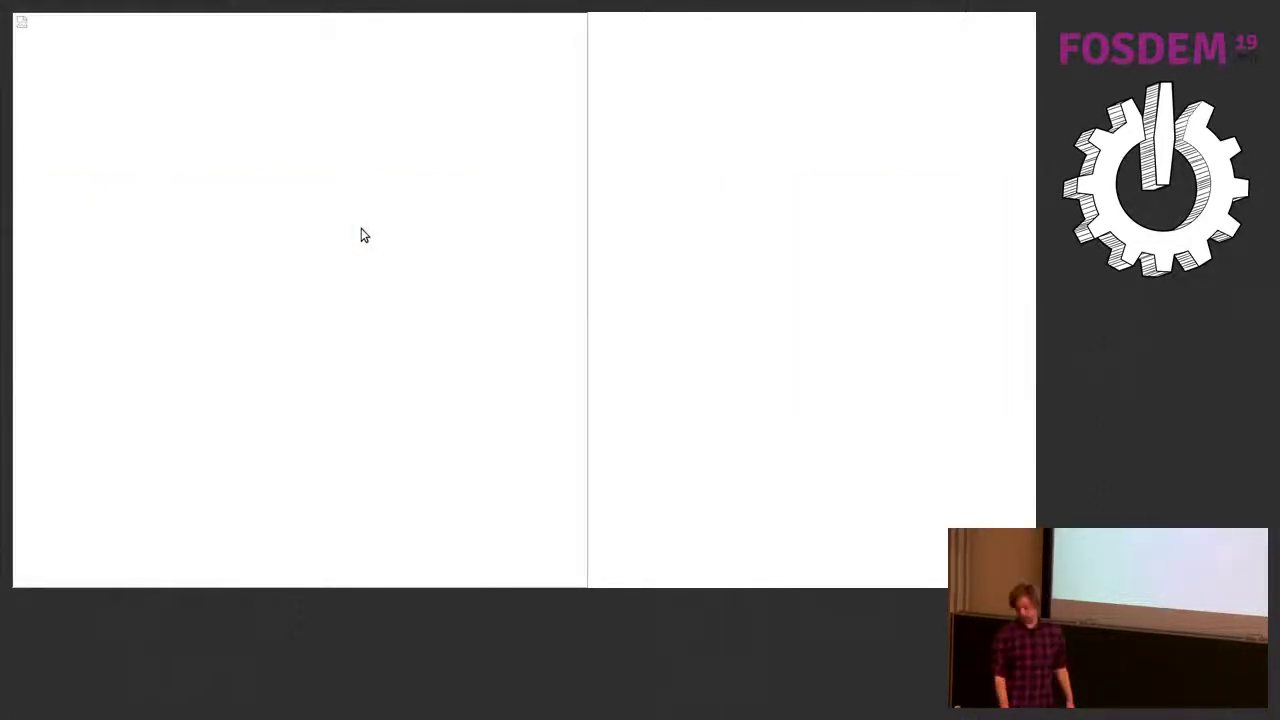
Leave full screen and reload the 'Drawing PCBs with Inkscape - FOSDEM 2019' presentation page
{"action": "key", "text": "F5"}
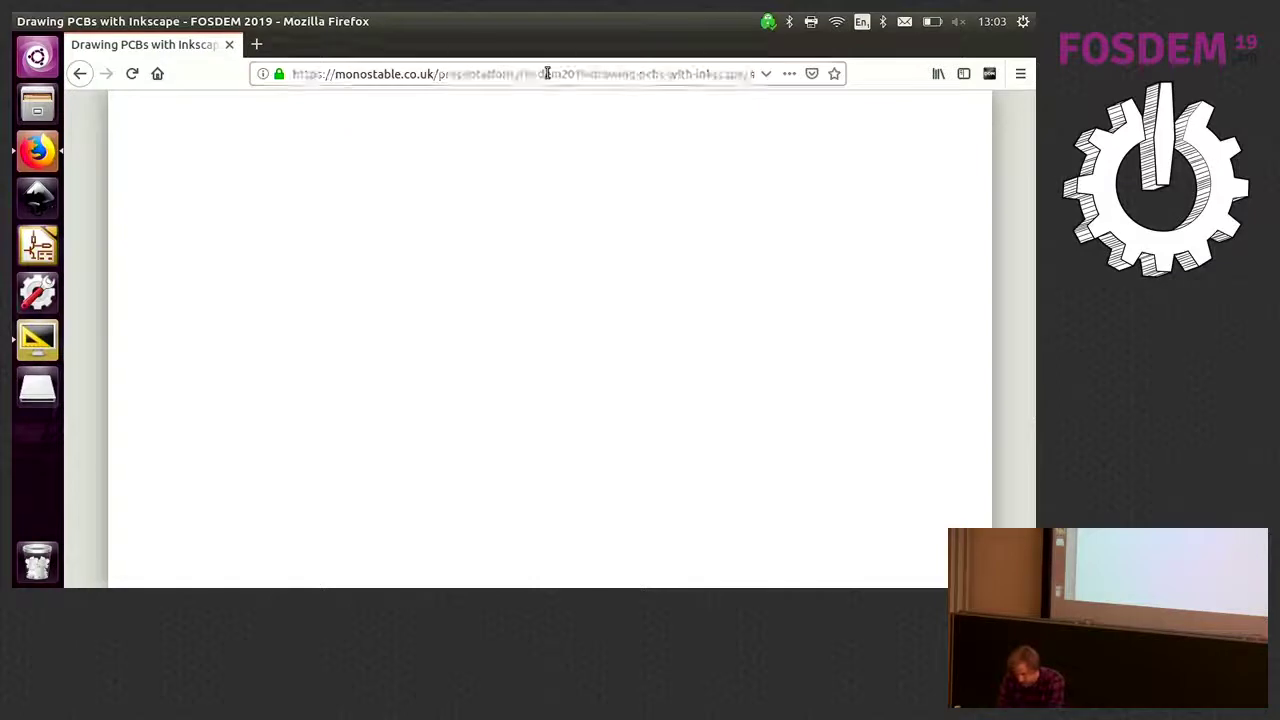
Step past the Mask and PCB process slides to the Gerber Files slide, shown full screen
{"action": "key", "text": "Right"}
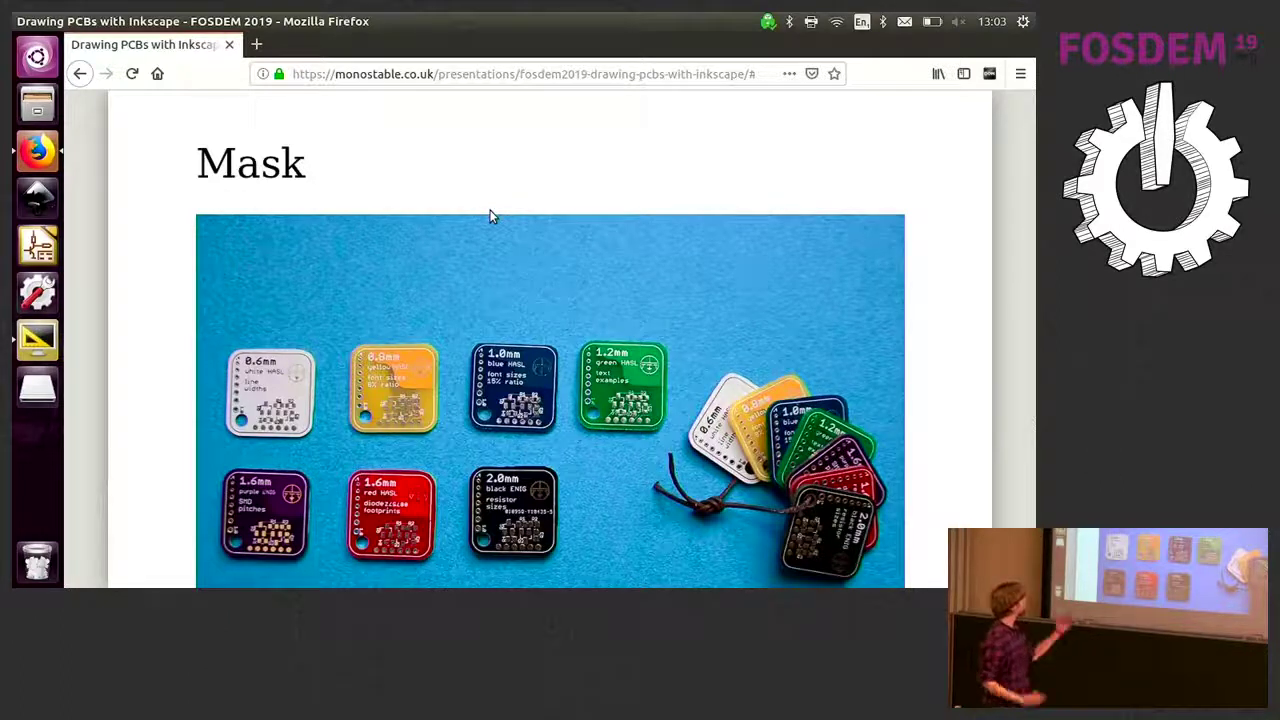
{"action": "key", "text": "Right"}
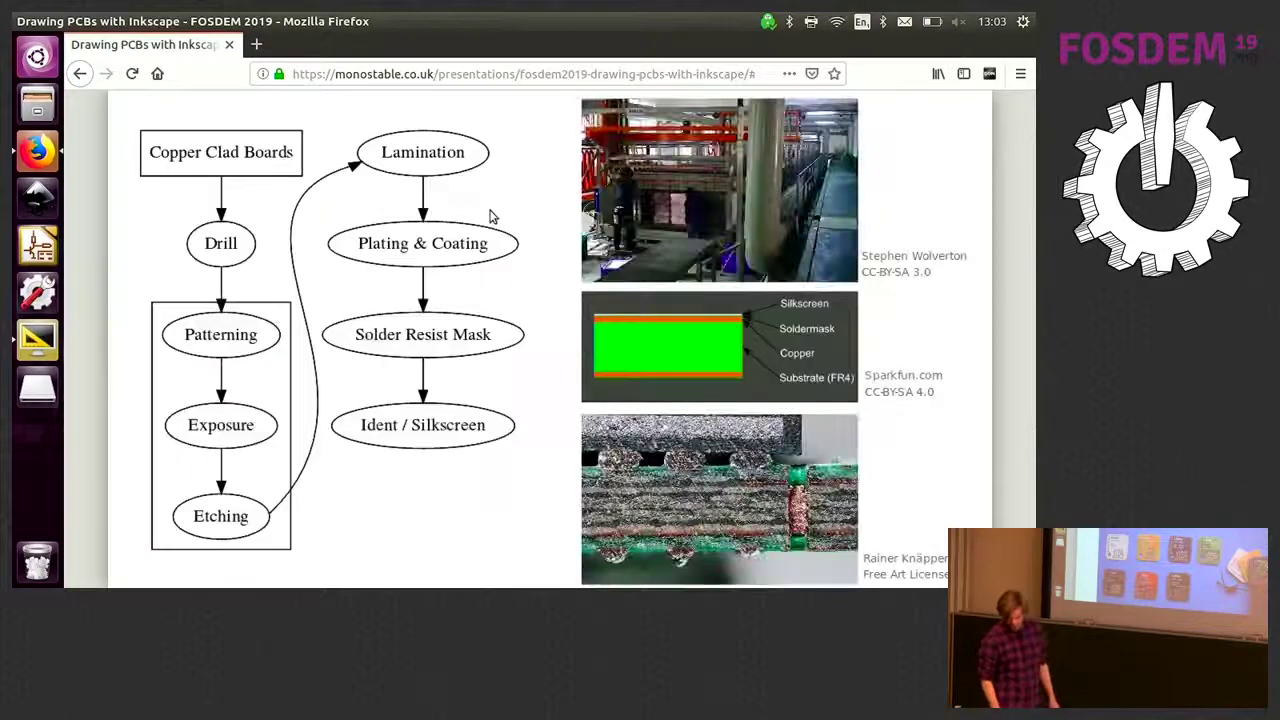
{"action": "key", "text": "F11"}
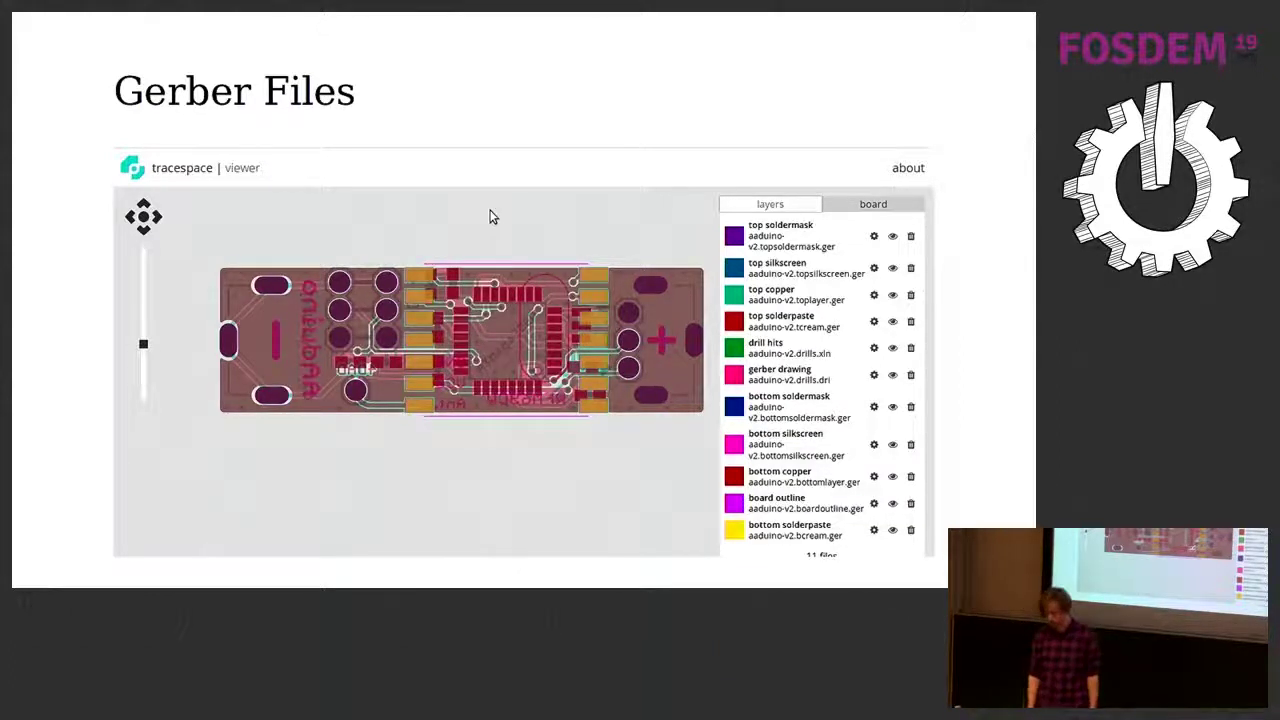
Advance to the slide pairing an Inkscape layered ruler PCB with its KiCad 3D render
{"action": "key", "text": "Right"}
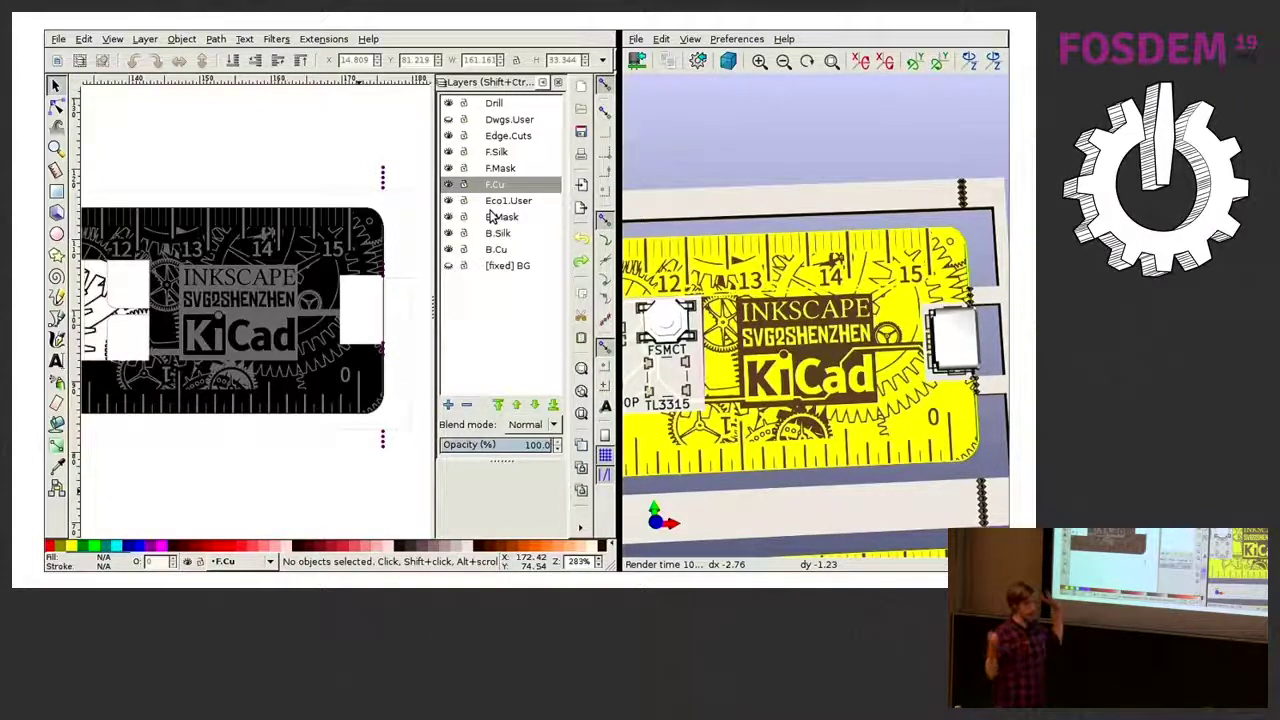
Peek at the next slide, return to the Inkscape and KiCad ruler slide, and exit full screen
{"action": "key", "text": "alt+Tab"}
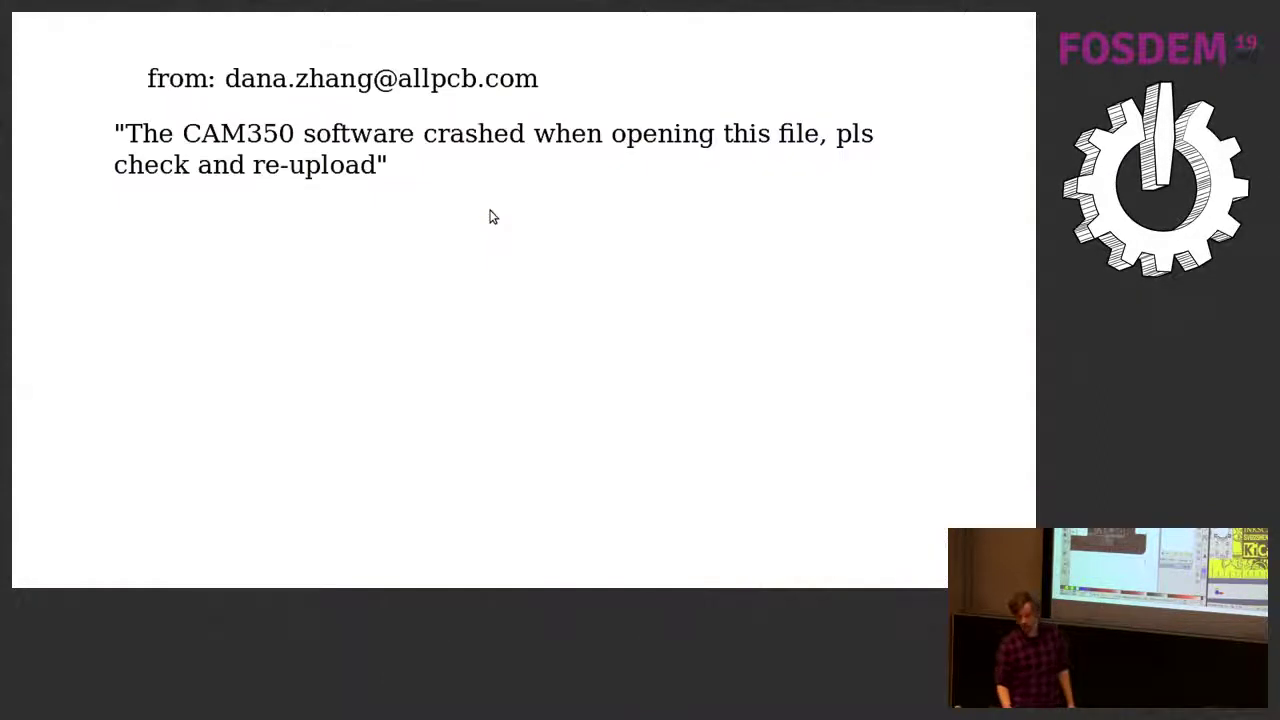
{"action": "key", "text": "alt+Tab"}
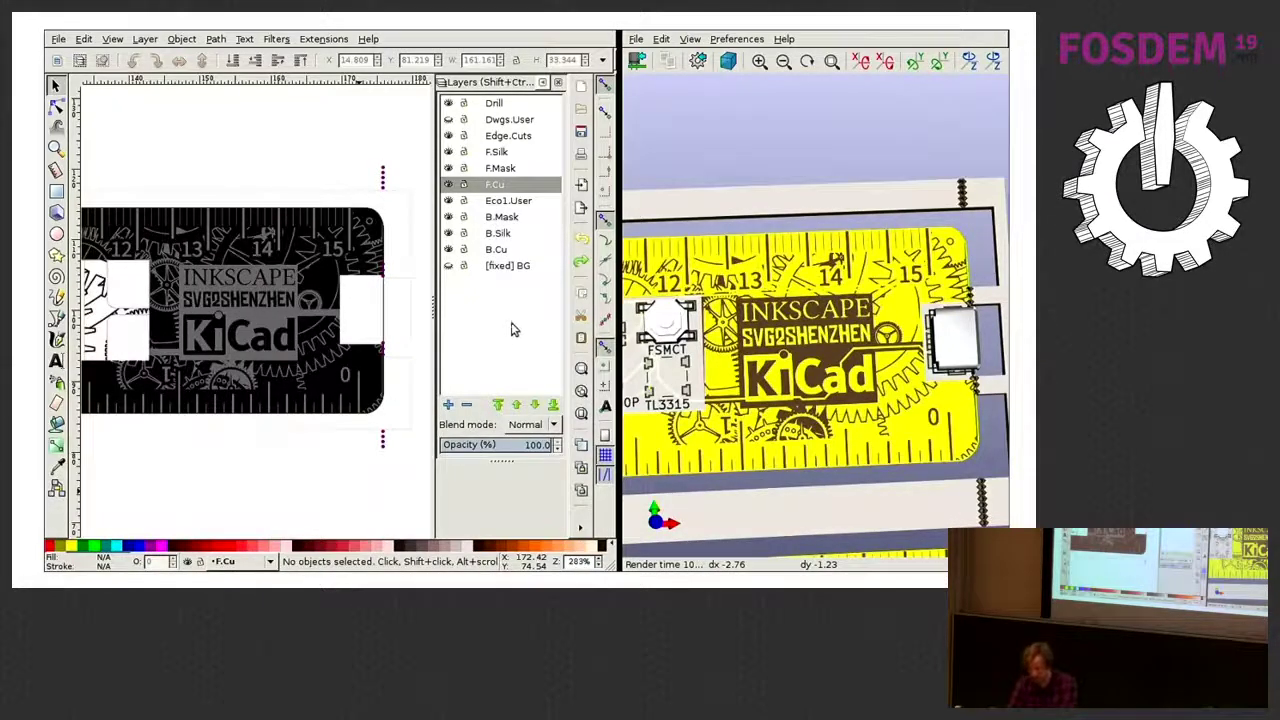
{"action": "key", "text": "F11"}
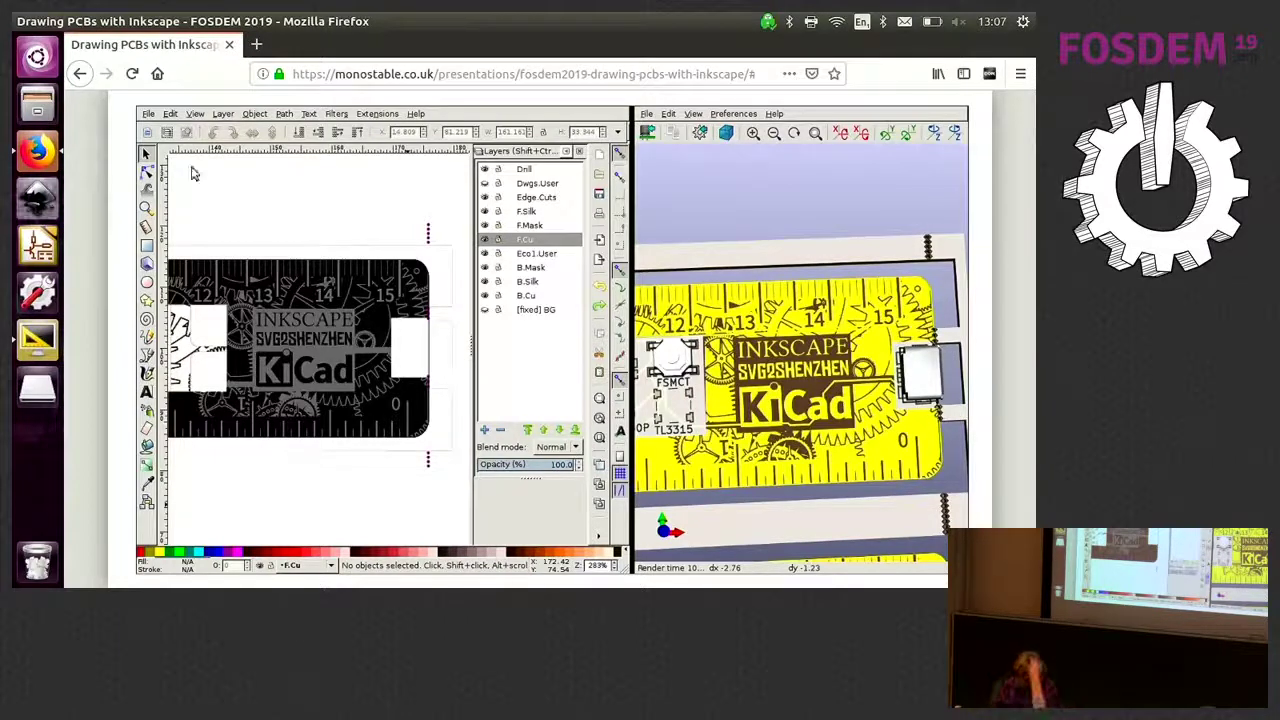
Launch KiCad's project manager, move it aside, and bring Inkscape to the front
{"action": "key", "text": "alt+Tab"}
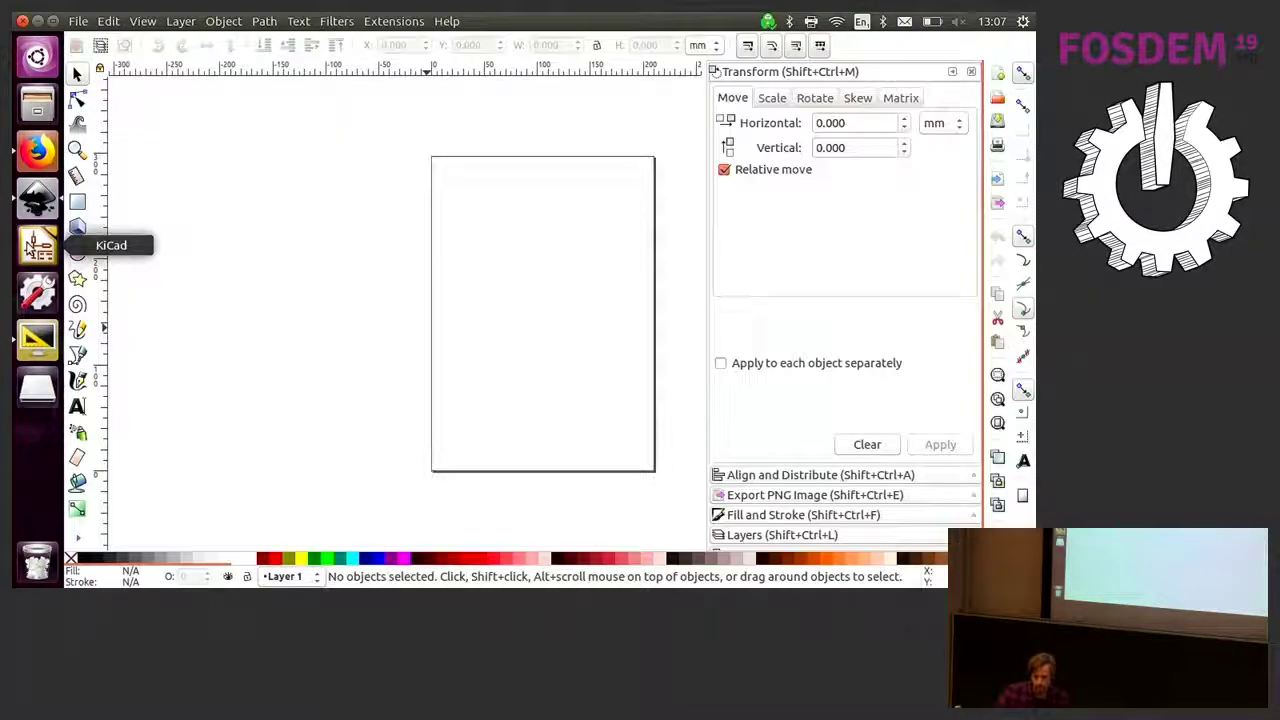
{"action": "left_click", "coordinate": [37, 245]}
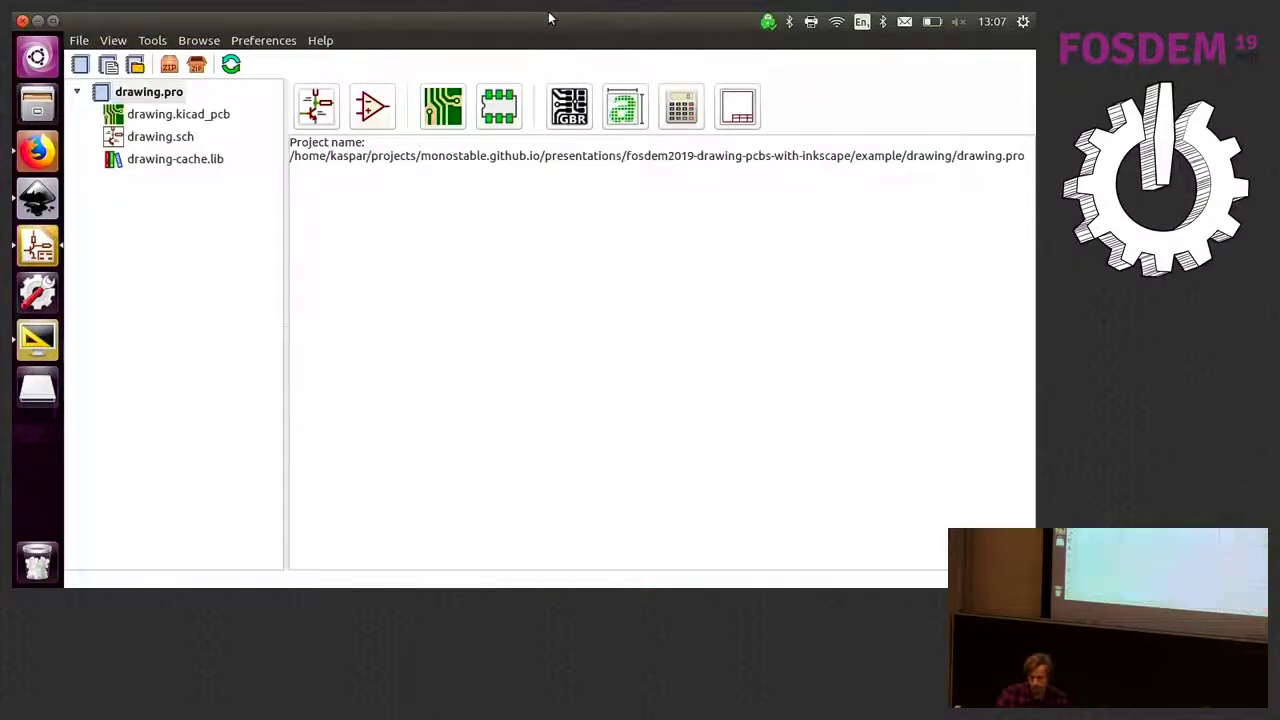
{"action": "left_click_drag", "start_coordinate": [548, 18], "coordinate": [780, 514]}
{"action": "left_click", "coordinate": [381, 37]}
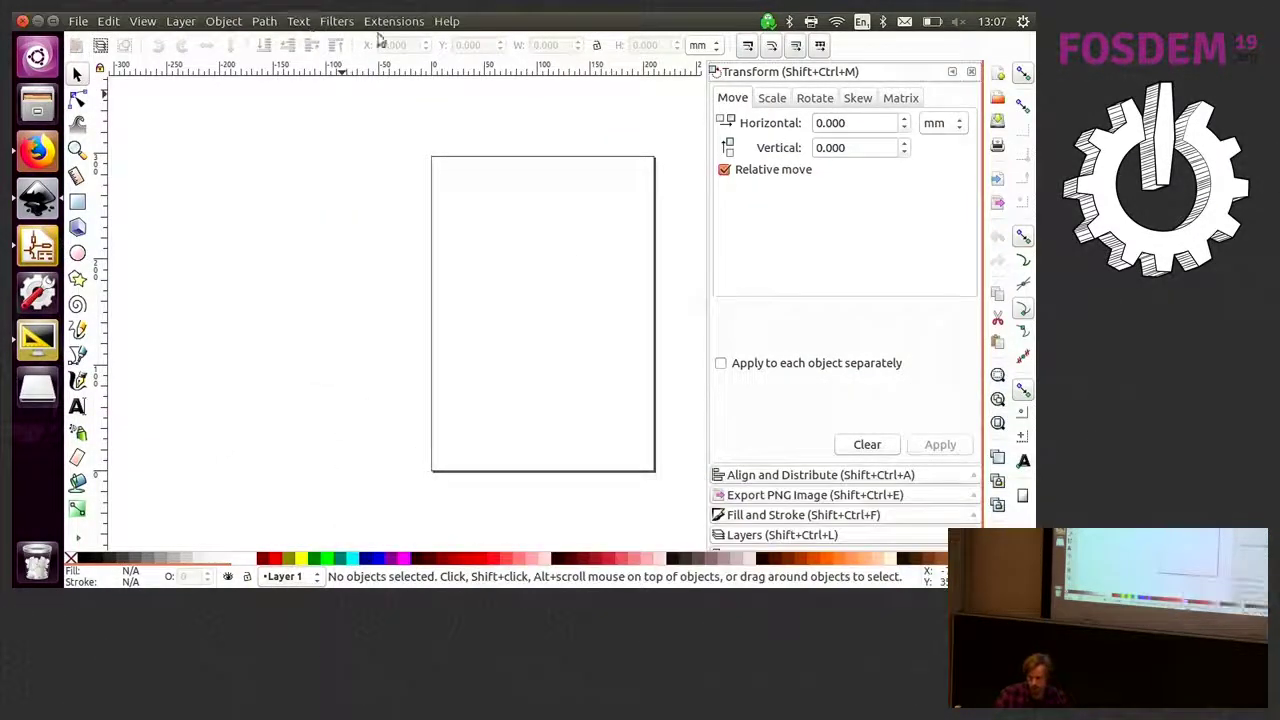
Open the Extensions menu to the Svg2Shenzhen 0.2.15 submenu
{"action": "left_click", "coordinate": [393, 21]}
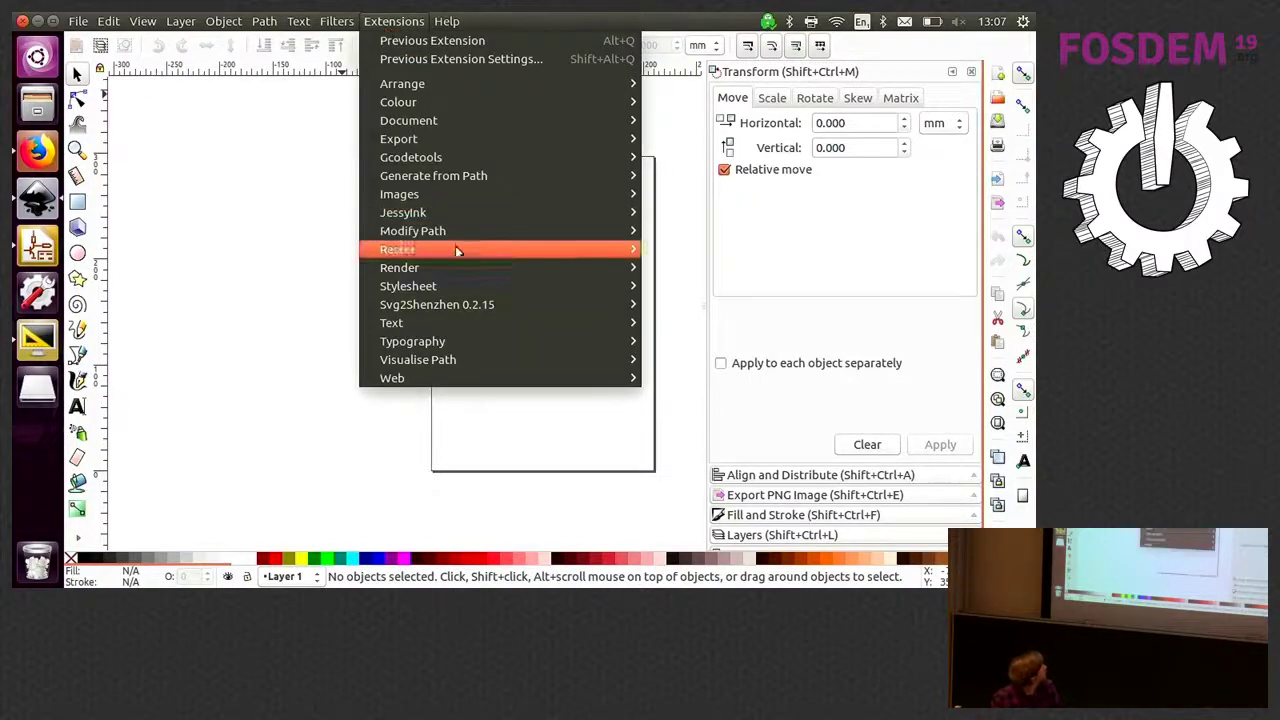
{"action": "mouse_move", "coordinate": [474, 270]}
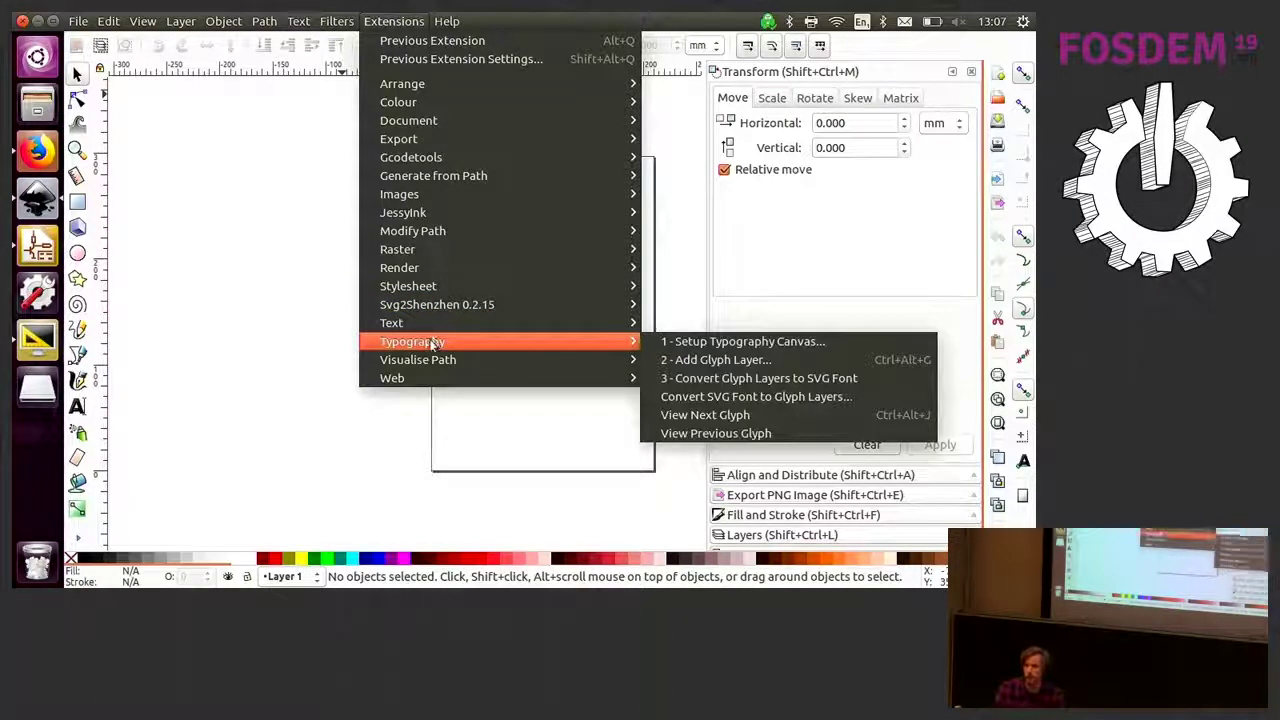
{"action": "mouse_move", "coordinate": [628, 305]}
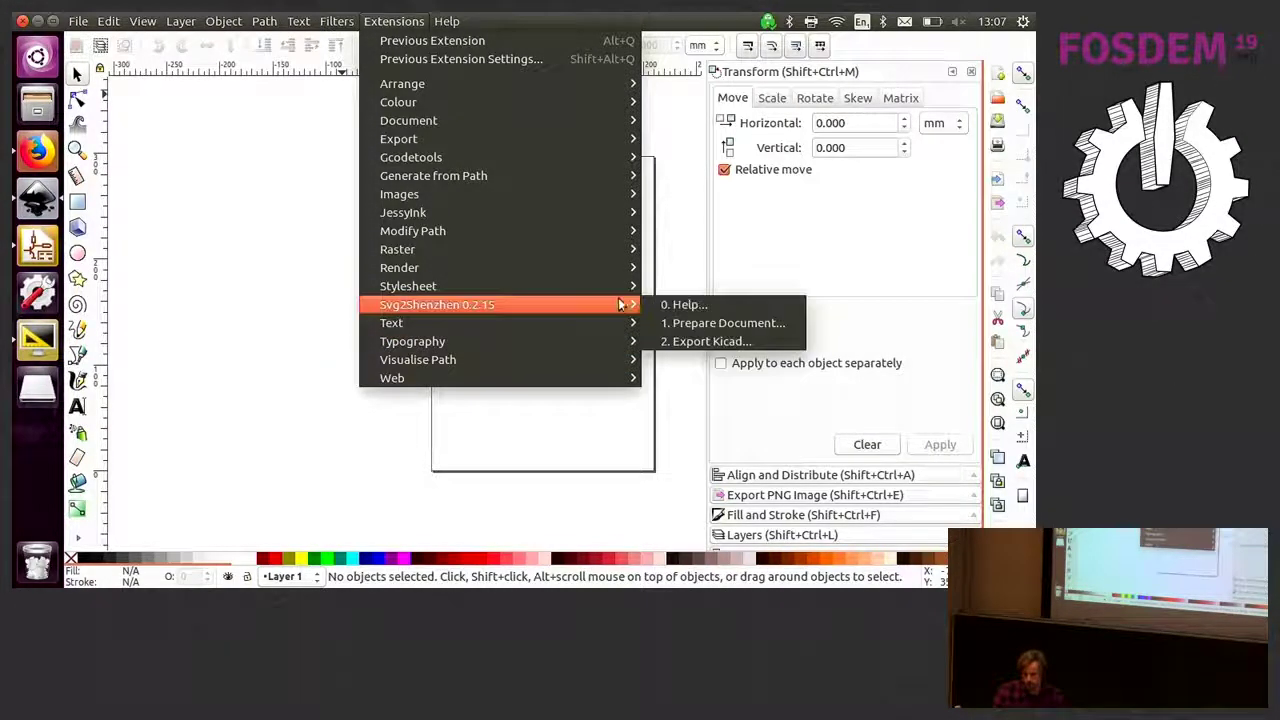
Run Svg2Shenzhen Prepare Document to make a 220 × 100 mm page with PCB layers
{"action": "left_click", "coordinate": [696, 326]}
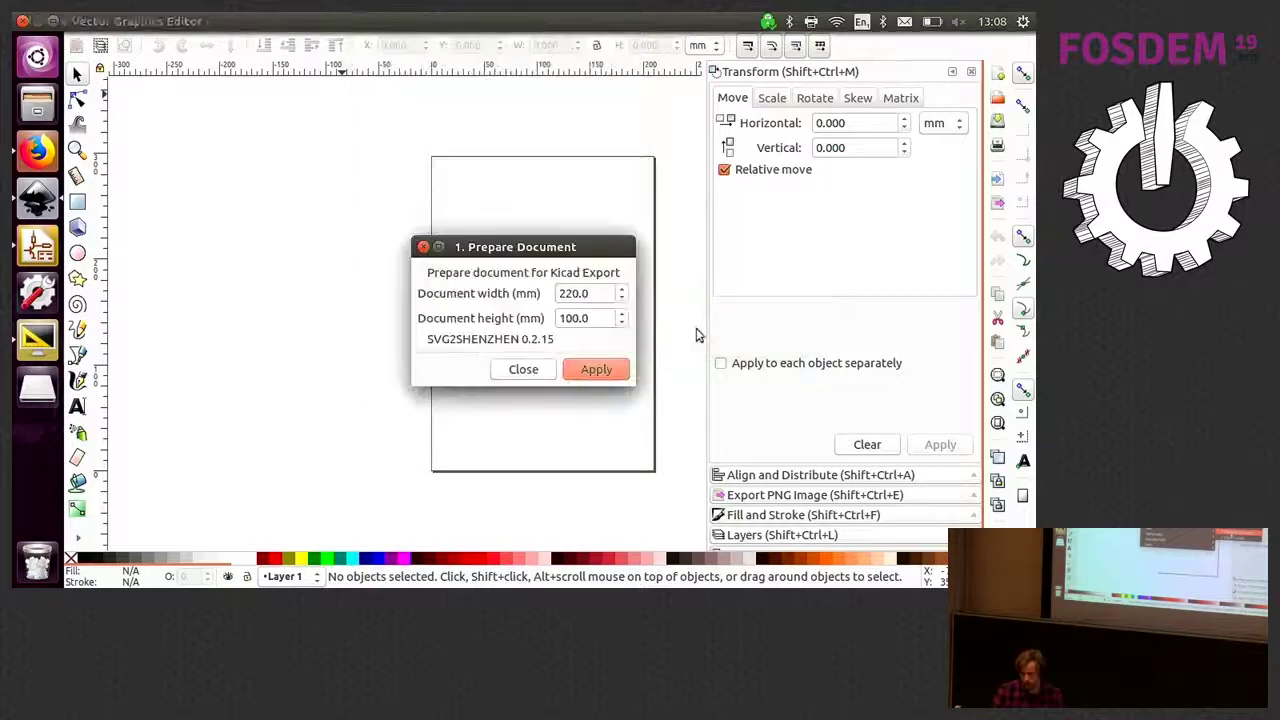
{"action": "left_click", "coordinate": [600, 372]}
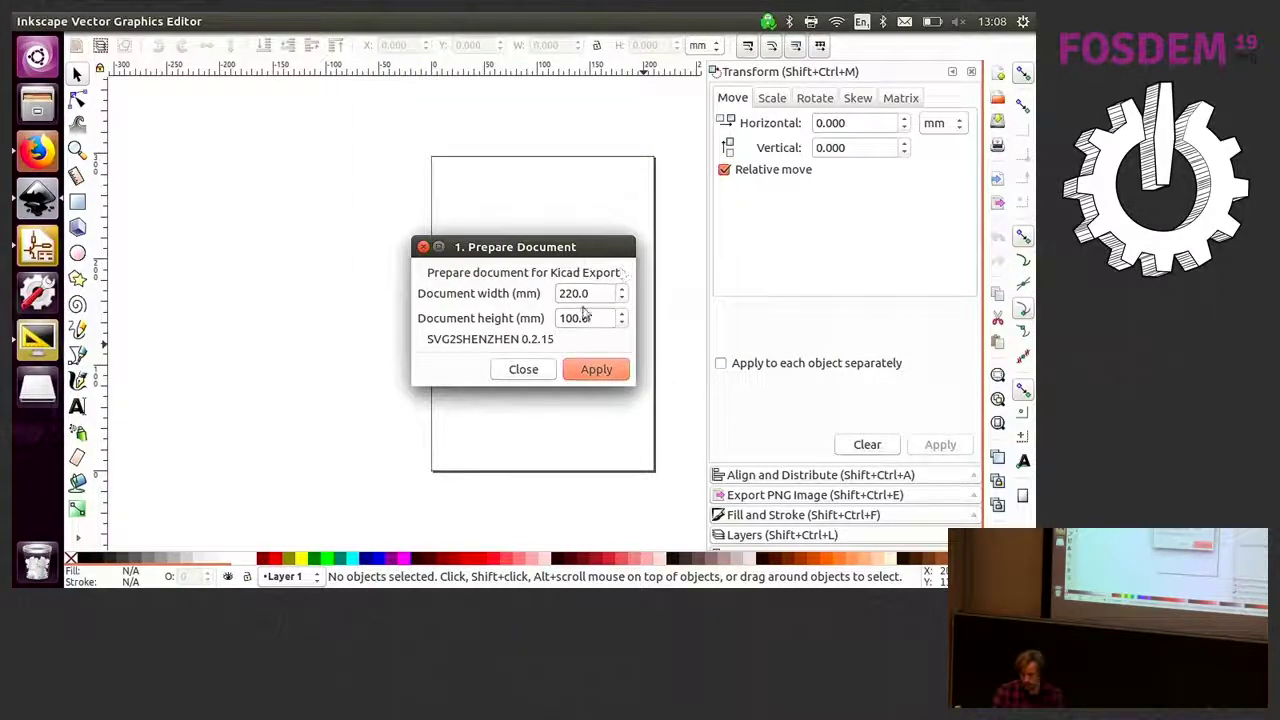
{"action": "left_click", "coordinate": [596, 372]}
{"action": "left_click", "coordinate": [524, 369]}
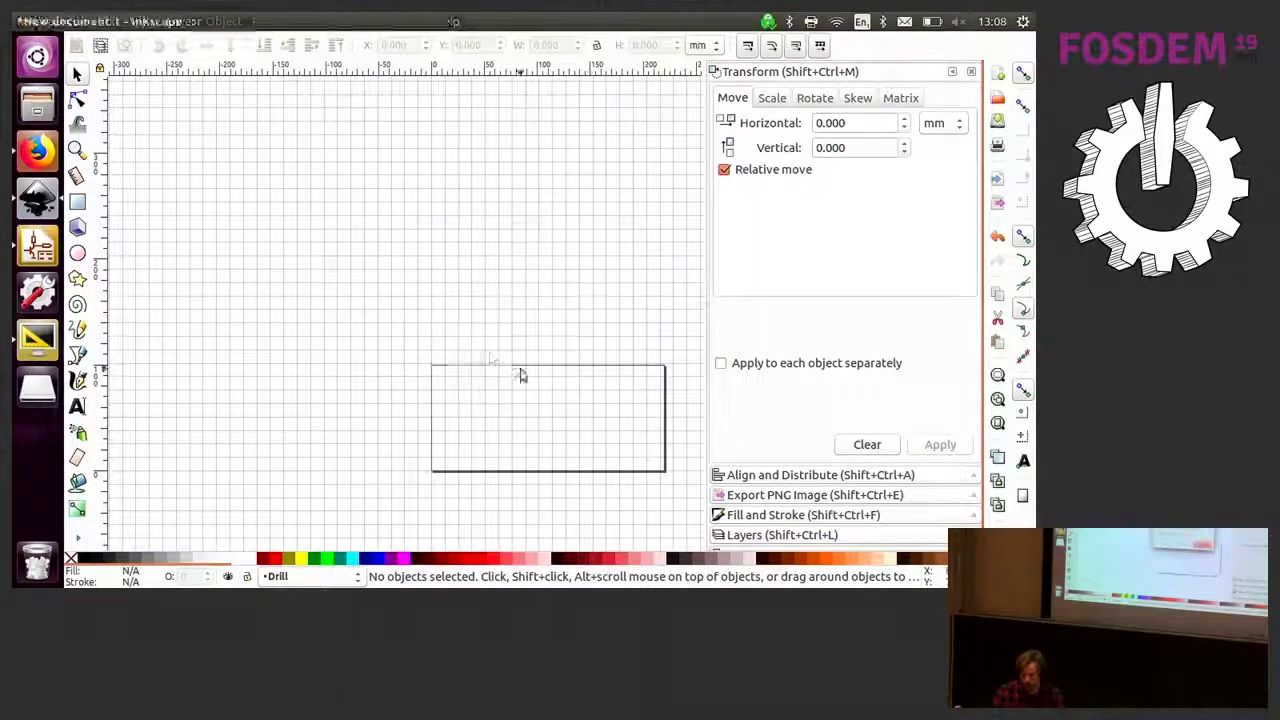
Turn off the page grid
{"action": "left_click", "coordinate": [143, 22]}
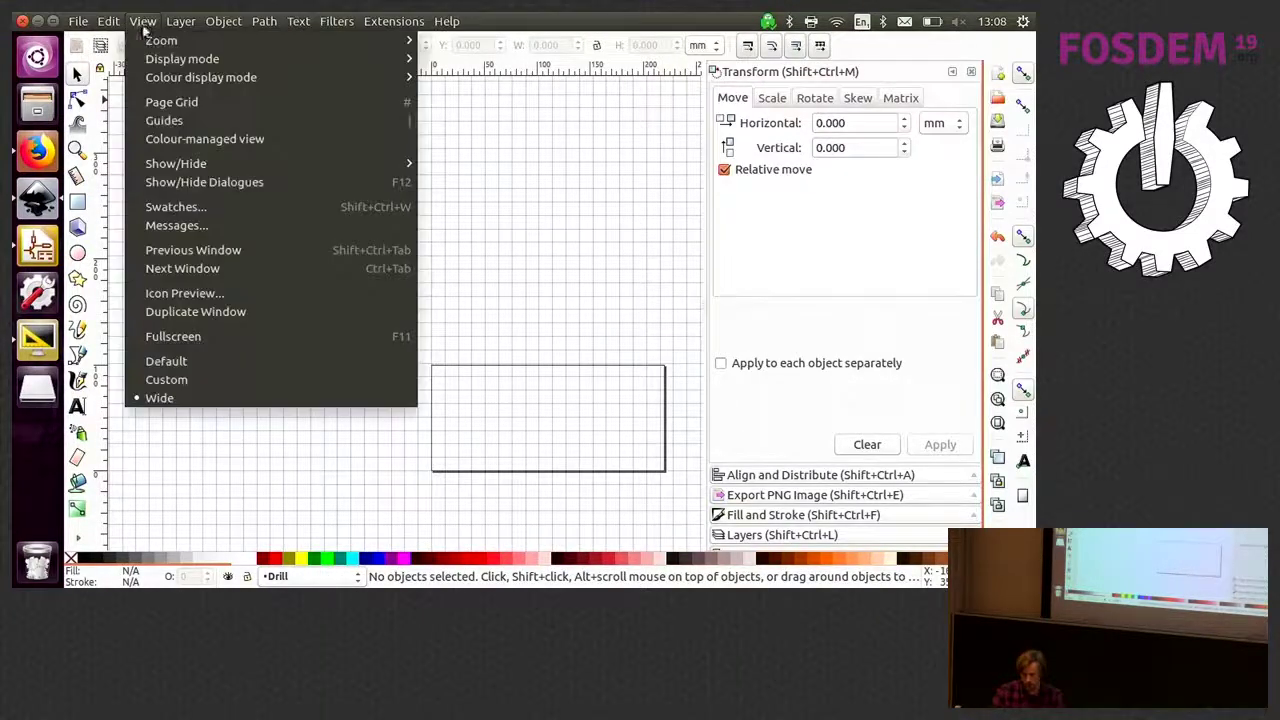
{"action": "left_click", "coordinate": [168, 102]}
{"action": "scroll", "coordinate": [558, 400], "scroll_direction": "down", "scroll_amount": 2}
{"action": "scroll", "coordinate": [620, 390], "scroll_direction": "up", "scroll_amount": 3}
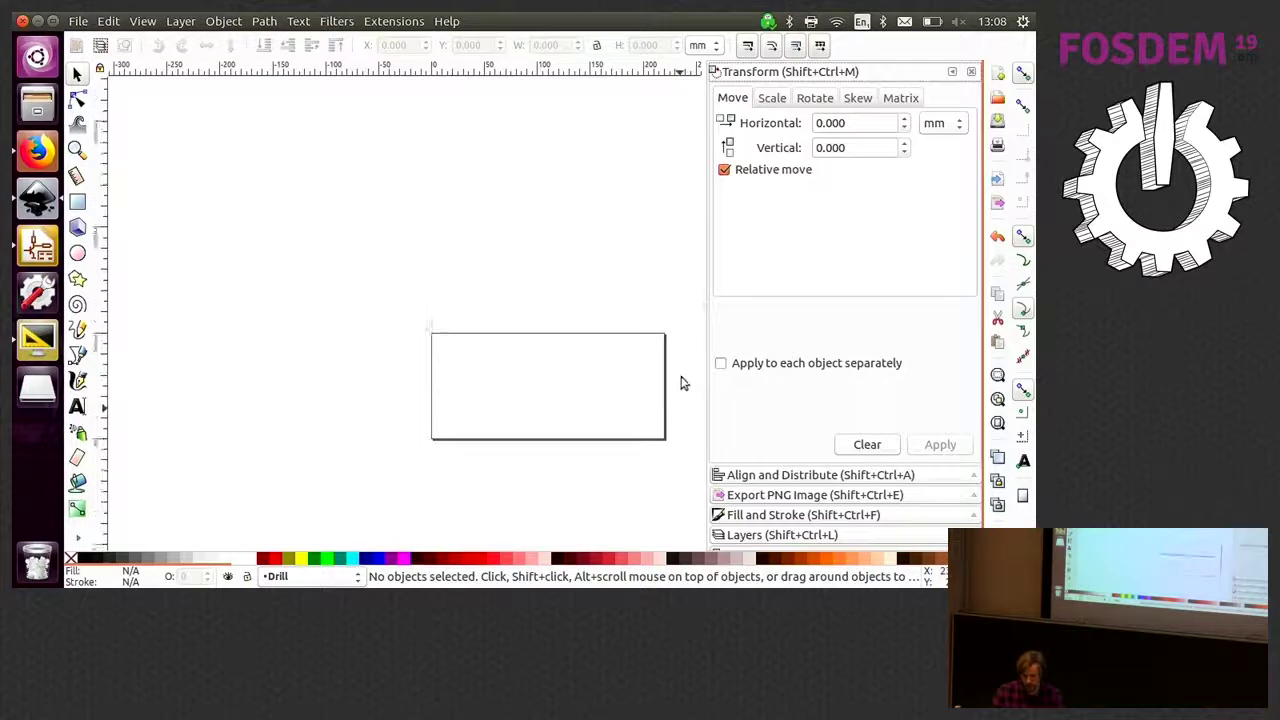
{"action": "scroll", "coordinate": [574, 449], "scroll_direction": "down", "scroll_amount": 3}
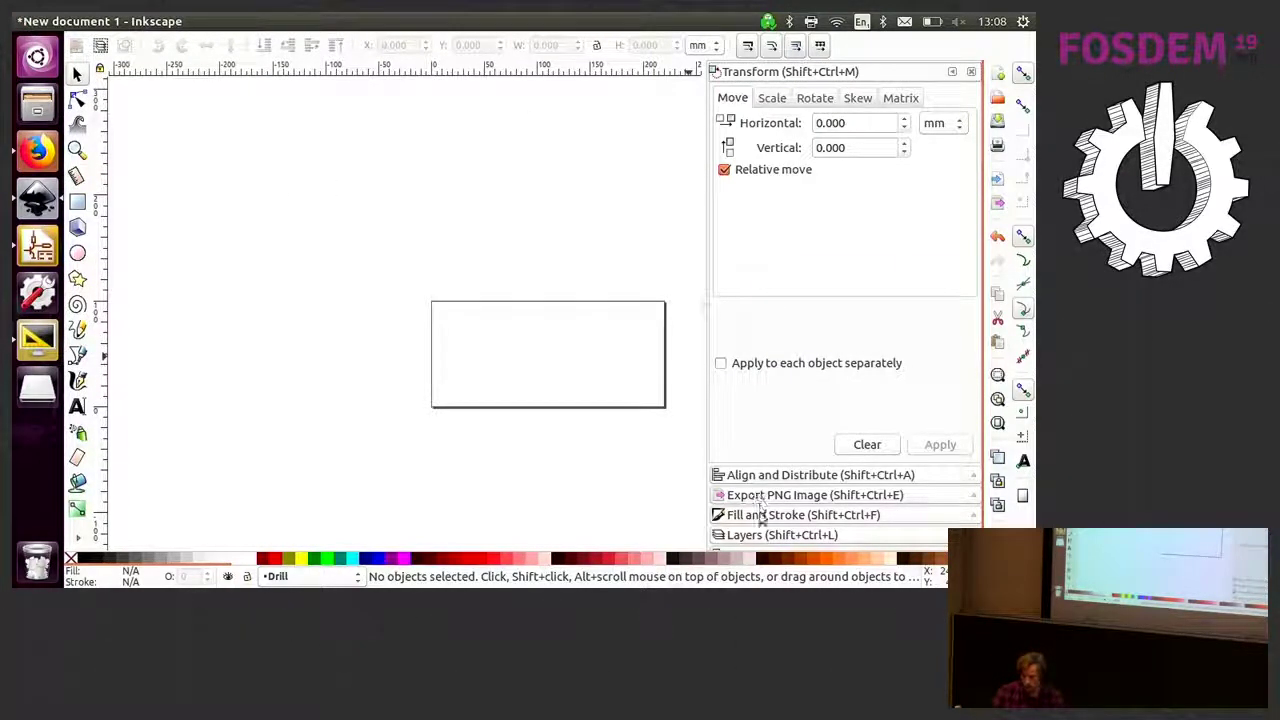
Make Edge.Cuts the active layer, then draw and delete a test rectangle
{"action": "left_click", "coordinate": [741, 535]}
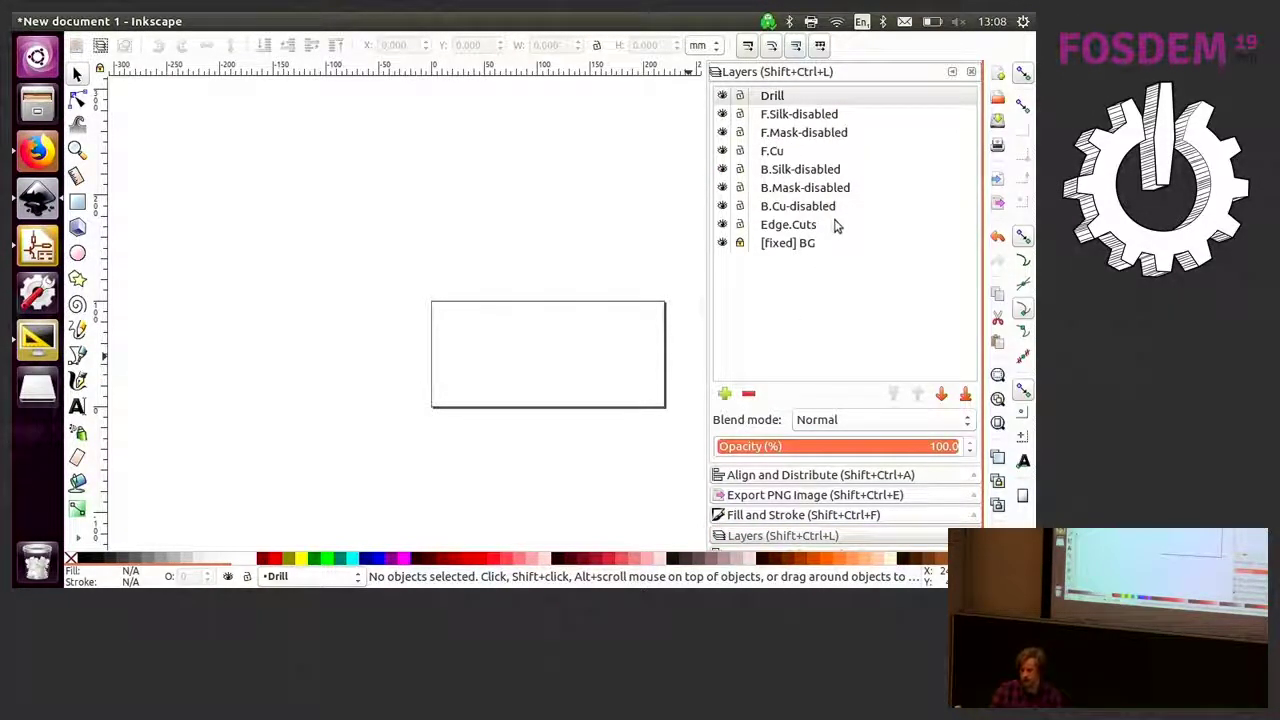
{"action": "left_click", "coordinate": [788, 225]}
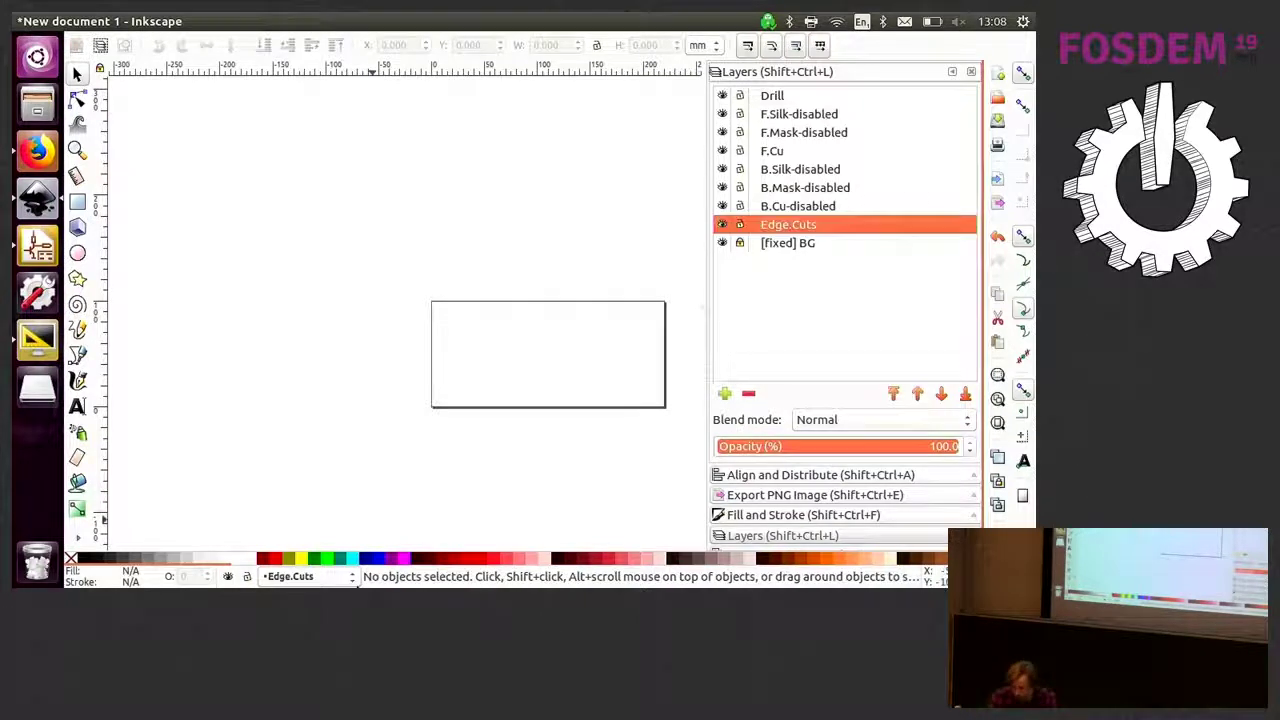
{"action": "left_click", "coordinate": [78, 202]}
{"action": "left_click_drag", "start_coordinate": [467, 317], "coordinate": [553, 389]}
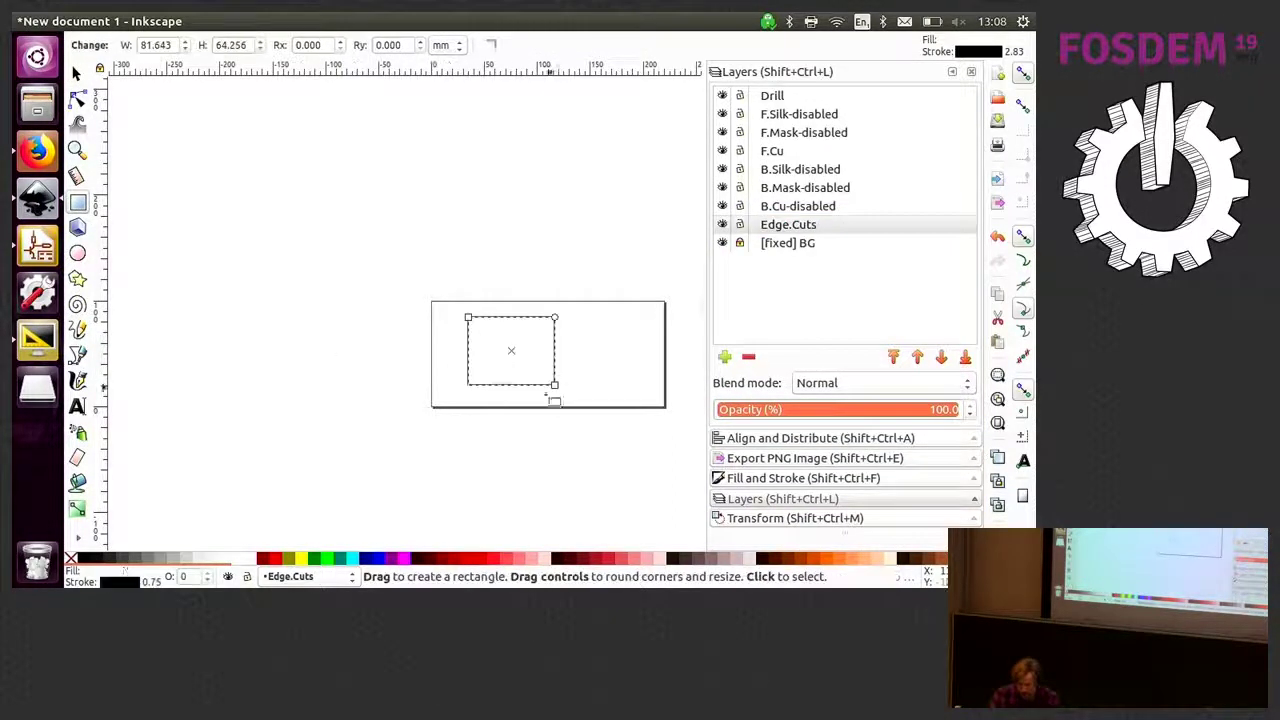
{"action": "key", "text": "s"}
{"action": "key", "text": "Delete"}
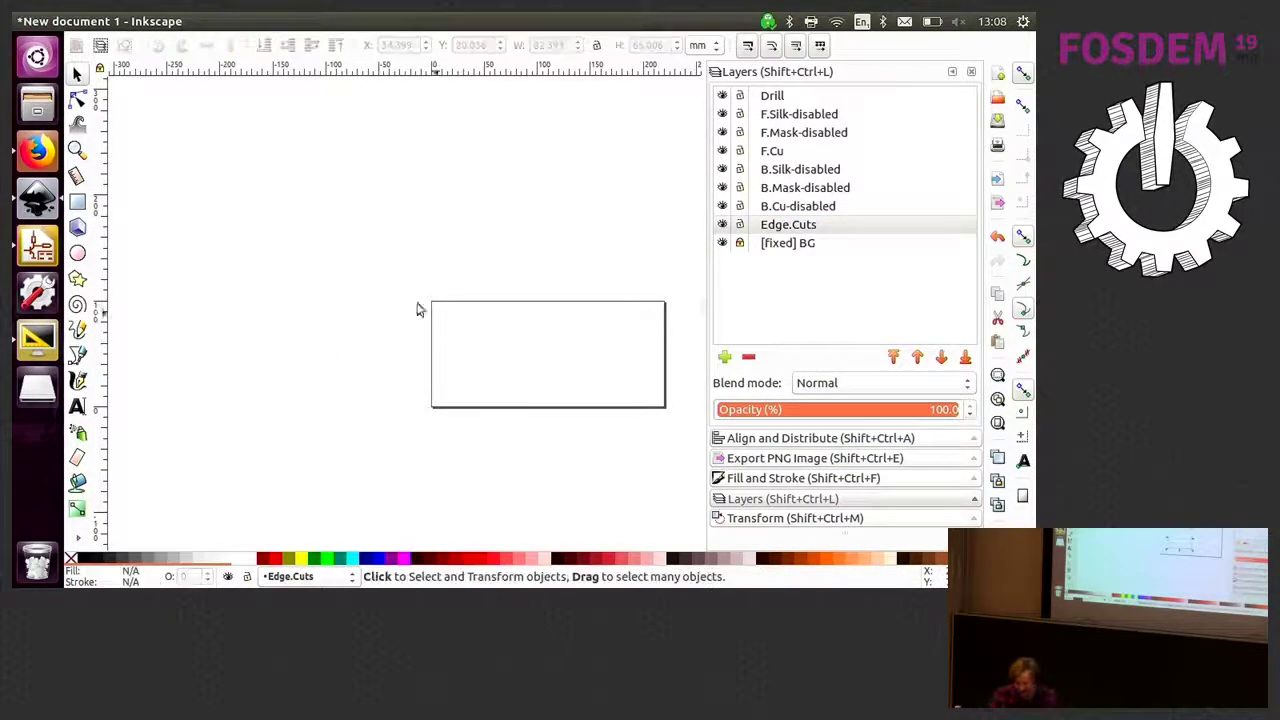
Draw a small spiral inside the page and nudge it slightly lower
{"action": "left_click", "coordinate": [77, 304]}
{"action": "left_click_drag", "start_coordinate": [510, 322], "coordinate": [530, 355]}
{"action": "key", "text": "s"}
{"action": "left_click", "coordinate": [529, 394]}
Draw a new, larger spiral from the same centre
{"action": "scroll", "coordinate": [537, 405], "scroll_direction": "down", "scroll_amount": 1}
{"action": "scroll", "coordinate": [537, 405], "scroll_direction": "up", "scroll_amount": 3}
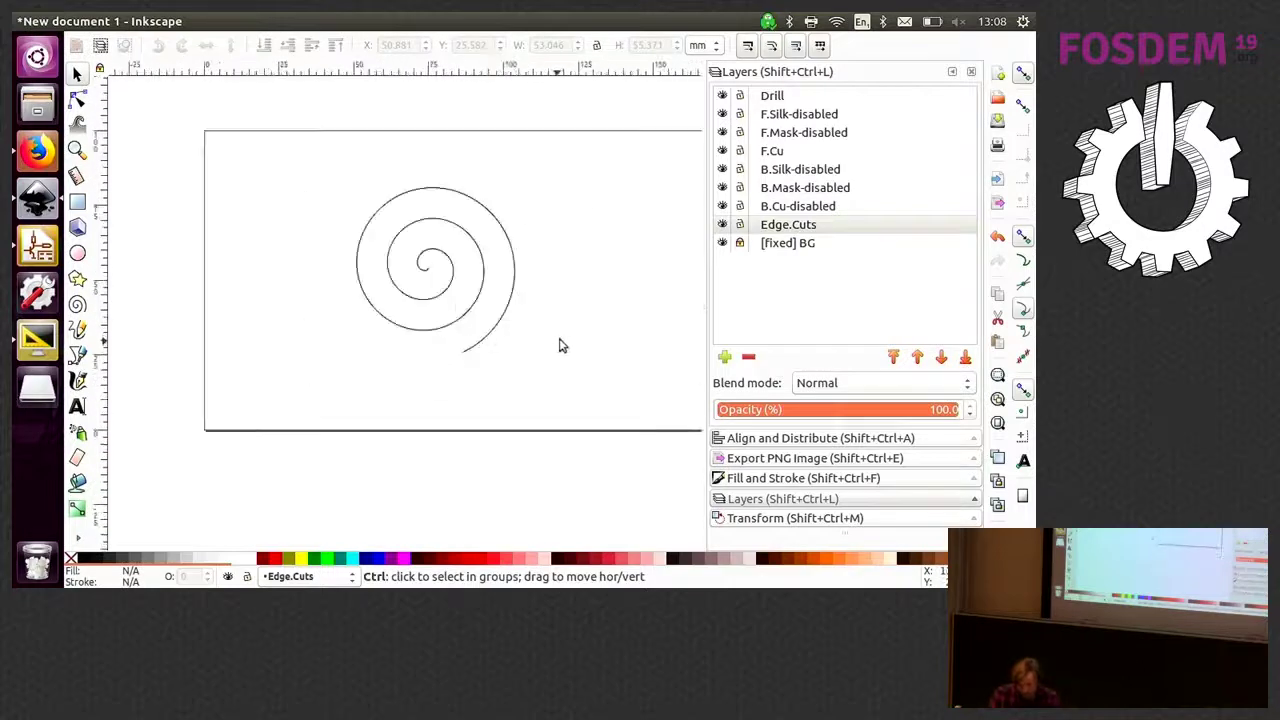
{"action": "key", "text": "i"}
{"action": "scroll", "coordinate": [521, 316], "scroll_direction": "up", "scroll_amount": 1}
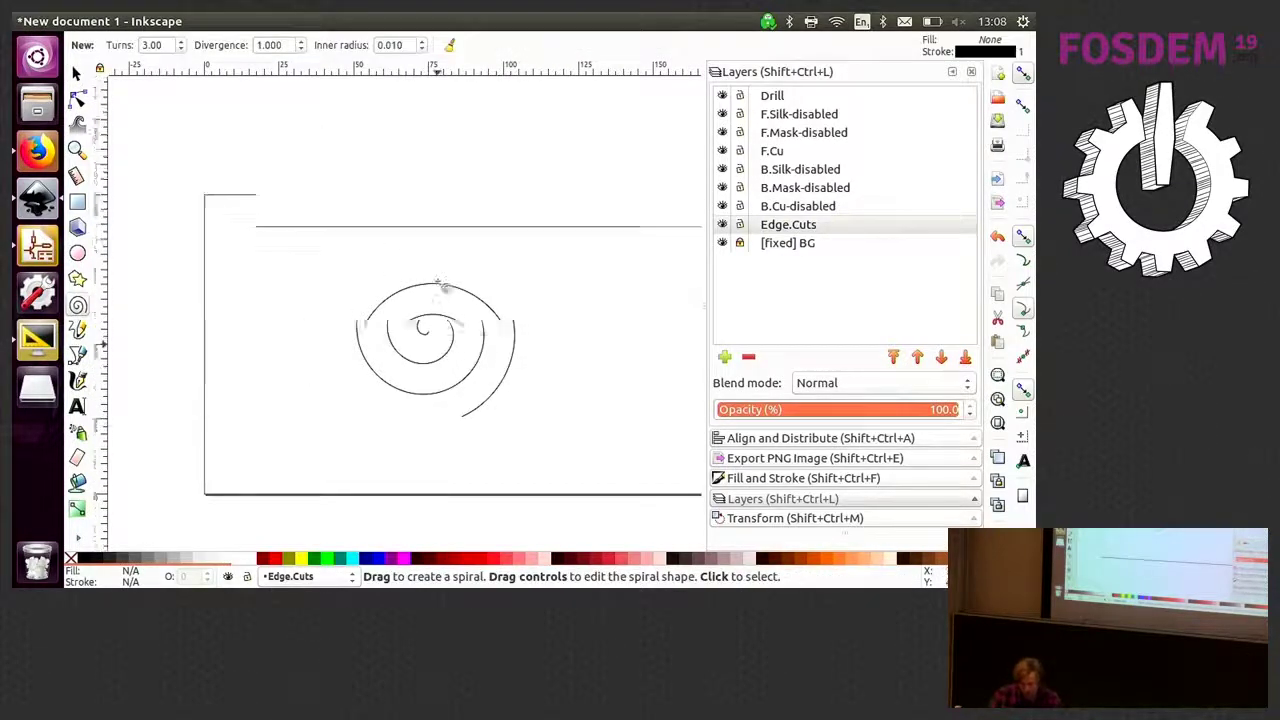
{"action": "scroll", "coordinate": [448, 418], "scroll_direction": "up", "scroll_amount": 1}
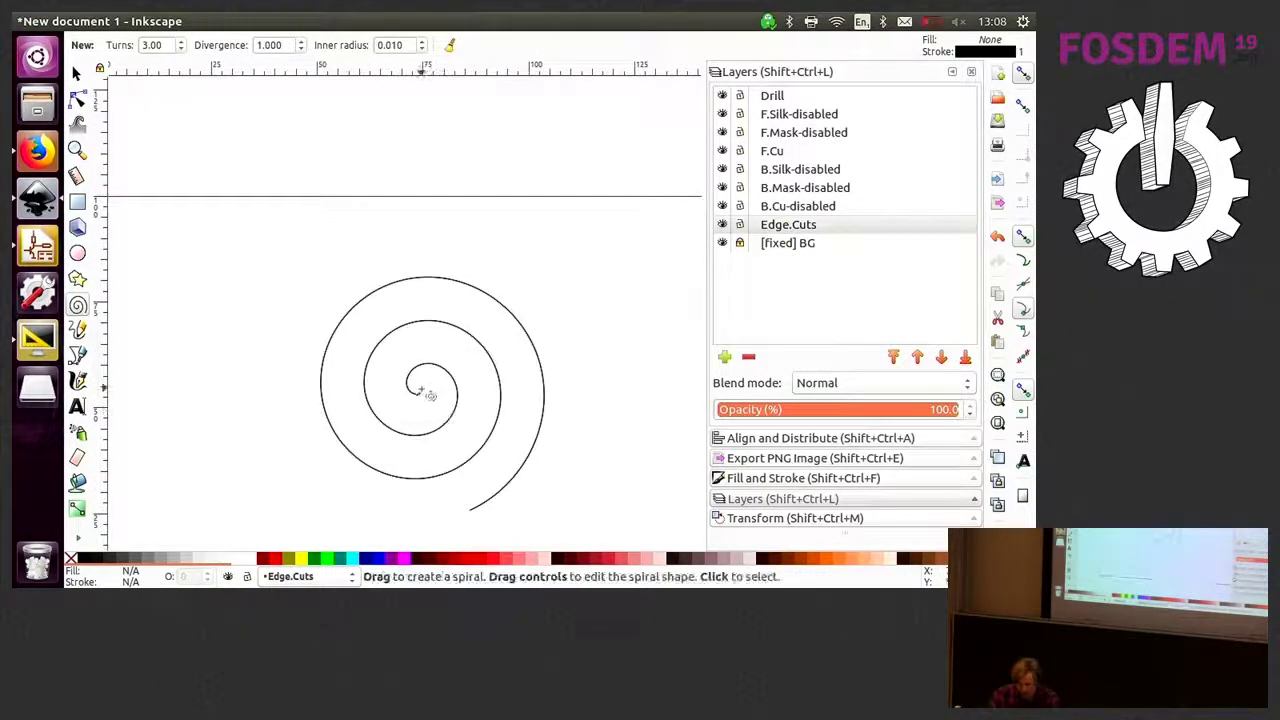
{"action": "left_click_drag", "start_coordinate": [420, 389], "coordinate": [470, 485]}
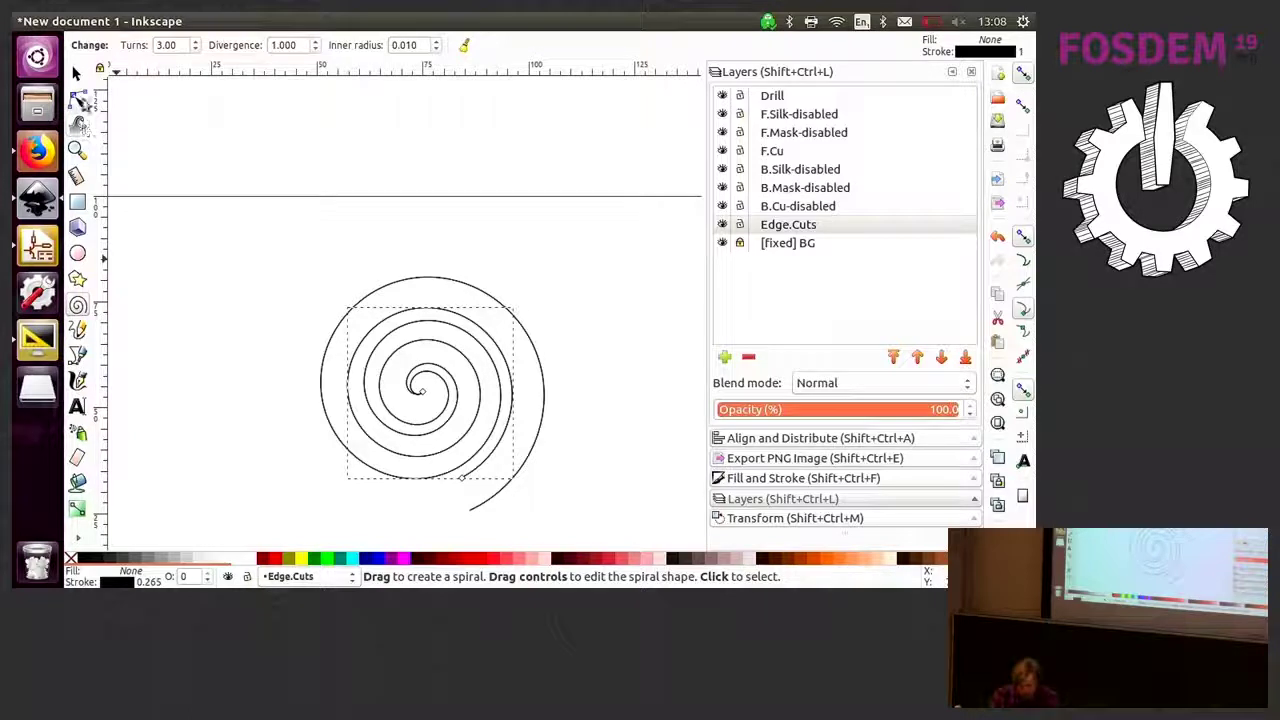
Draw a freehand curve closing the spiral's outer end
{"action": "left_click", "coordinate": [76, 73]}
{"action": "left_click", "coordinate": [77, 330]}
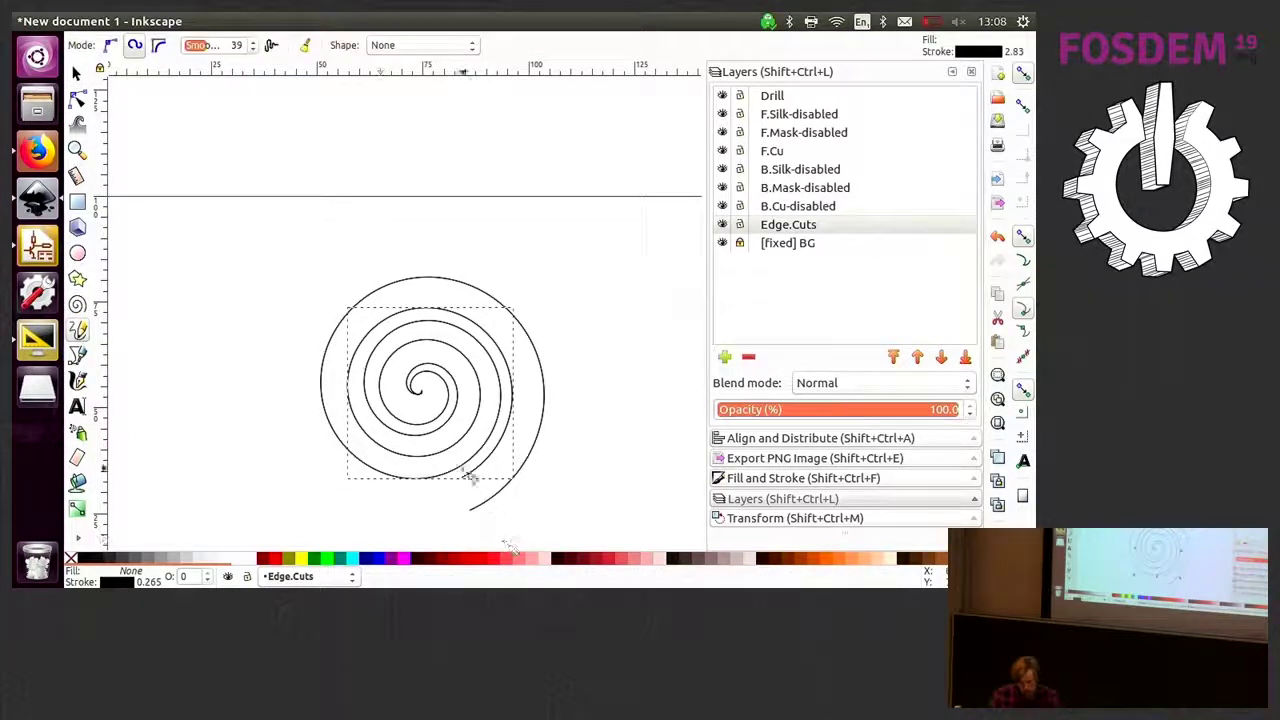
{"action": "left_click_drag", "start_coordinate": [462, 477], "coordinate": [470, 510]}
{"action": "key", "text": "s"}
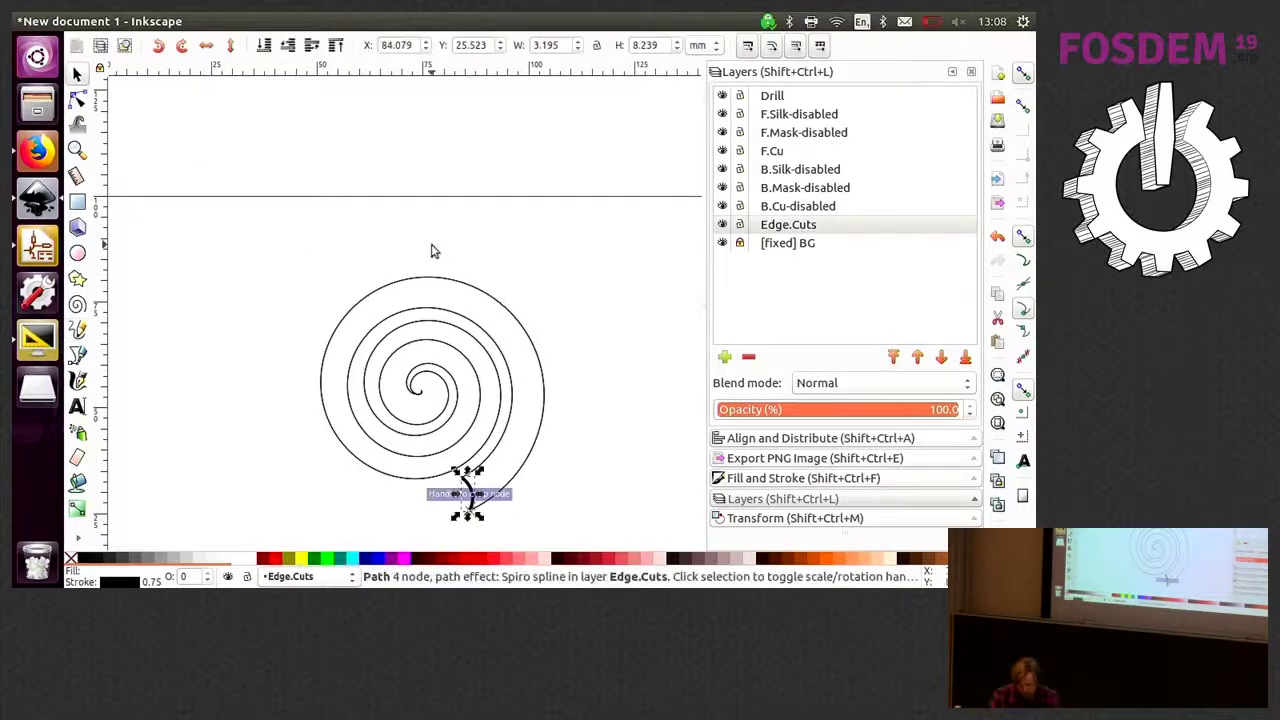
{"action": "key", "text": "Escape"}
Combine the spiral and curves into one path with a 0.5 mm outline
{"action": "mouse_move", "coordinate": [215, 196]}
{"action": "left_mouse_down"}
{"action": "mouse_move", "coordinate": [702, 552]}
{"action": "mouse_move", "coordinate": [627, 452]}
{"action": "left_mouse_up"}
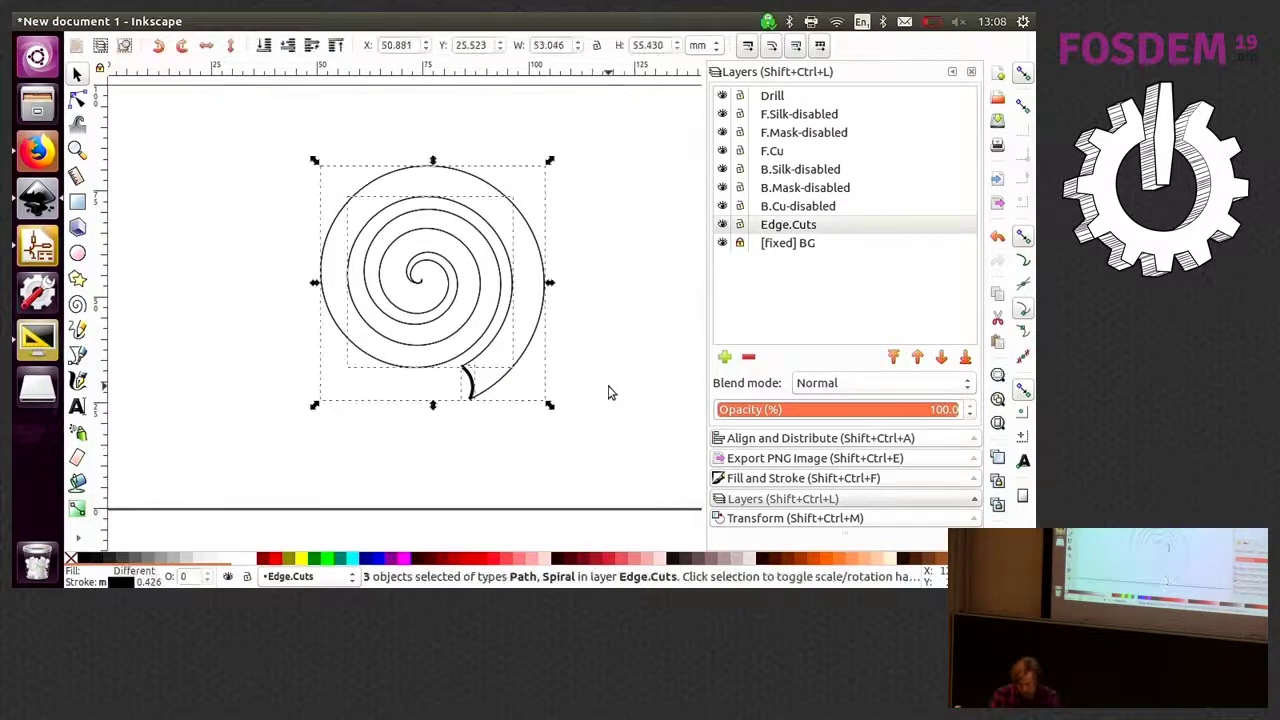
{"action": "left_click", "coordinate": [226, 21]}
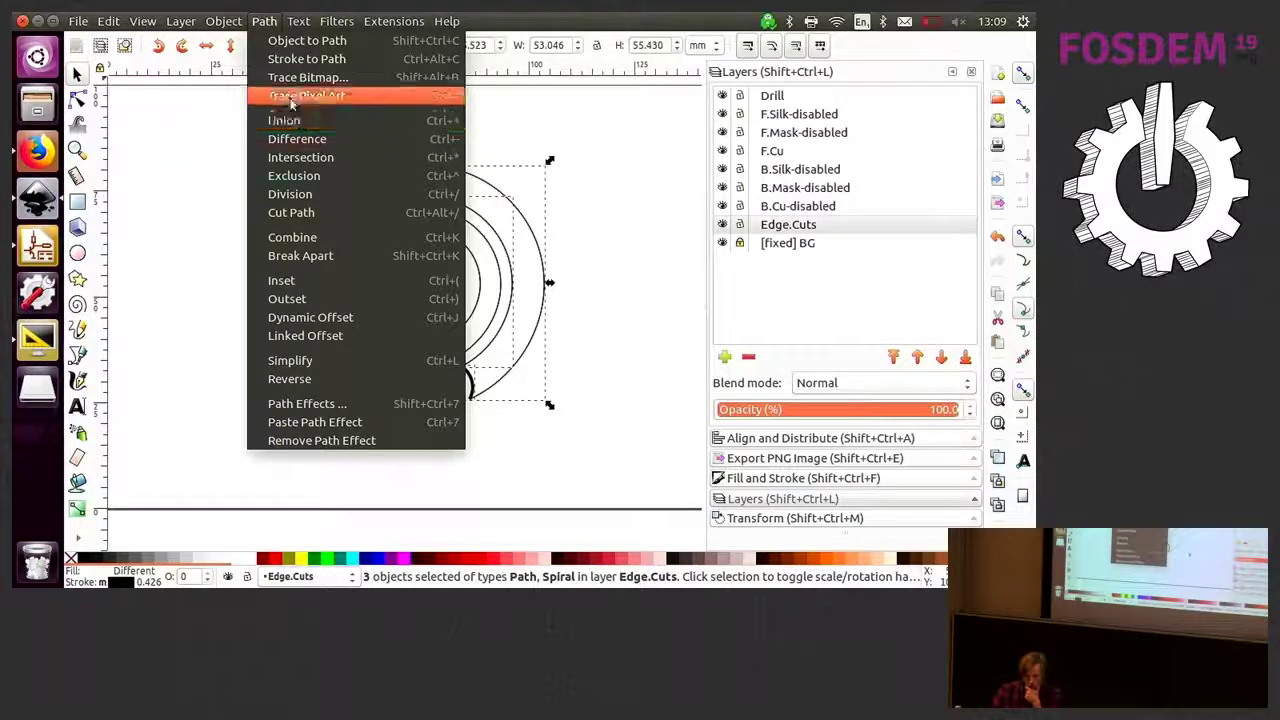
{"action": "left_click", "coordinate": [342, 237]}
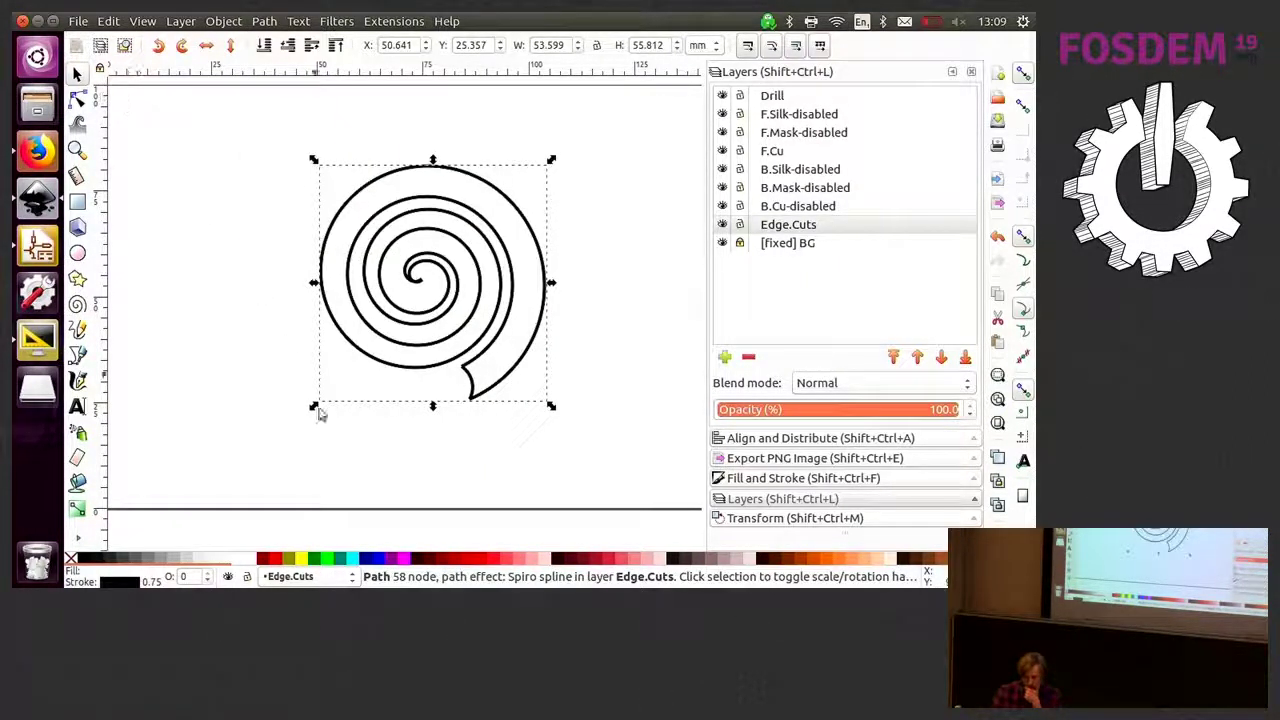
{"action": "right_click", "coordinate": [152, 580]}
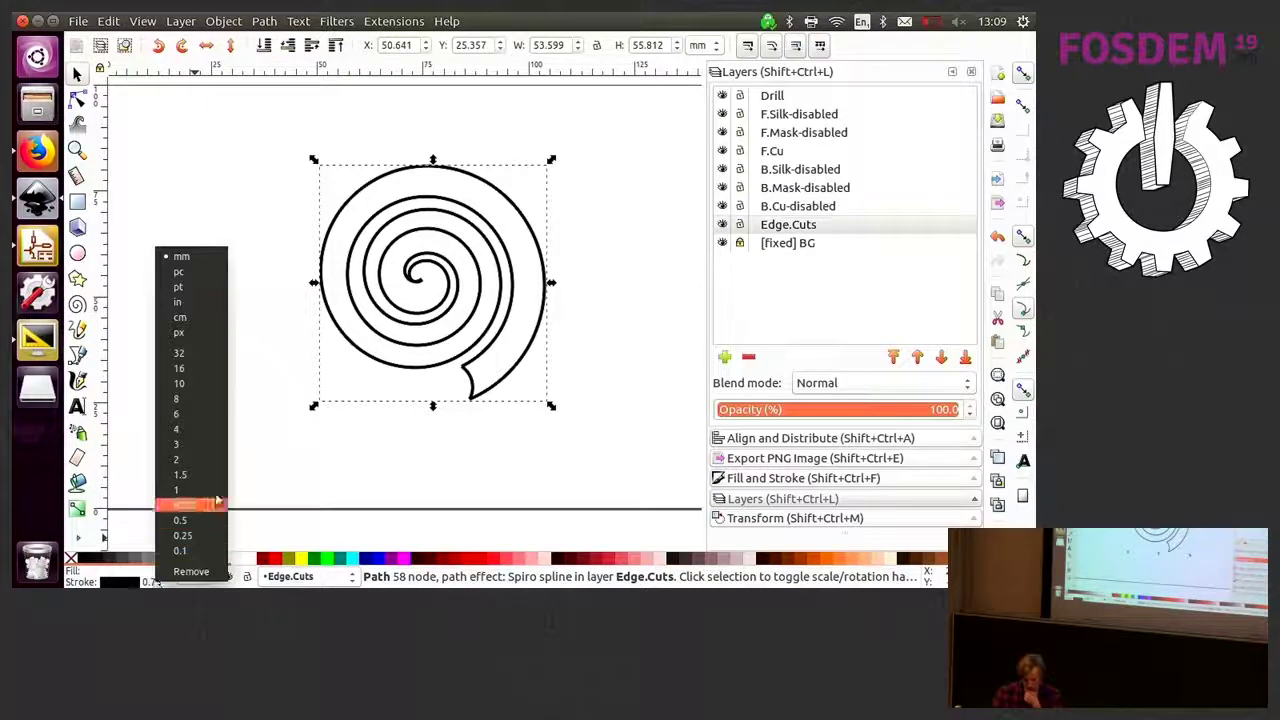
{"action": "left_click", "coordinate": [205, 527]}
{"action": "left_click", "coordinate": [480, 410]}
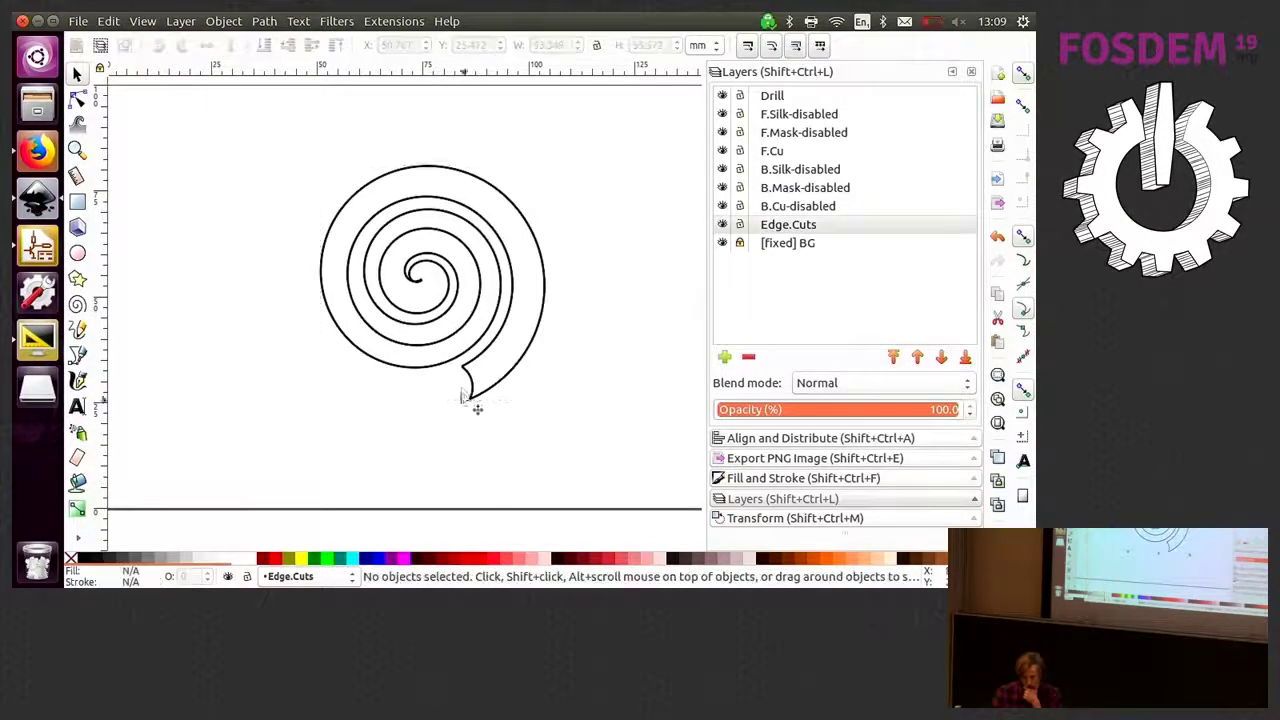
Join the spiral outline's end nodes at the outer end and reshape the joined node
{"action": "scroll", "coordinate": [460, 352], "scroll_direction": "up", "scroll_amount": 2}
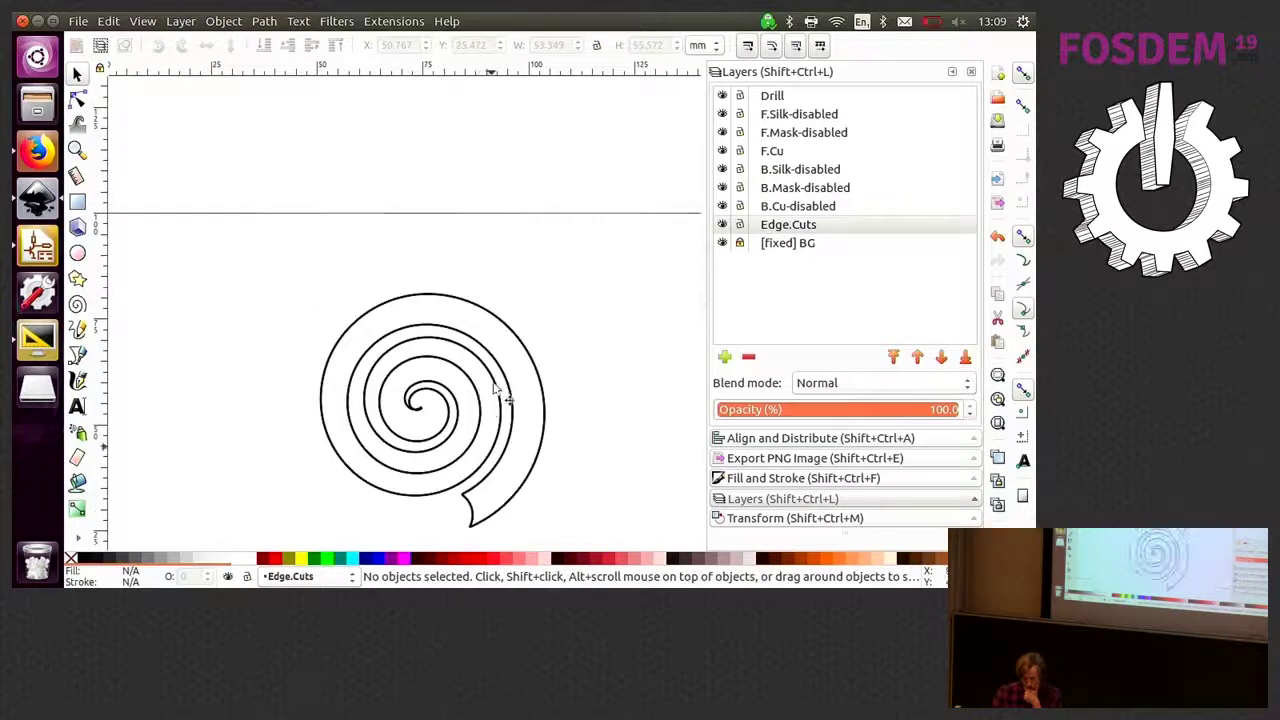
{"action": "scroll", "coordinate": [493, 387], "scroll_direction": "down", "scroll_amount": 2}
{"action": "scroll", "coordinate": [495, 380], "scroll_direction": "up", "scroll_amount": 1, "text": "ctrl"}
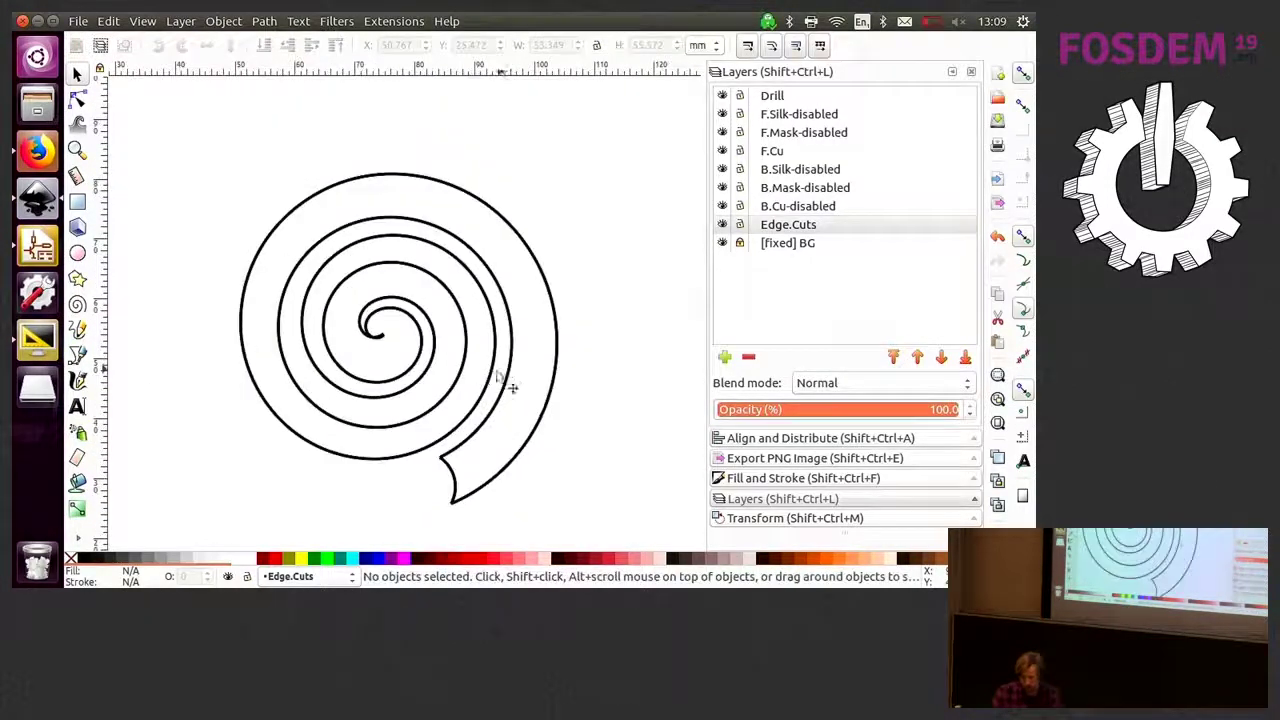
{"action": "scroll", "coordinate": [378, 340], "scroll_direction": "up", "scroll_amount": 6, "text": "ctrl"}
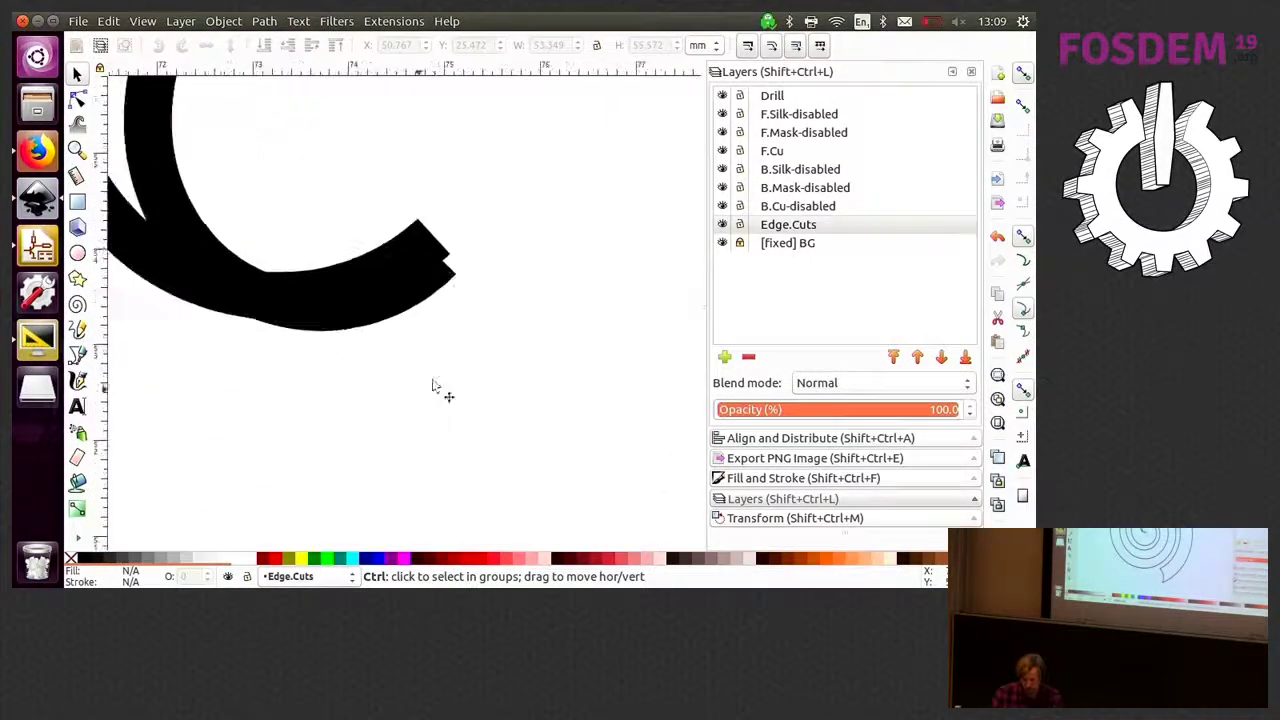
{"action": "key", "text": "n"}
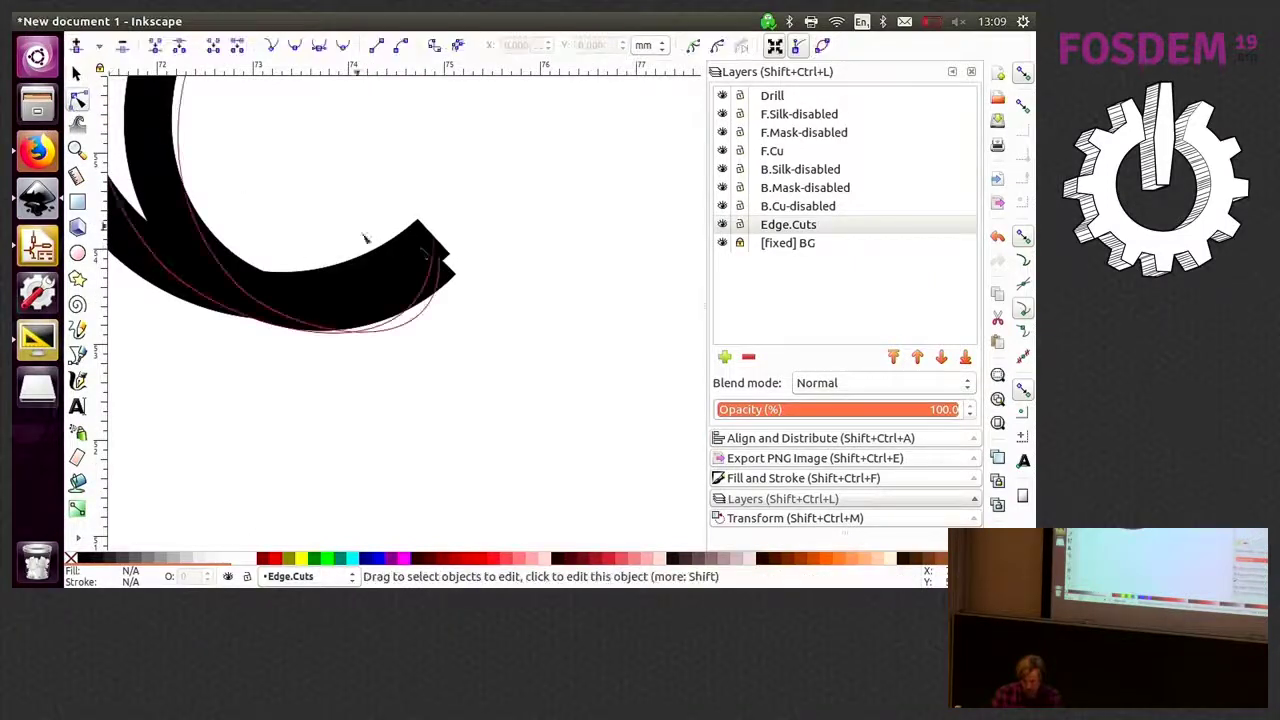
{"action": "left_click", "coordinate": [365, 237]}
{"action": "left_click_drag", "start_coordinate": [430, 255], "coordinate": [440, 258]}
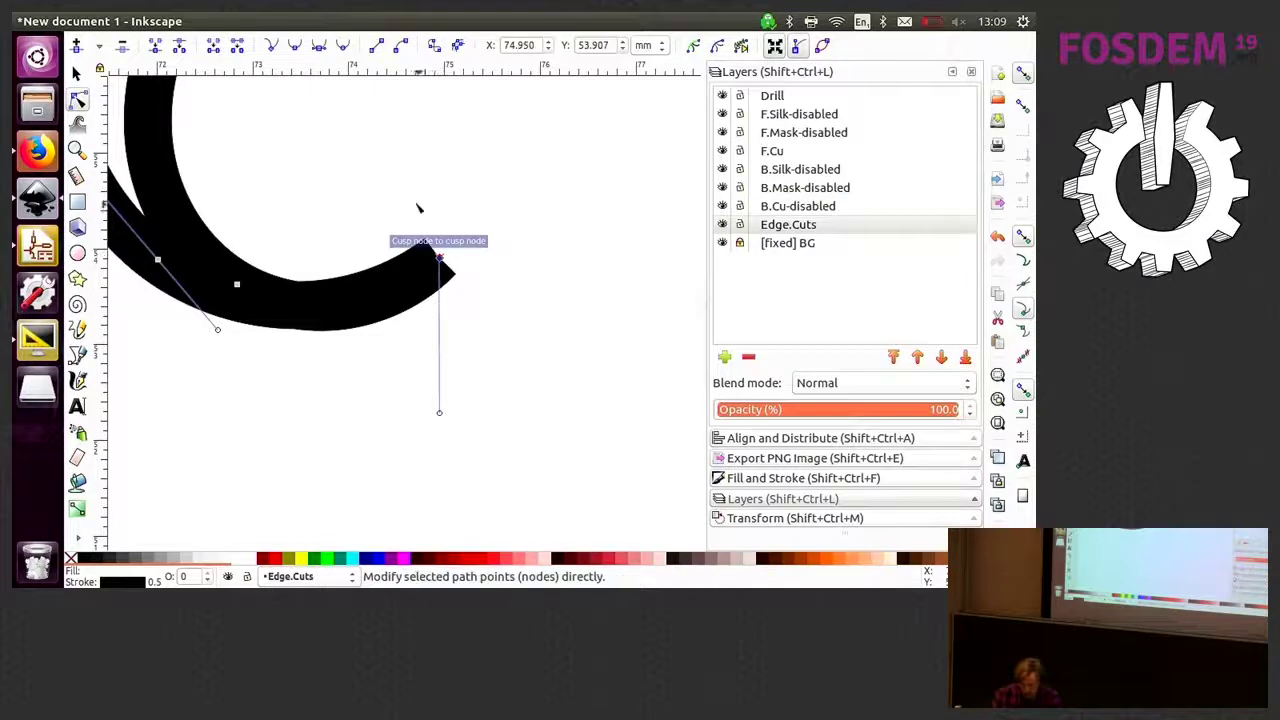
{"action": "left_click_drag", "start_coordinate": [418, 206], "coordinate": [497, 309]}
{"action": "left_click", "coordinate": [443, 262]}
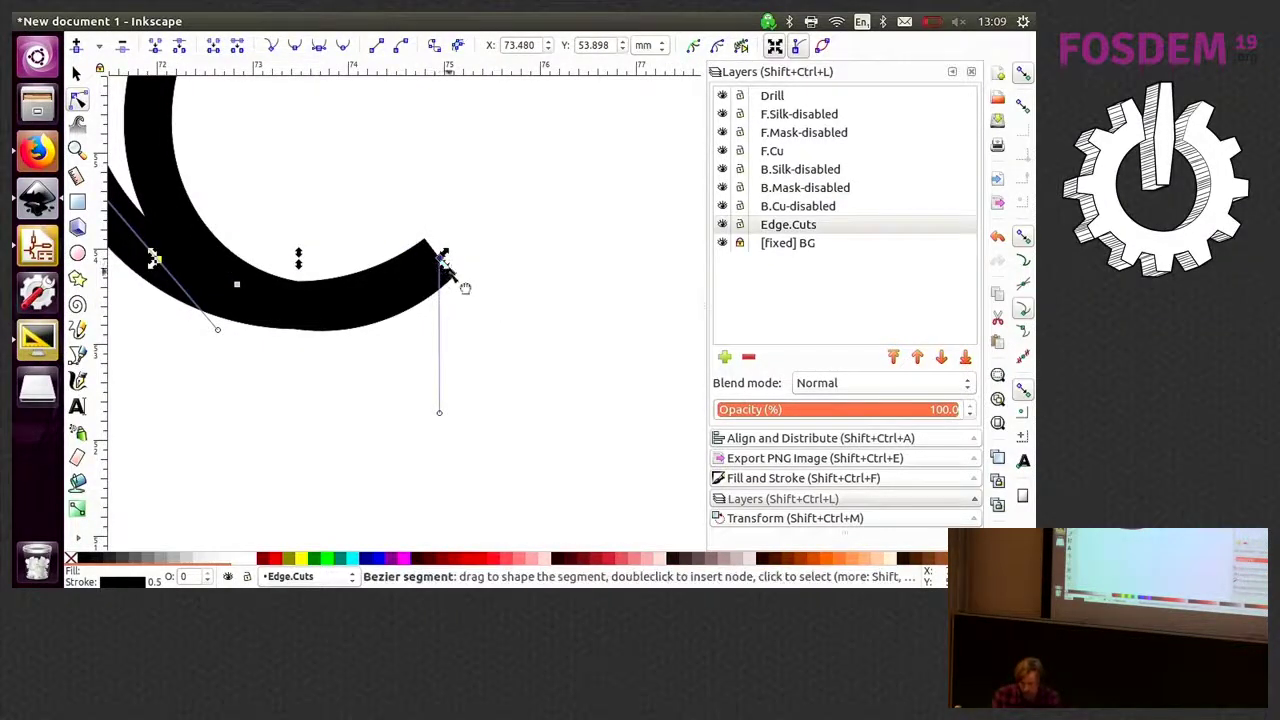
{"action": "left_click", "coordinate": [181, 204], "text": "shift"}
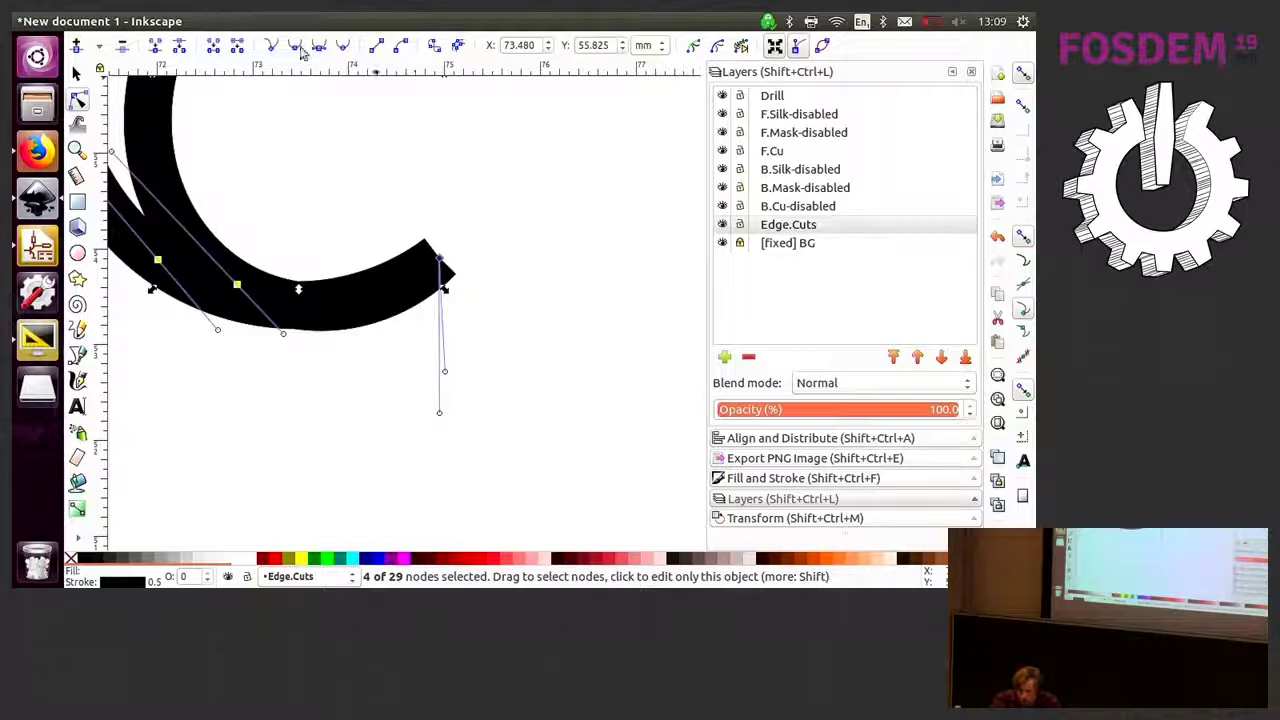
{"action": "left_click", "coordinate": [157, 52]}
{"action": "left_click_drag", "start_coordinate": [213, 166], "coordinate": [282, 220]}
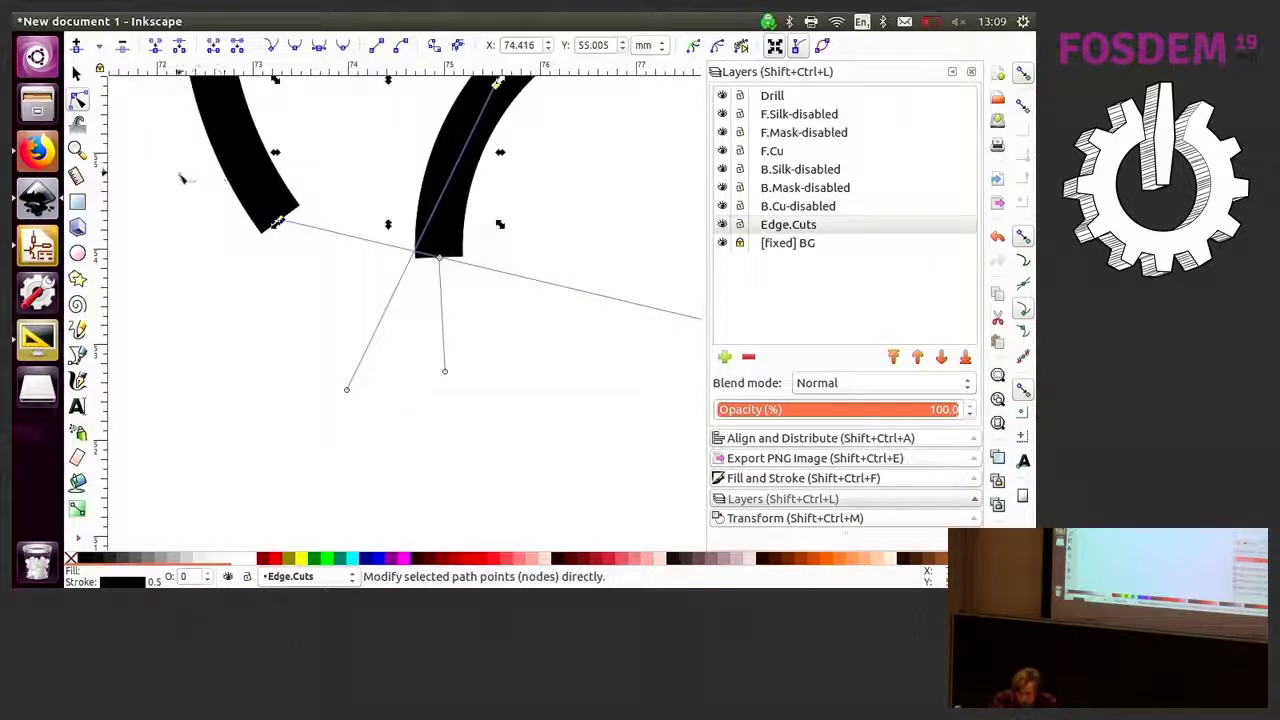
Join the two loose end nodes at the spiral's inner tip
{"action": "scroll", "coordinate": [318, 262], "scroll_direction": "down", "scroll_amount": 3}
{"action": "left_click_drag", "start_coordinate": [226, 202], "coordinate": [412, 302]}
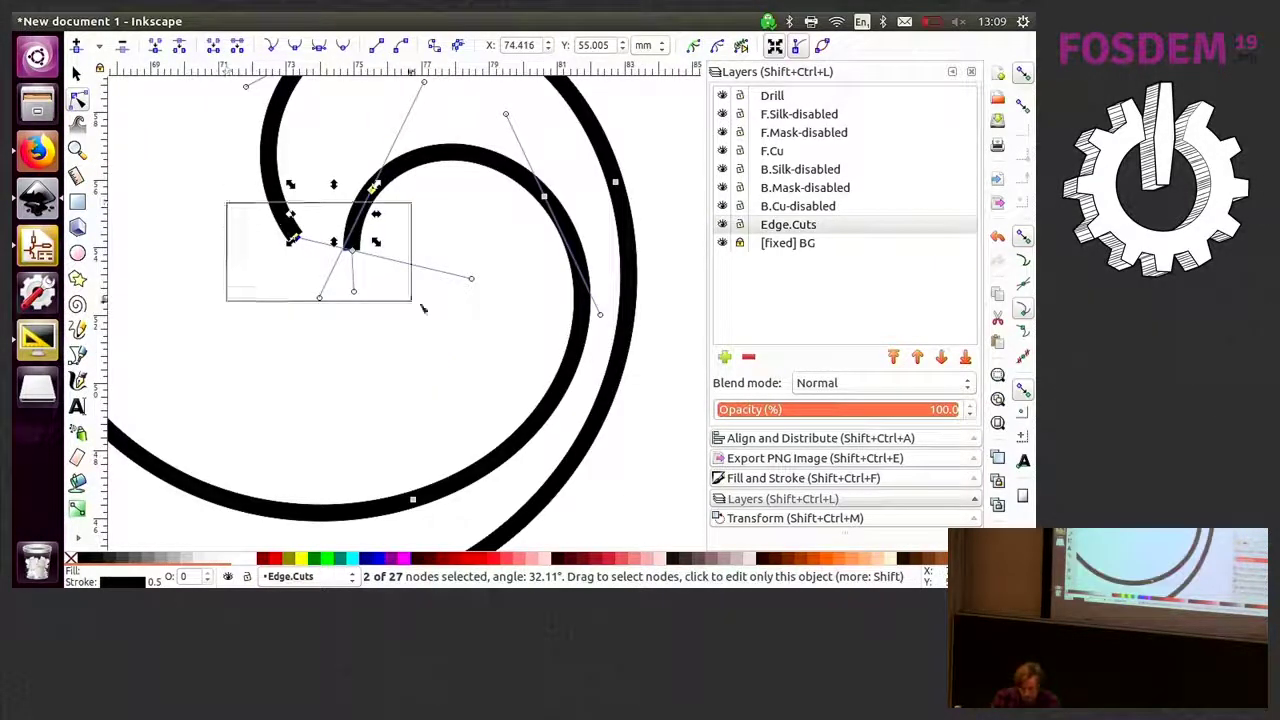
{"action": "left_click", "coordinate": [157, 55]}
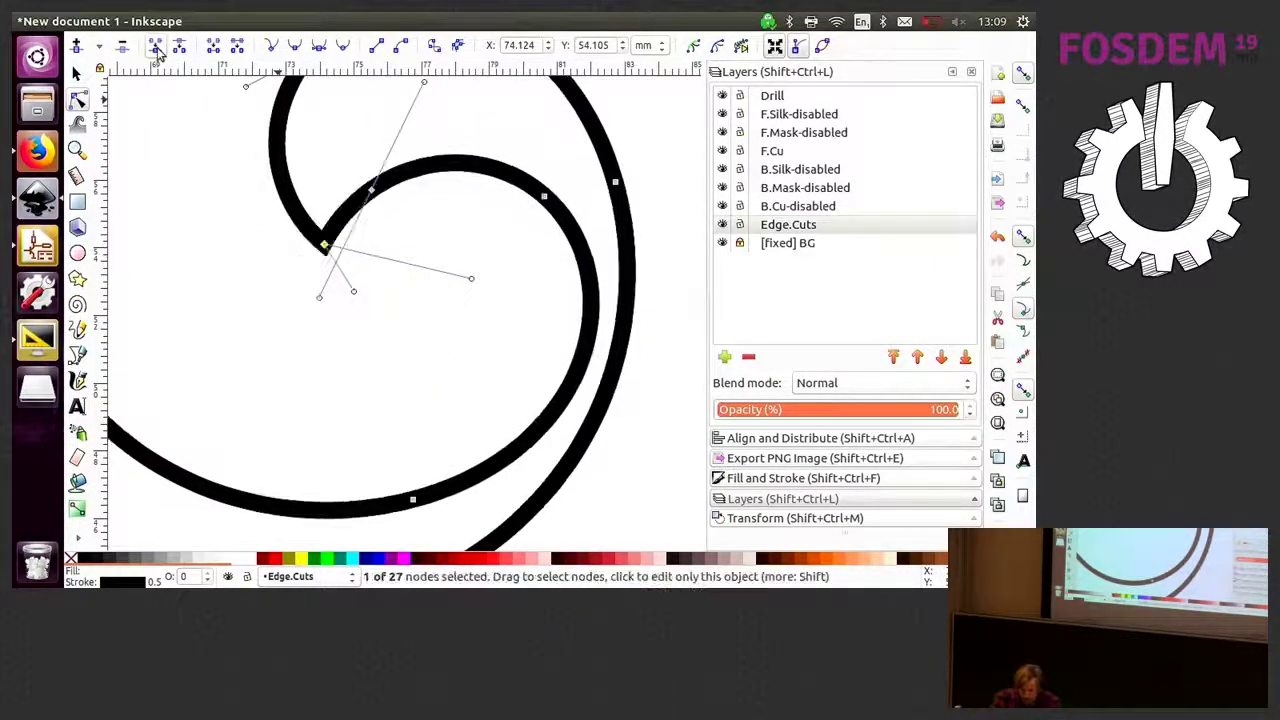
{"action": "left_click", "coordinate": [351, 329]}
Pull an inner spiral node left to round off the inner curve
{"action": "key", "text": "5"}
{"action": "scroll", "coordinate": [351, 329], "scroll_direction": "up", "scroll_amount": 1}
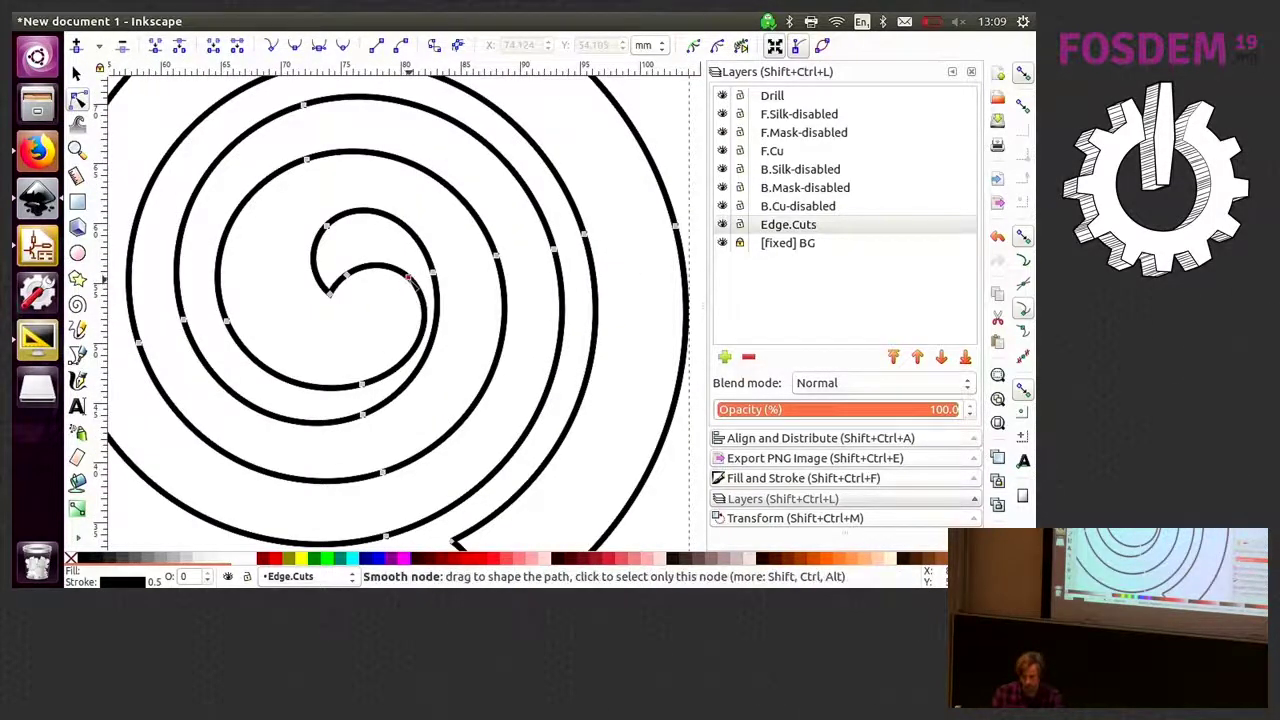
{"action": "left_click_drag", "start_coordinate": [409, 276], "coordinate": [381, 277]}
{"action": "scroll", "coordinate": [453, 335], "scroll_direction": "down", "scroll_amount": 2}
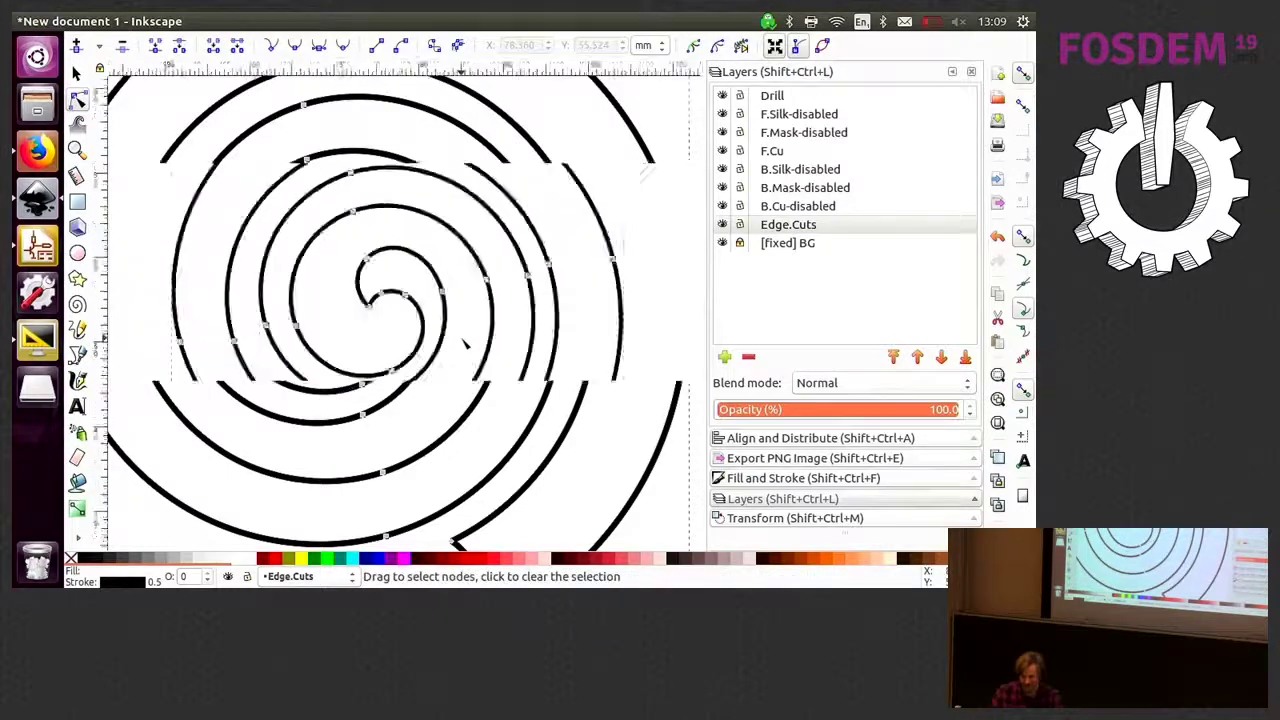
{"action": "scroll", "coordinate": [418, 487], "scroll_direction": "up", "scroll_amount": 1}
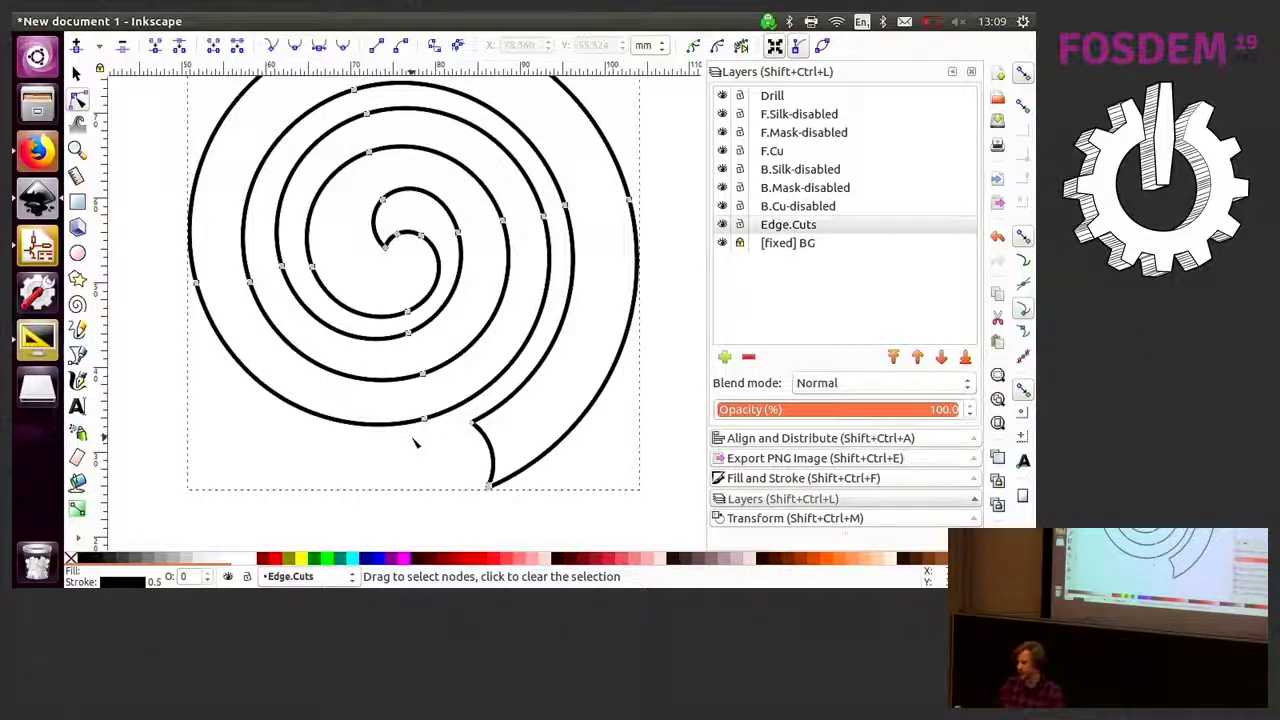
{"action": "left_click", "coordinate": [277, 505]}
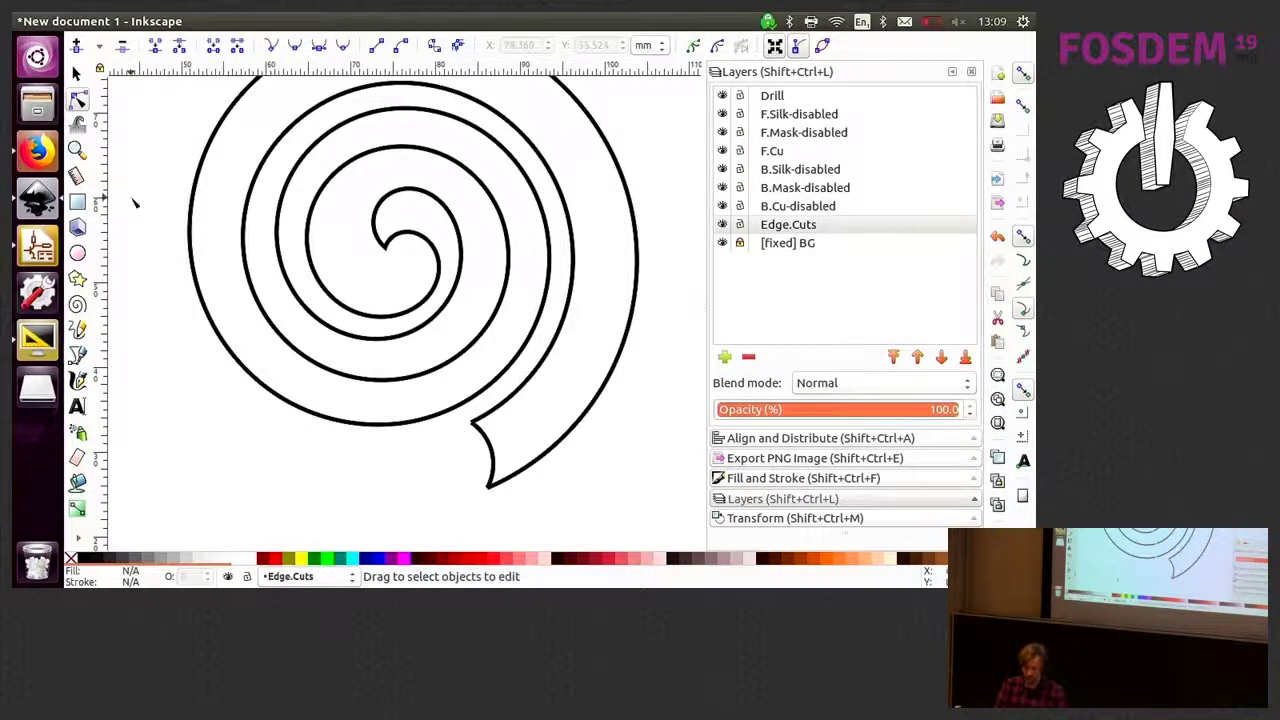
{"action": "mouse_move", "coordinate": [265, 27]}
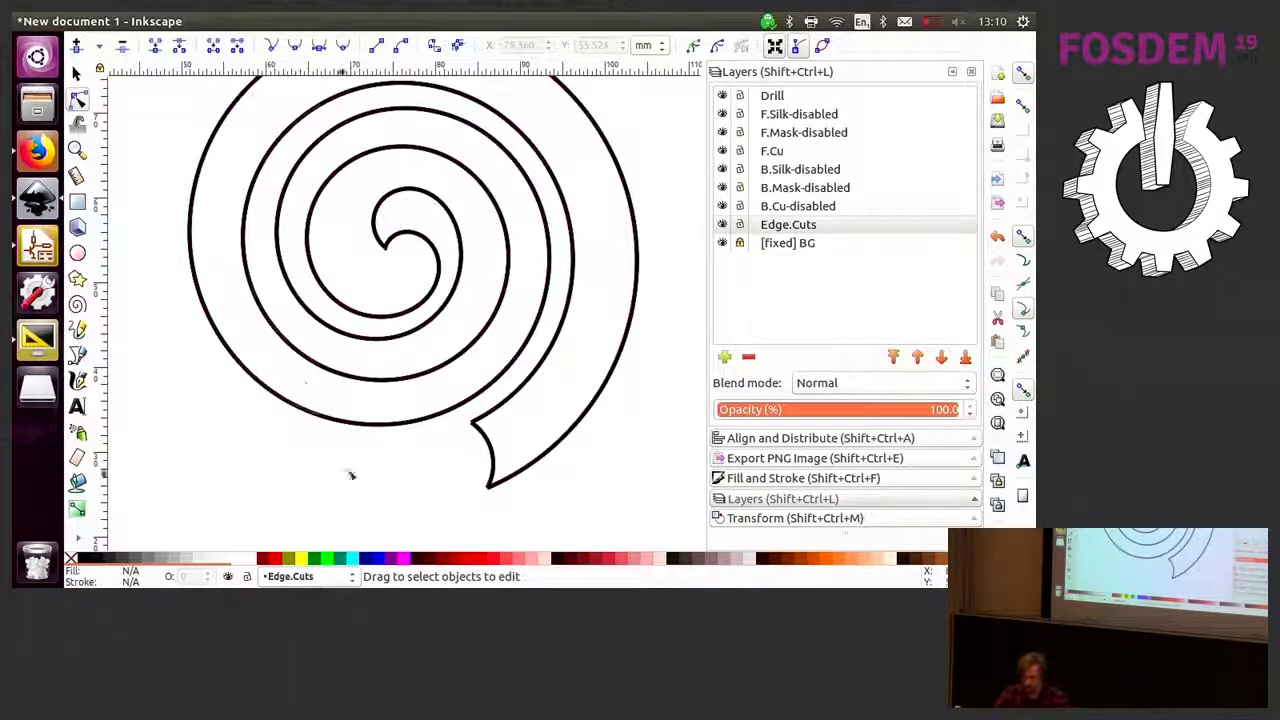
{"action": "left_click", "coordinate": [447, 262]}
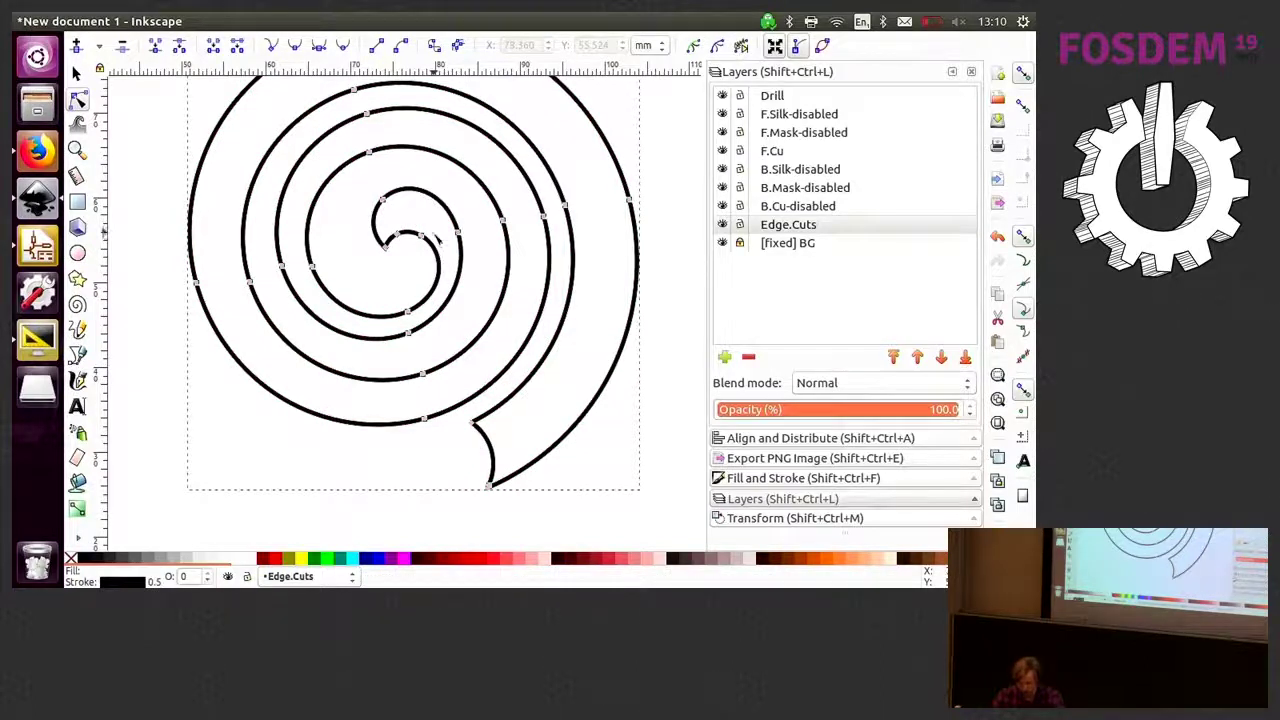
{"action": "left_click", "coordinate": [674, 419]}
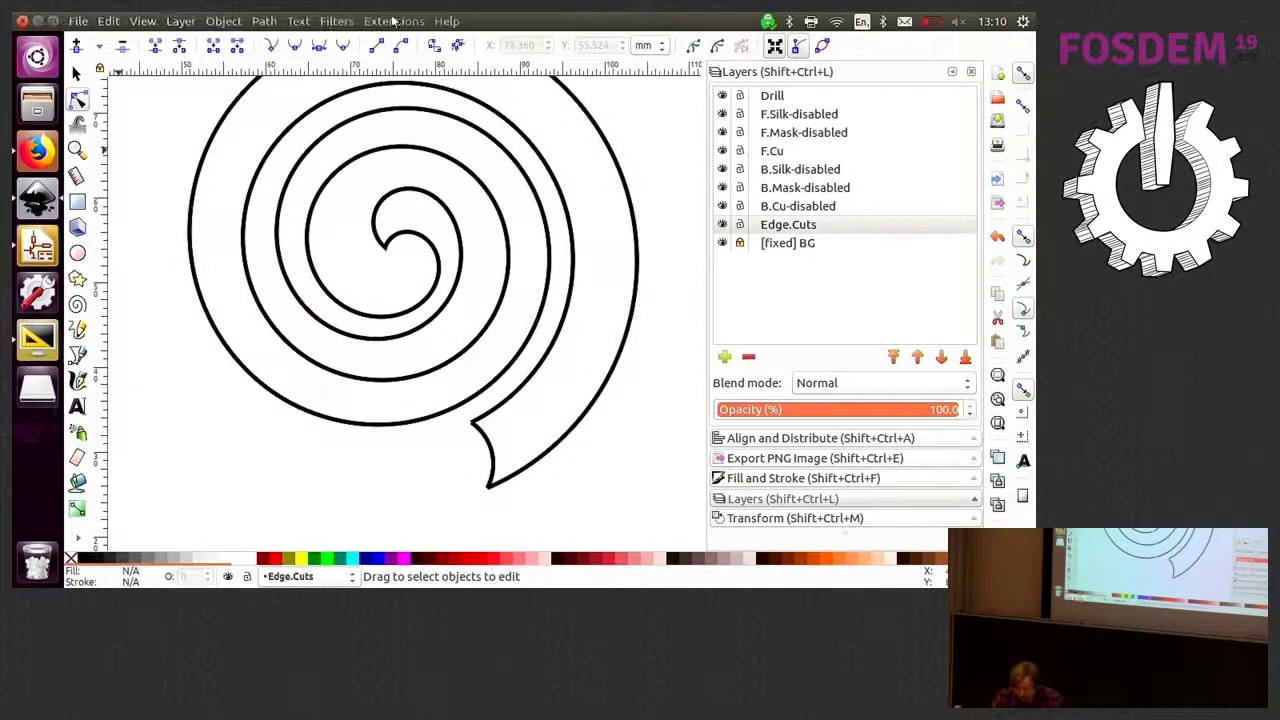
Open Svg2Shenzhen Export Kicad and set the export layer type to KICAD - PCB
{"action": "left_click", "coordinate": [394, 21]}
{"action": "mouse_move", "coordinate": [615, 304]}
{"action": "left_click", "coordinate": [686, 342]}
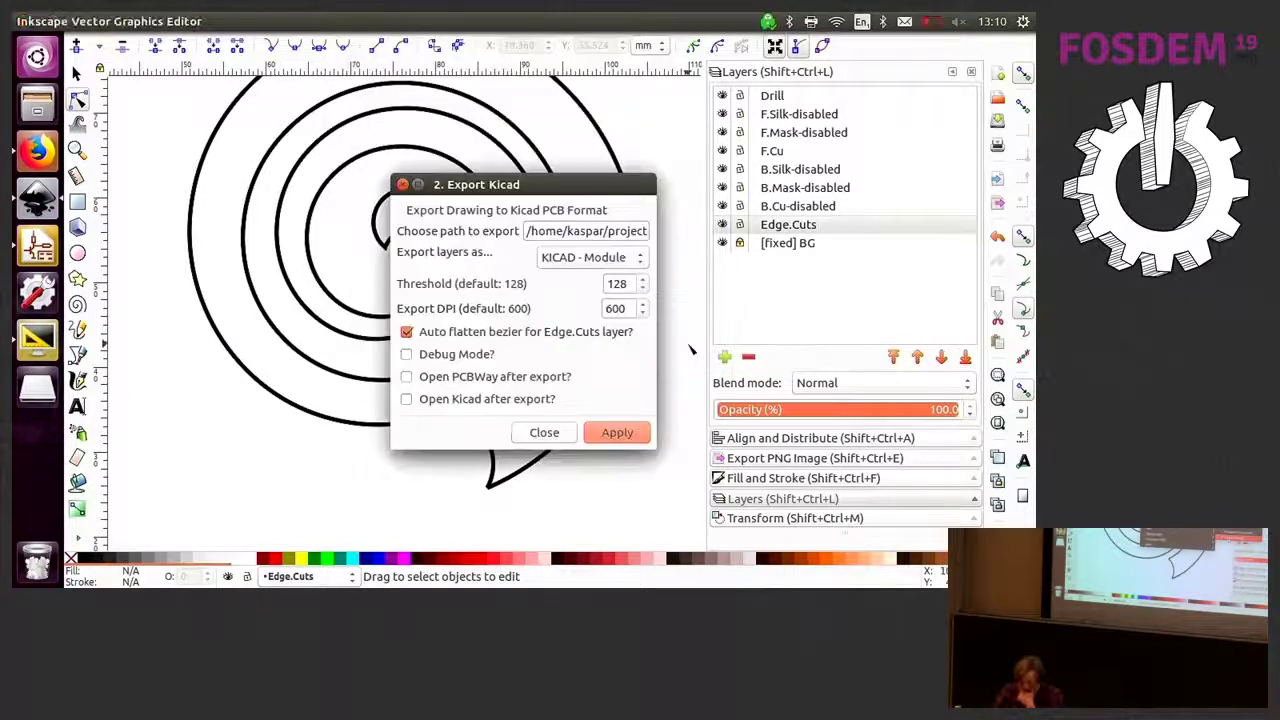
{"action": "left_click", "coordinate": [622, 258]}
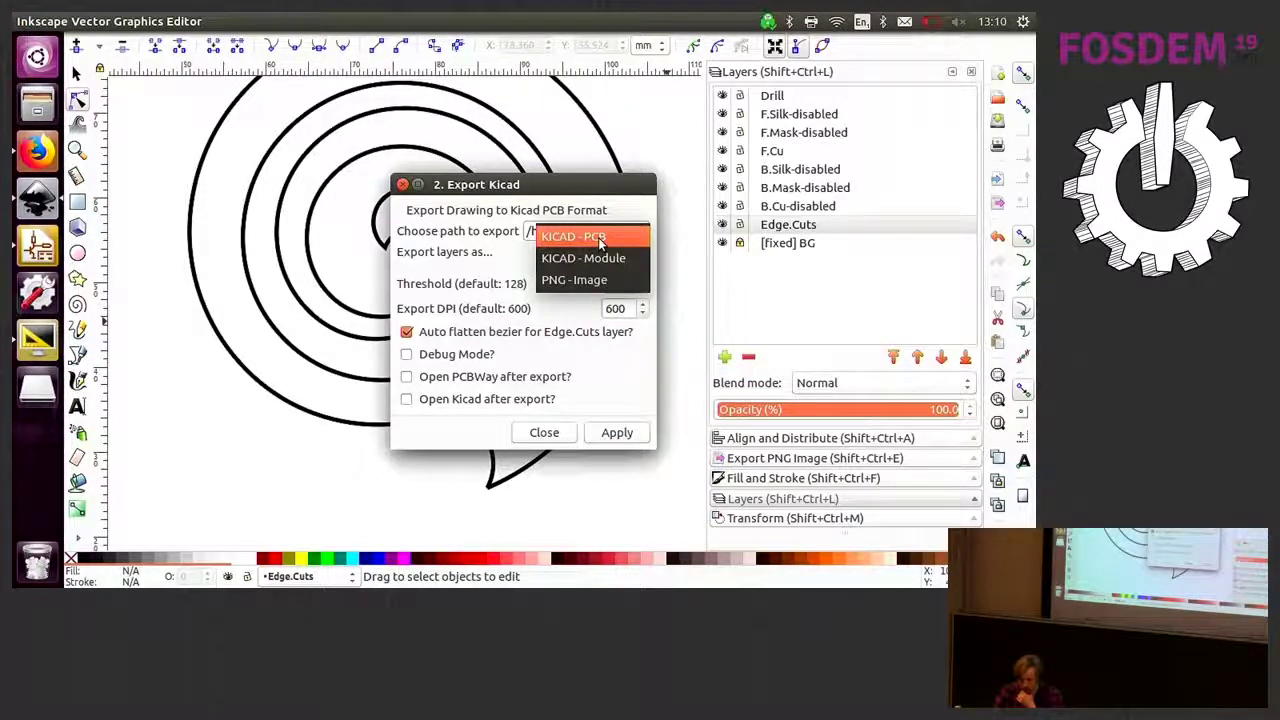
{"action": "left_click", "coordinate": [598, 237]}
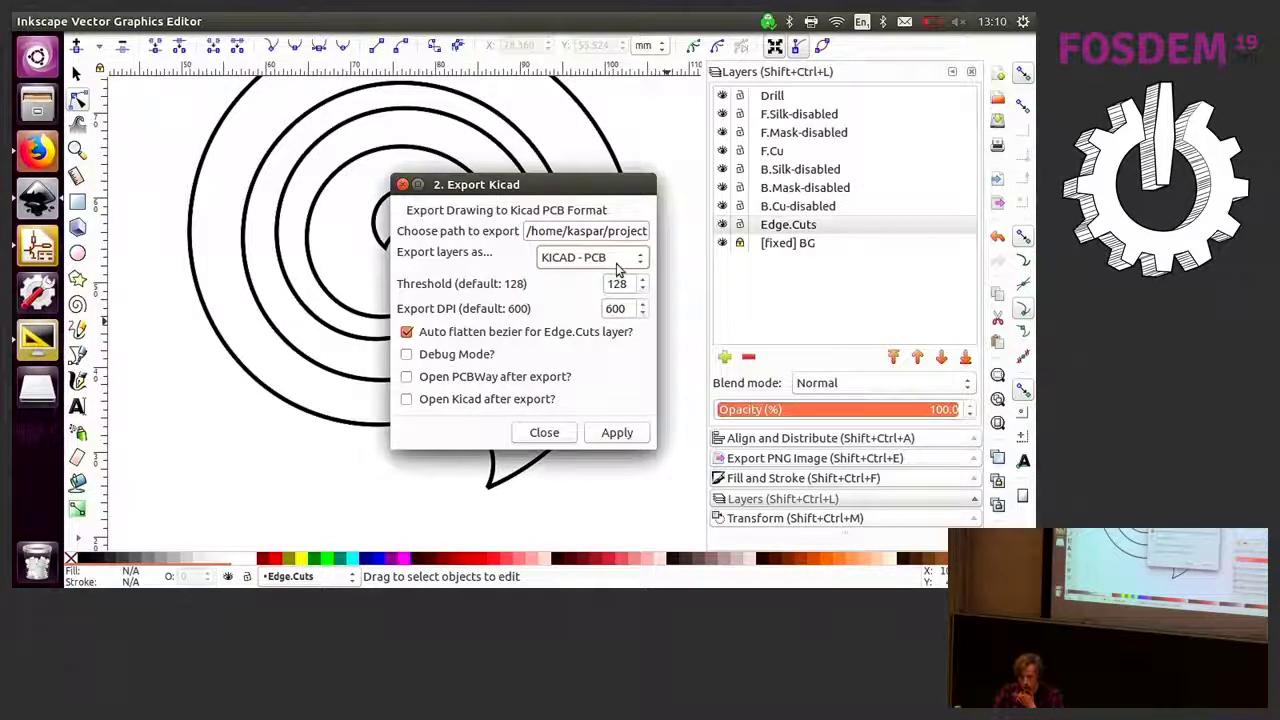
{"action": "left_click", "coordinate": [617, 267]}
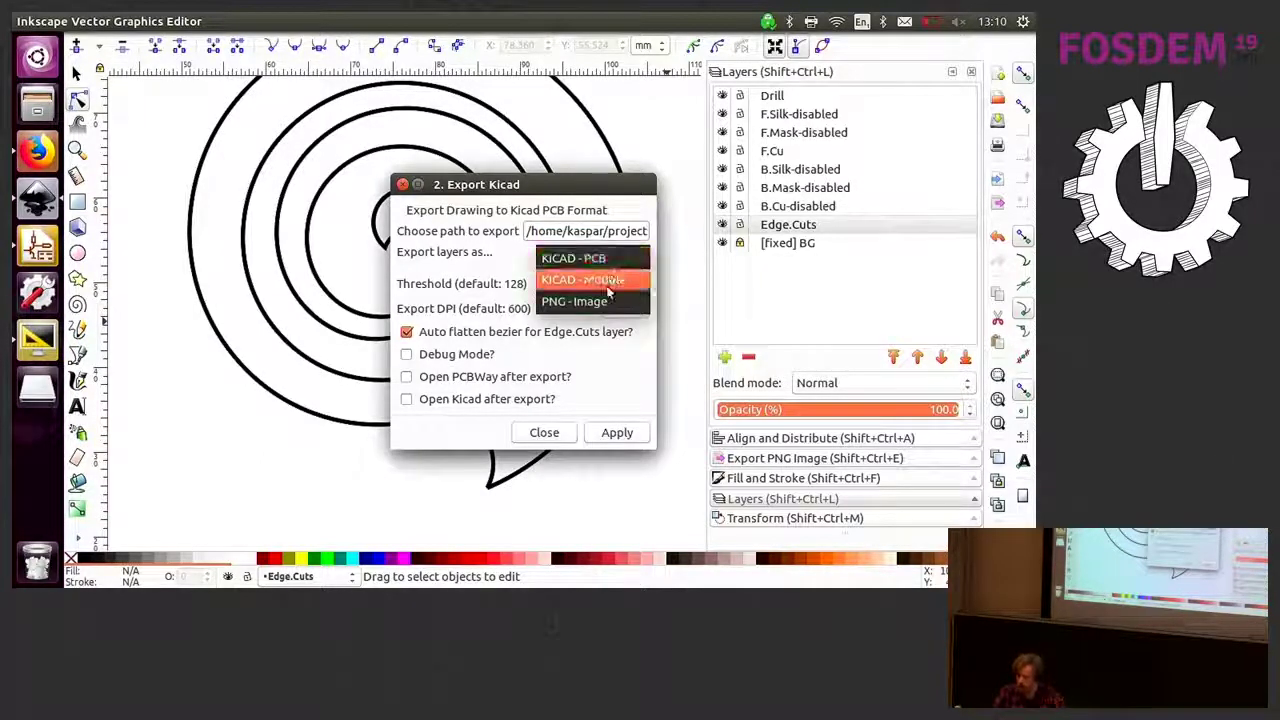
{"action": "left_click", "coordinate": [605, 279]}
{"action": "left_click", "coordinate": [605, 260]}
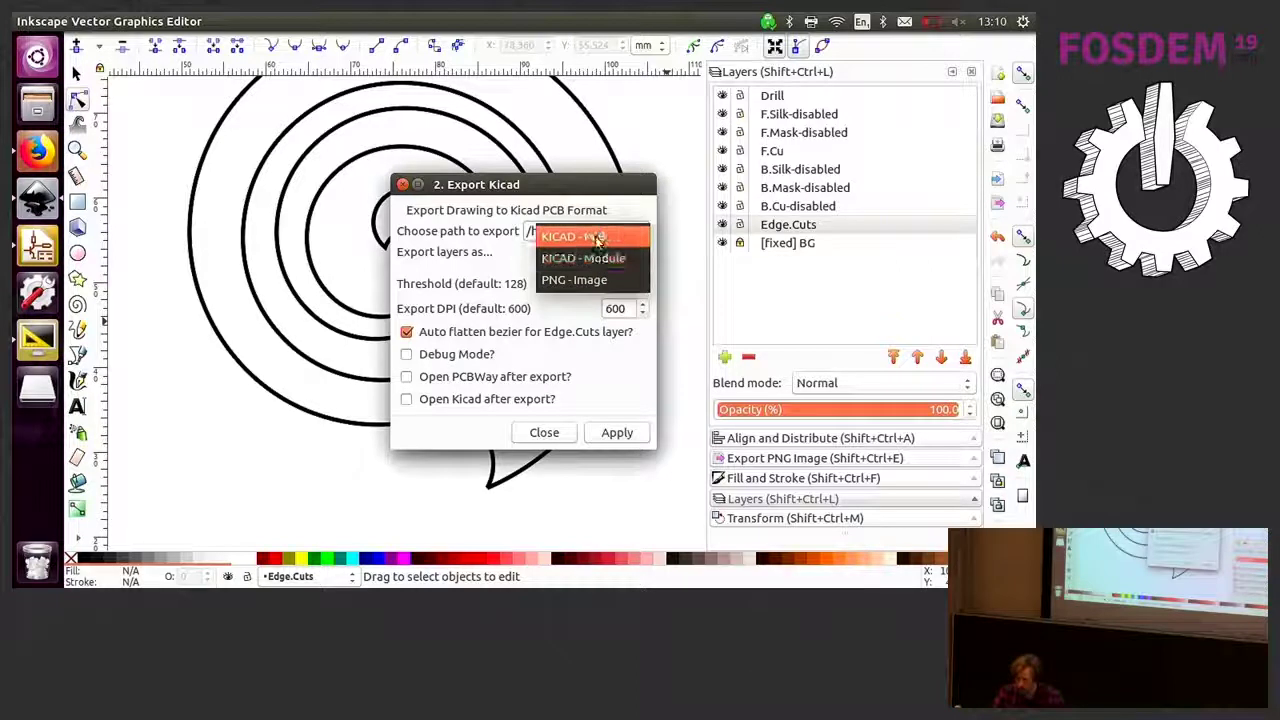
{"action": "left_click", "coordinate": [598, 237]}
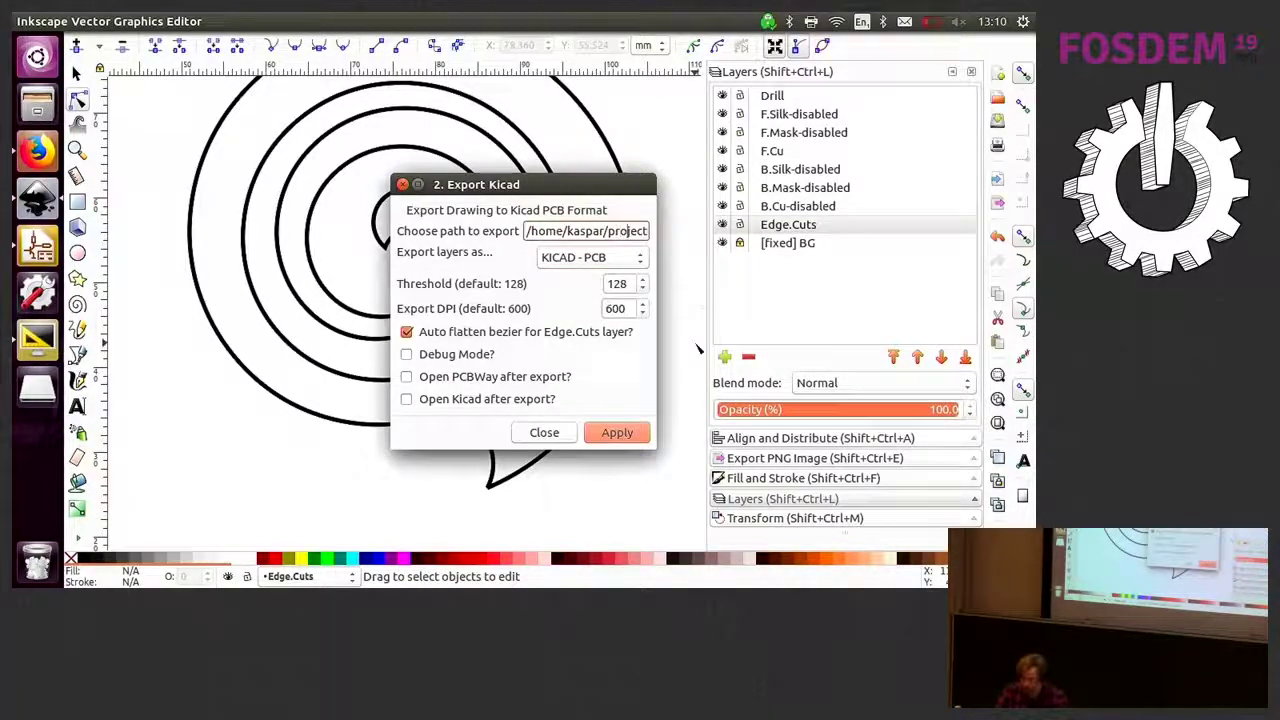
Remove spiral.pretty from the export path and run the export
{"action": "key", "text": "End"}
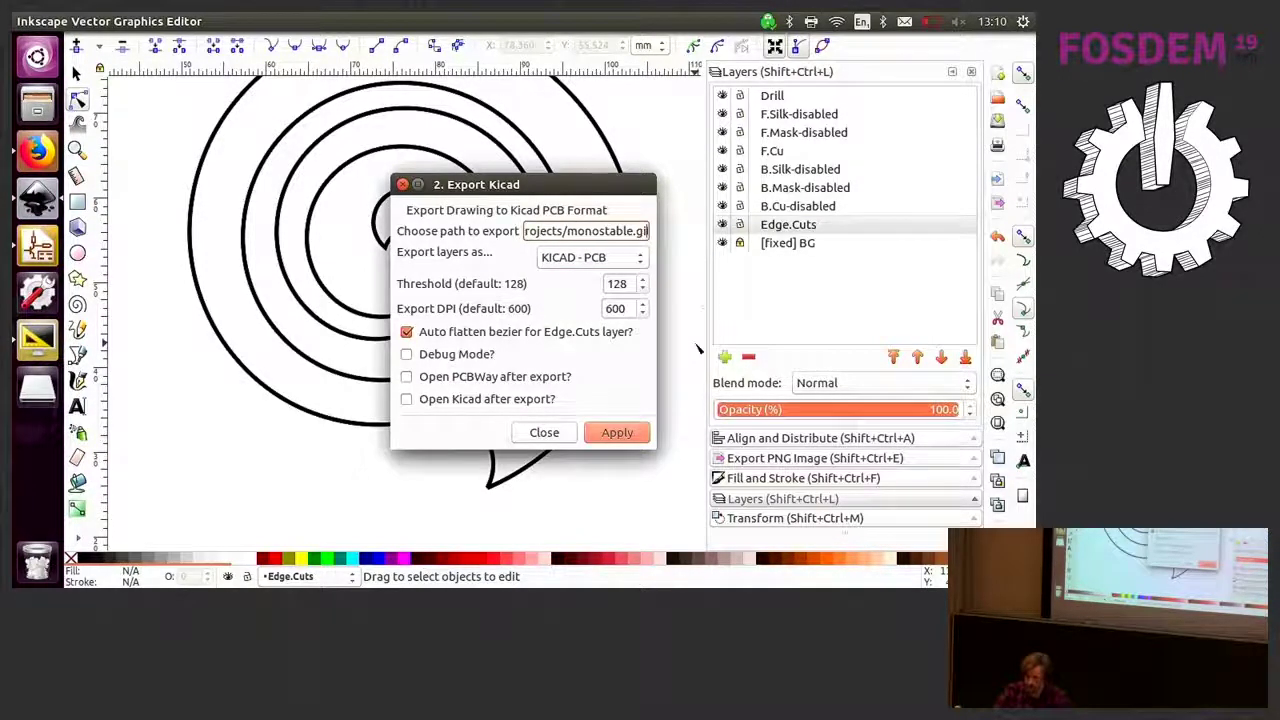
{"action": "key", "text": "Left"}
{"action": "key", "text": "Left"}
{"action": "key", "text": "Left"}
{"action": "key", "text": "Left"}
{"action": "key", "text": "Left"}
{"action": "key", "text": "Left"}
{"action": "key", "text": "Left"}
{"action": "key", "text": "Left"}
{"action": "key", "text": "Left"}
{"action": "key", "text": "Left"}
{"action": "key", "text": "Left"}
{"action": "key", "text": "Left"}
{"action": "key", "text": "Left"}
{"action": "key", "text": "Left"}
{"action": "key", "text": "Left"}
{"action": "key", "text": "Left"}
{"action": "key", "text": "Left"}
{"action": "key", "text": "Left"}
{"action": "key", "text": "Left"}
{"action": "key", "text": "Left"}
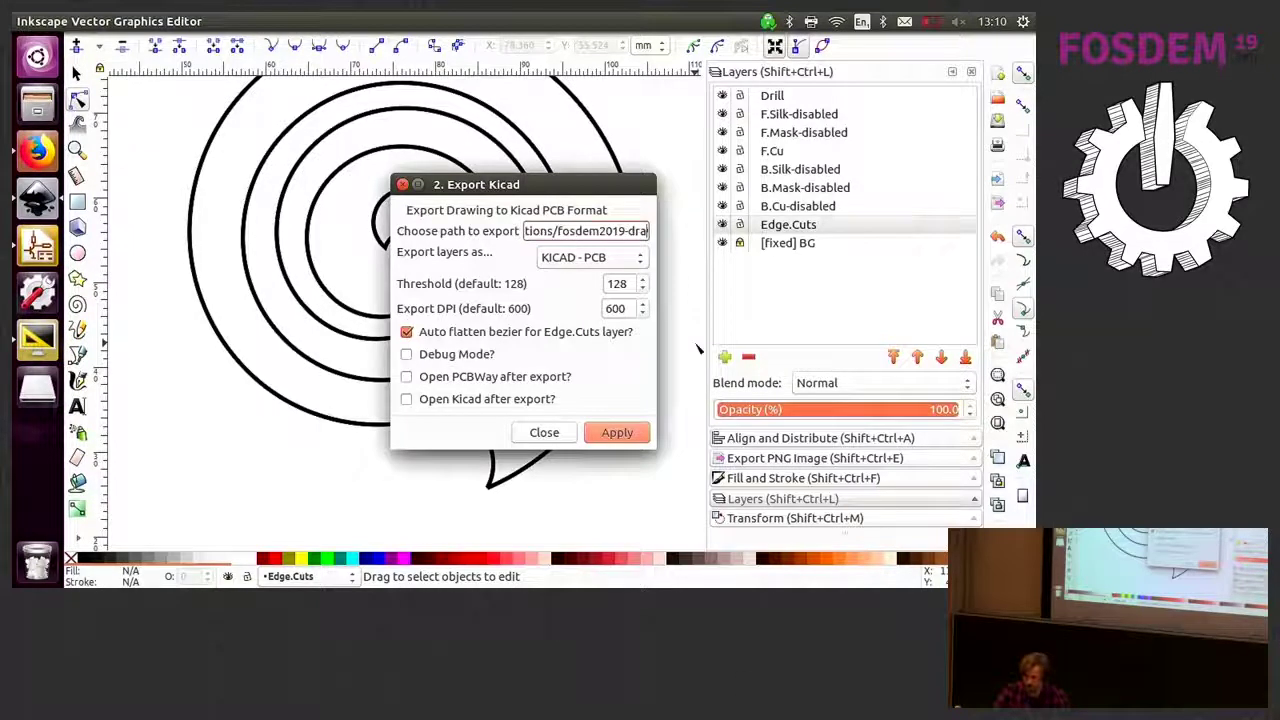
{"action": "key", "text": "Right"}
{"action": "key", "text": "Right"}
{"action": "key", "text": "Right"}
{"action": "key", "text": "Right"}
{"action": "key", "text": "Right"}
{"action": "key", "text": "Right"}
{"action": "key", "text": "Right"}
{"action": "key", "text": "Right"}
{"action": "key", "text": "Right"}
{"action": "key", "text": "Right"}
{"action": "key", "text": "Right"}
{"action": "key", "text": "Right"}
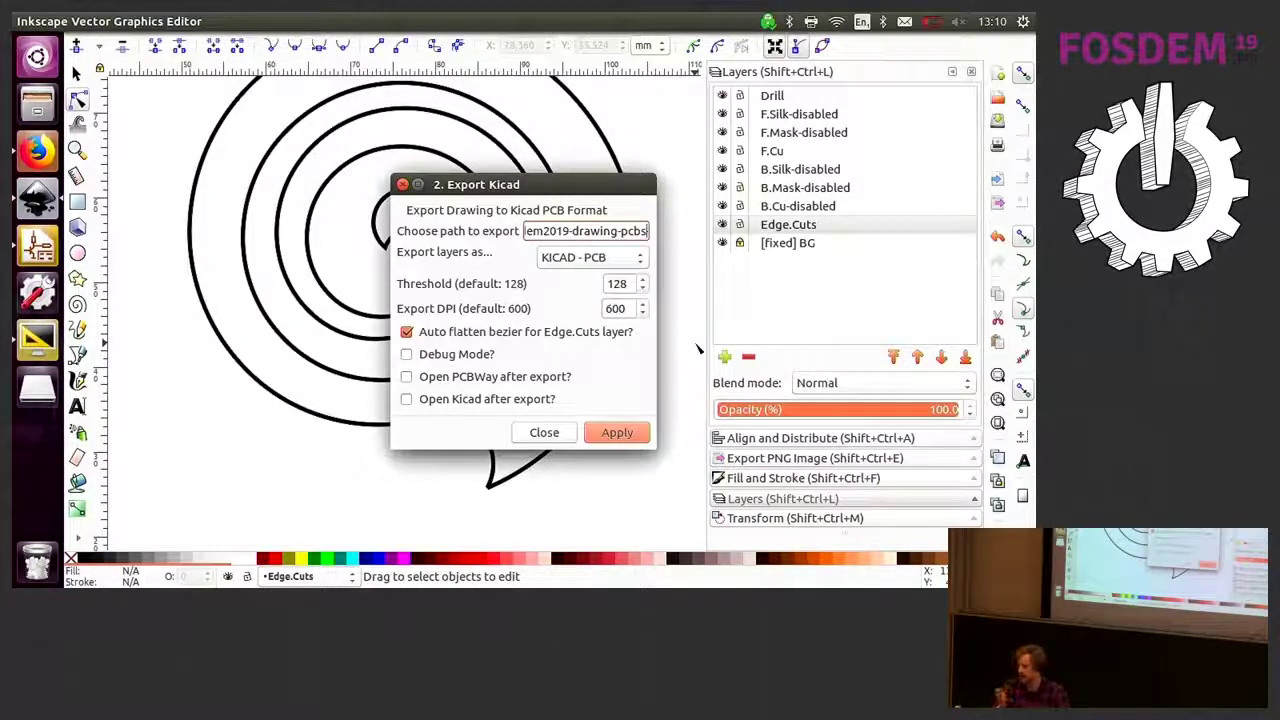
{"action": "key", "text": "Right"}
{"action": "key", "text": "Right"}
{"action": "key", "text": "Right"}
{"action": "key", "text": "Right"}
{"action": "key", "text": "Right"}
{"action": "key", "text": "Right"}
{"action": "key", "text": "Right"}
{"action": "key", "text": "Right"}
{"action": "key", "text": "Right"}
{"action": "key", "text": "Right"}
{"action": "key", "text": "Right"}
{"action": "key", "text": "Right"}
{"action": "key", "text": "Right"}
{"action": "key", "text": "Right"}
{"action": "key", "text": "Right"}
{"action": "key", "text": "Right"}
{"action": "key", "text": "Right"}
{"action": "key", "text": "Right"}
{"action": "key", "text": "Right"}
{"action": "key", "text": "Right"}
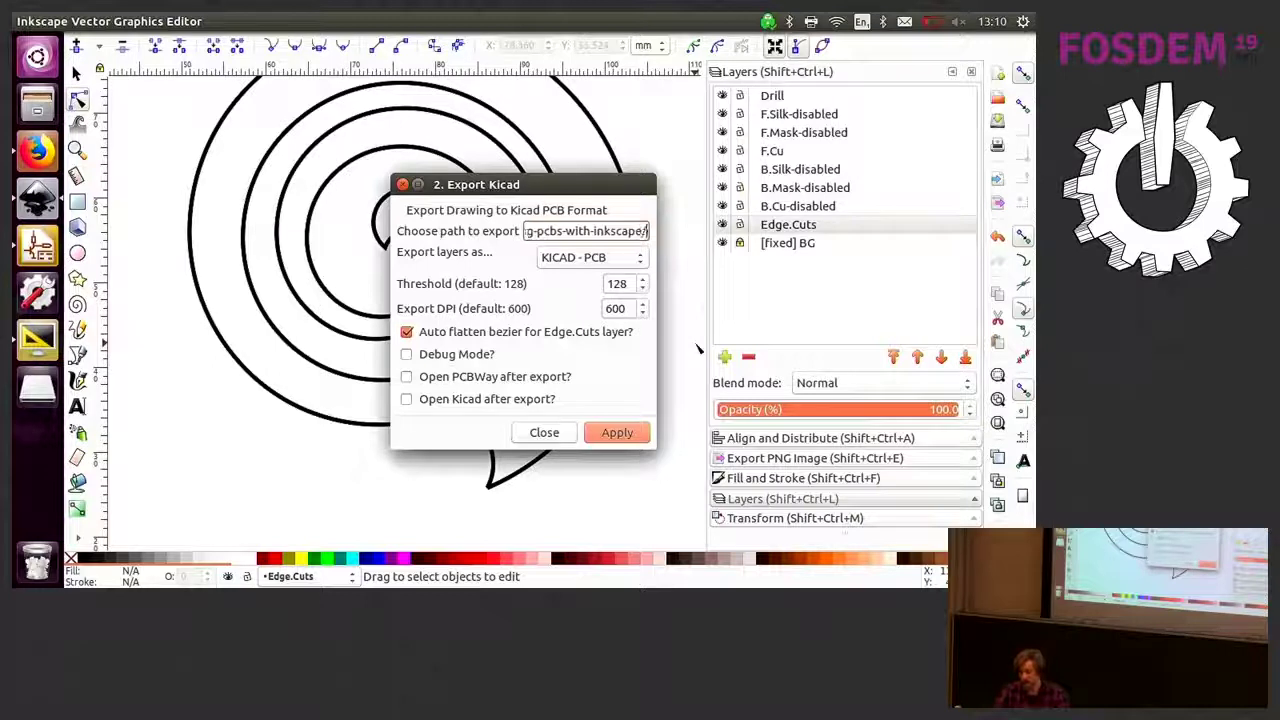
{"action": "key", "text": "Right"}
{"action": "key", "text": "Right"}
{"action": "key", "text": "Right"}
{"action": "key", "text": "Right"}
{"action": "key", "text": "Right"}
{"action": "key", "text": "Right"}
{"action": "key", "text": "Right"}
{"action": "key", "text": "Right"}
{"action": "key", "text": "Right"}
{"action": "key", "text": "Right"}
{"action": "key", "text": "Right"}
{"action": "key", "text": "Right"}
{"action": "key", "text": "Right"}
{"action": "key", "text": "Right"}
{"action": "key", "text": "Right"}
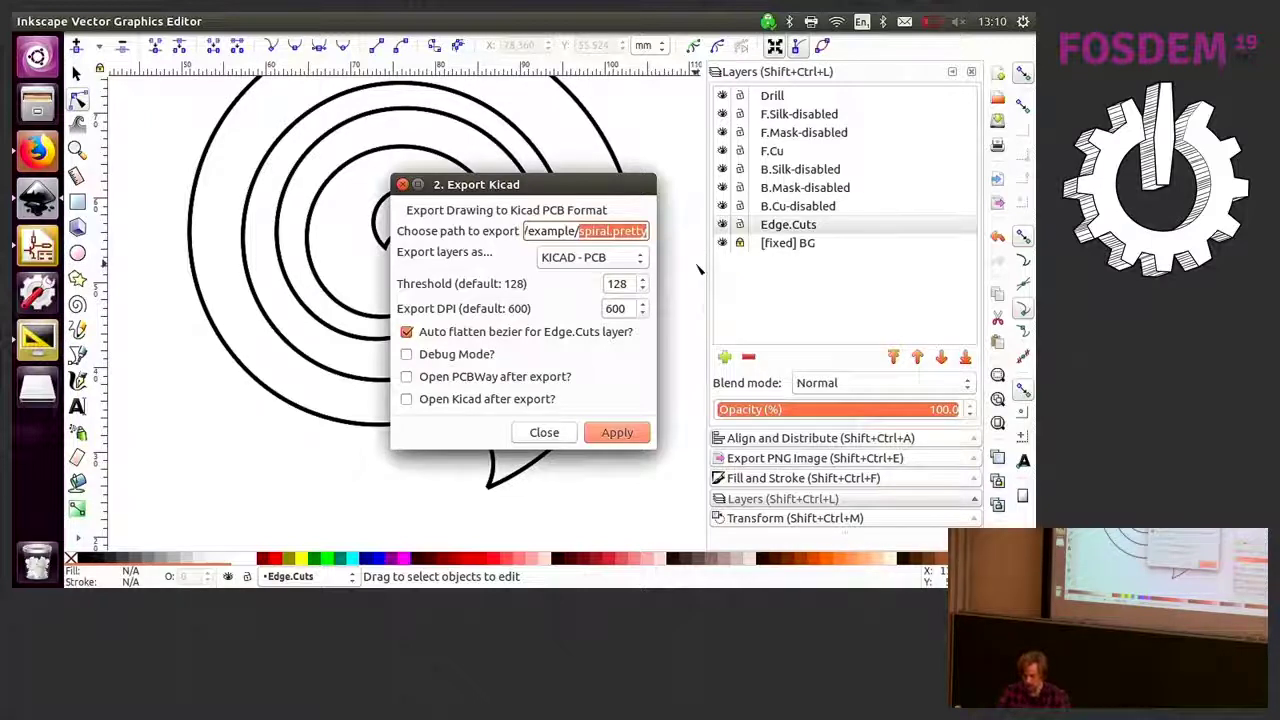
{"action": "key", "text": "BackSpace"}
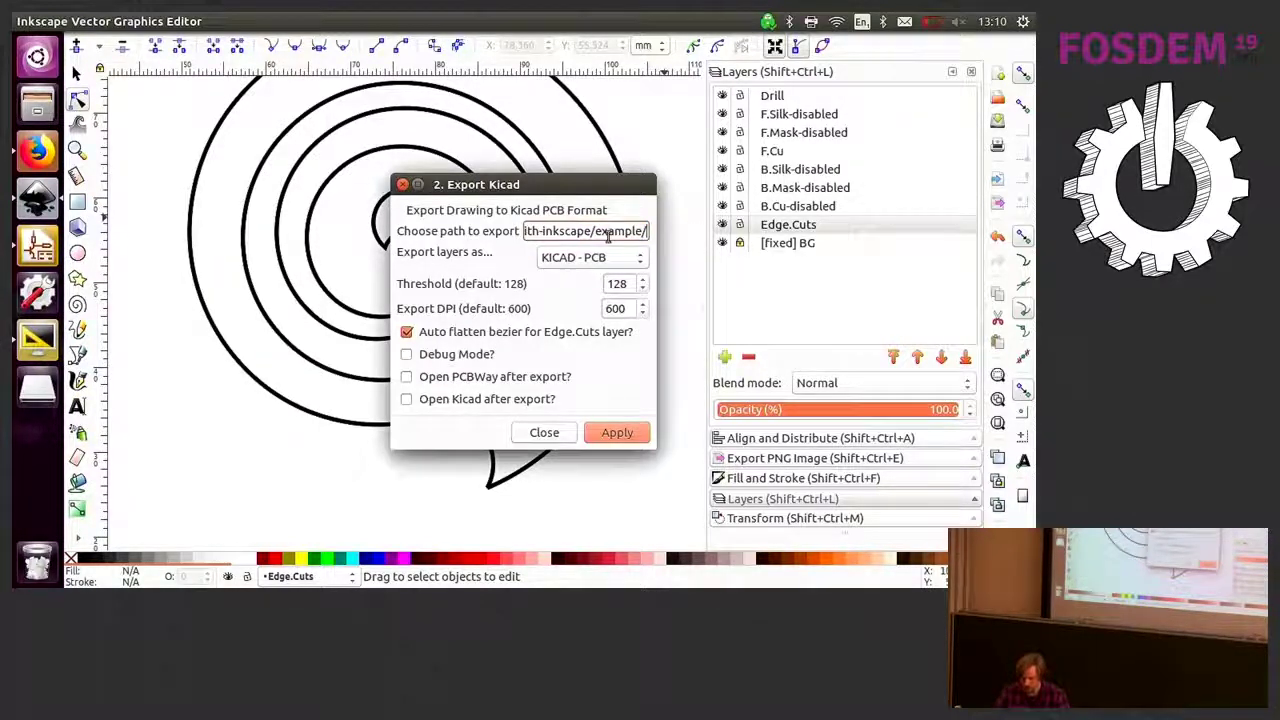
{"action": "left_click", "coordinate": [606, 436]}
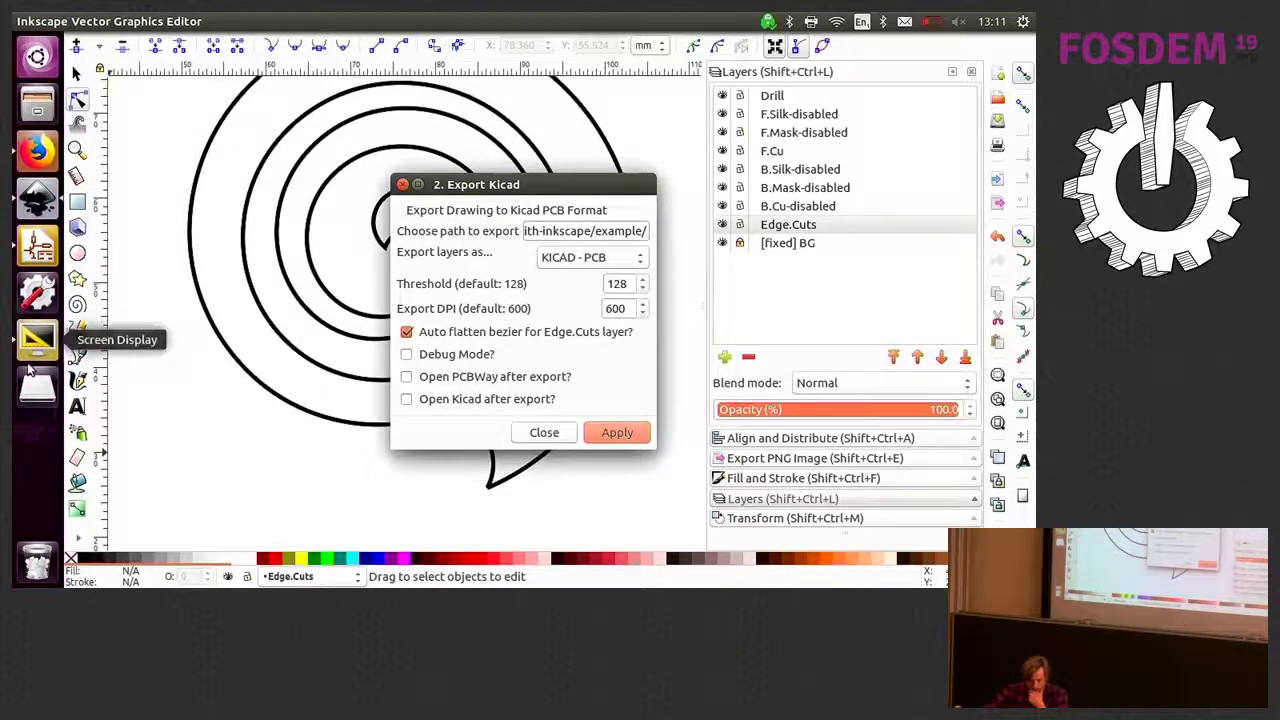
Open drawing.kicad_pcb from the KiCad project manager to check the export
{"action": "left_click", "coordinate": [37, 245]}
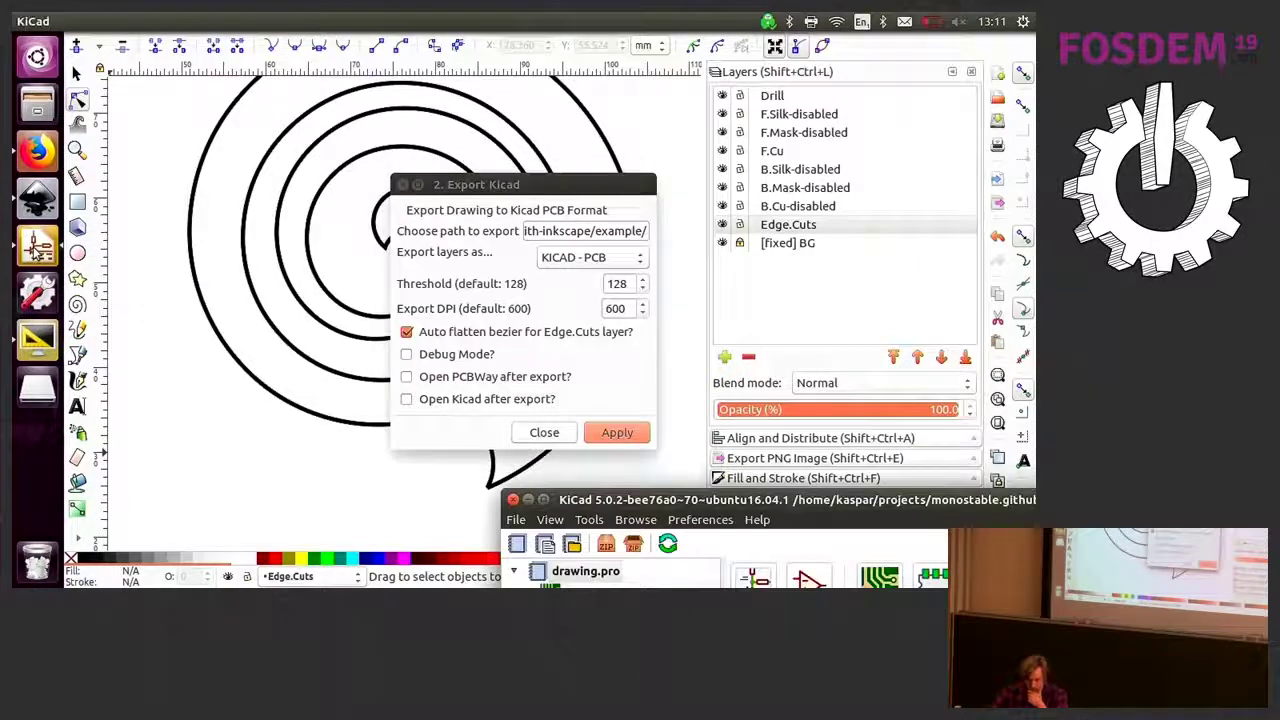
{"action": "mouse_move", "coordinate": [600, 490]}
{"action": "left_mouse_down"}
{"action": "mouse_move", "coordinate": [592, 380]}
{"action": "mouse_move", "coordinate": [460, 45]}
{"action": "mouse_move", "coordinate": [437, 45]}
{"action": "left_mouse_up"}
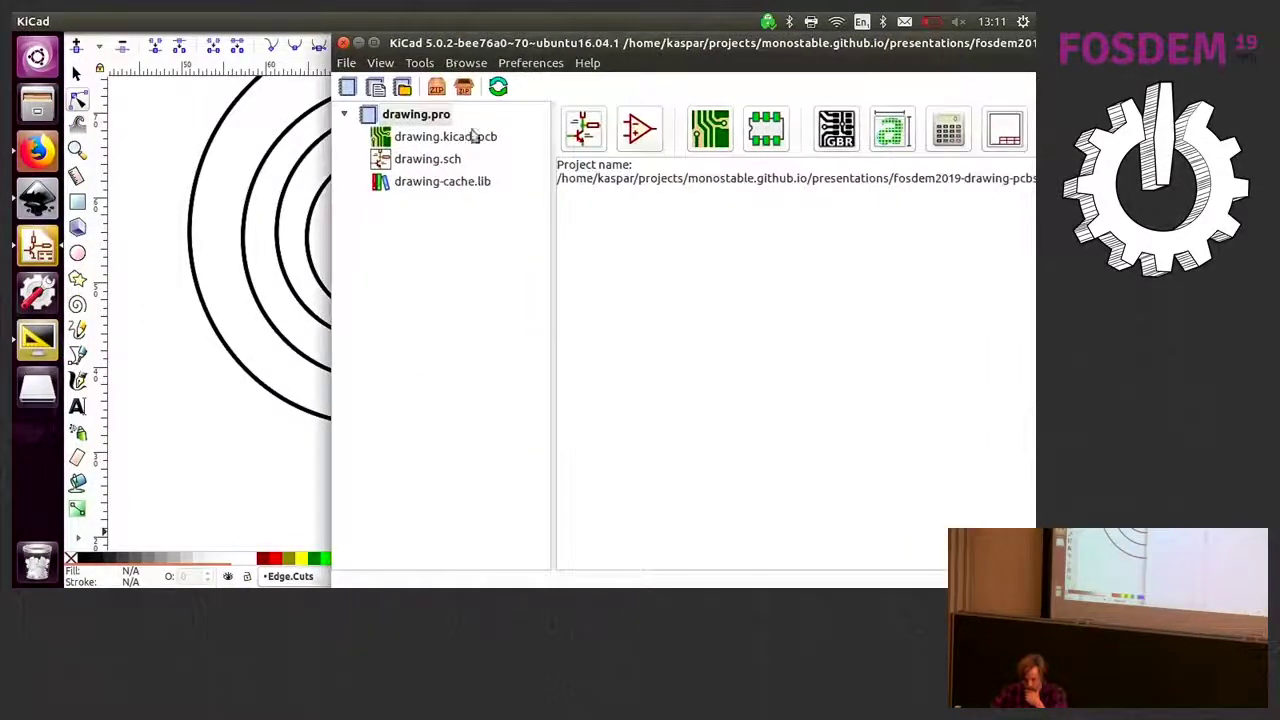
{"action": "left_click", "coordinate": [432, 140]}
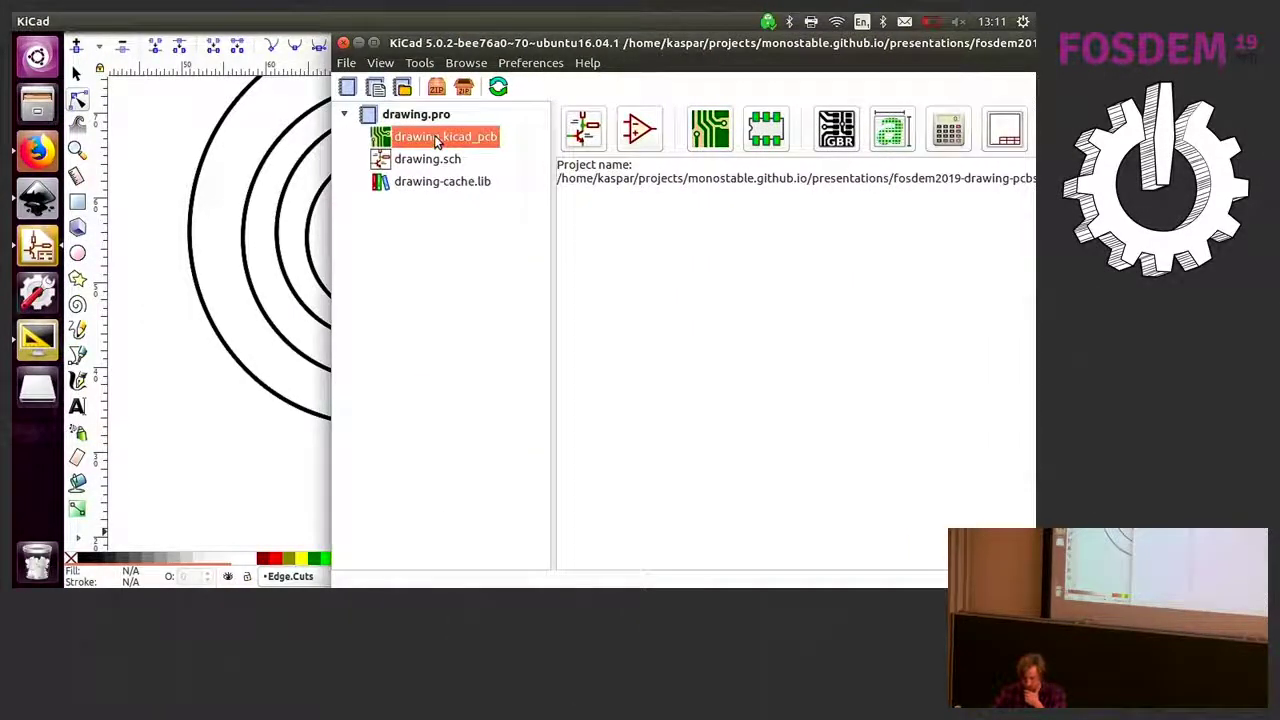
{"action": "double_click", "coordinate": [435, 143]}
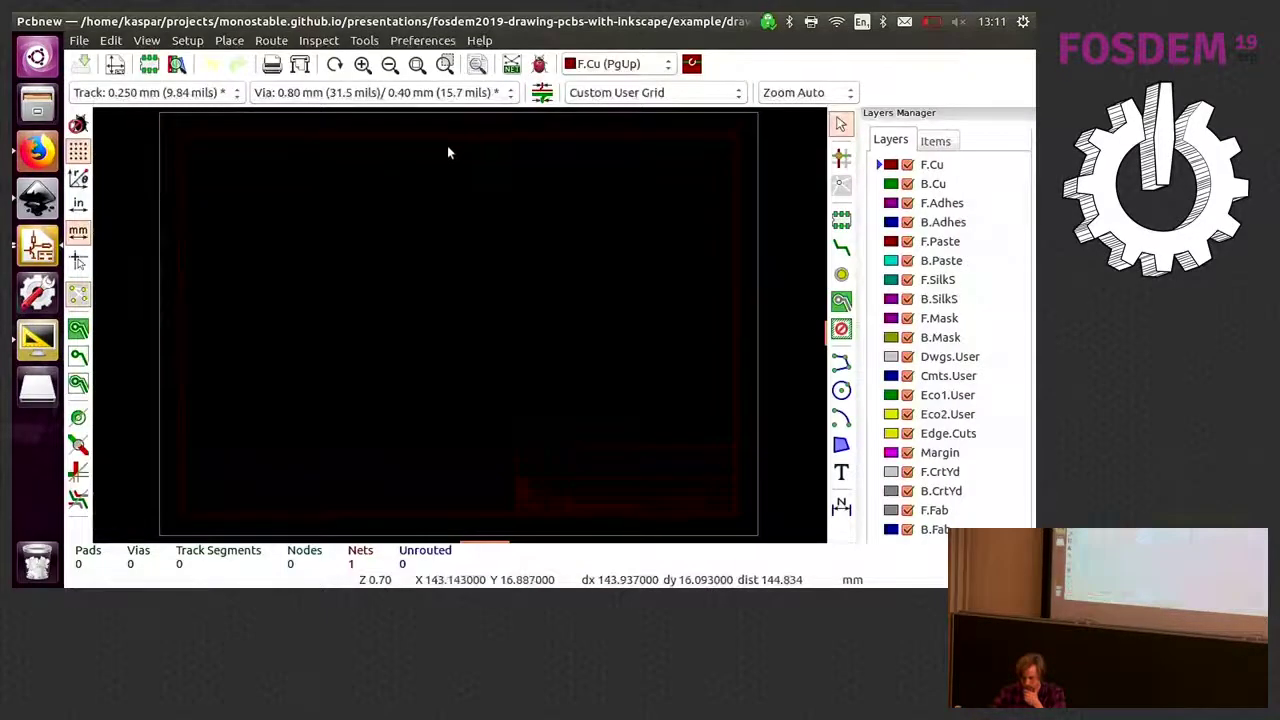
Exit Pcbnew, return to Inkscape's export dialog, and open the Home folder in Files
{"action": "left_click", "coordinate": [79, 40]}
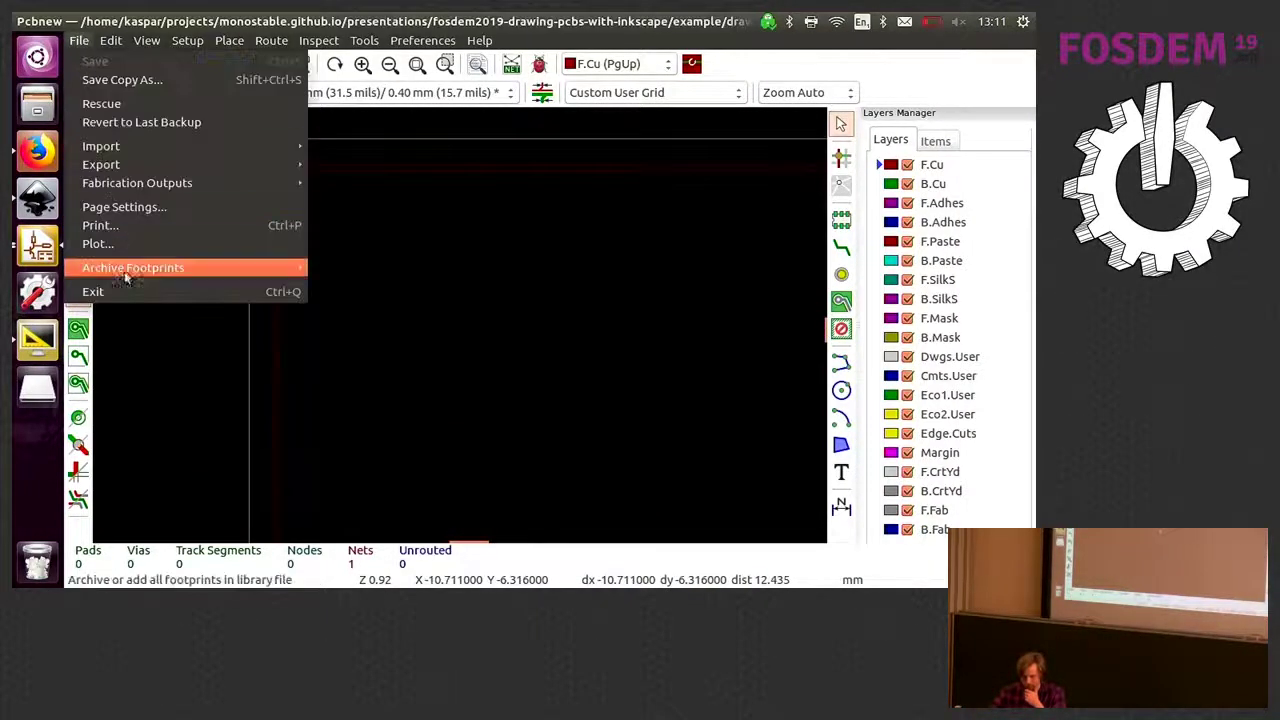
{"action": "left_click", "coordinate": [139, 295]}
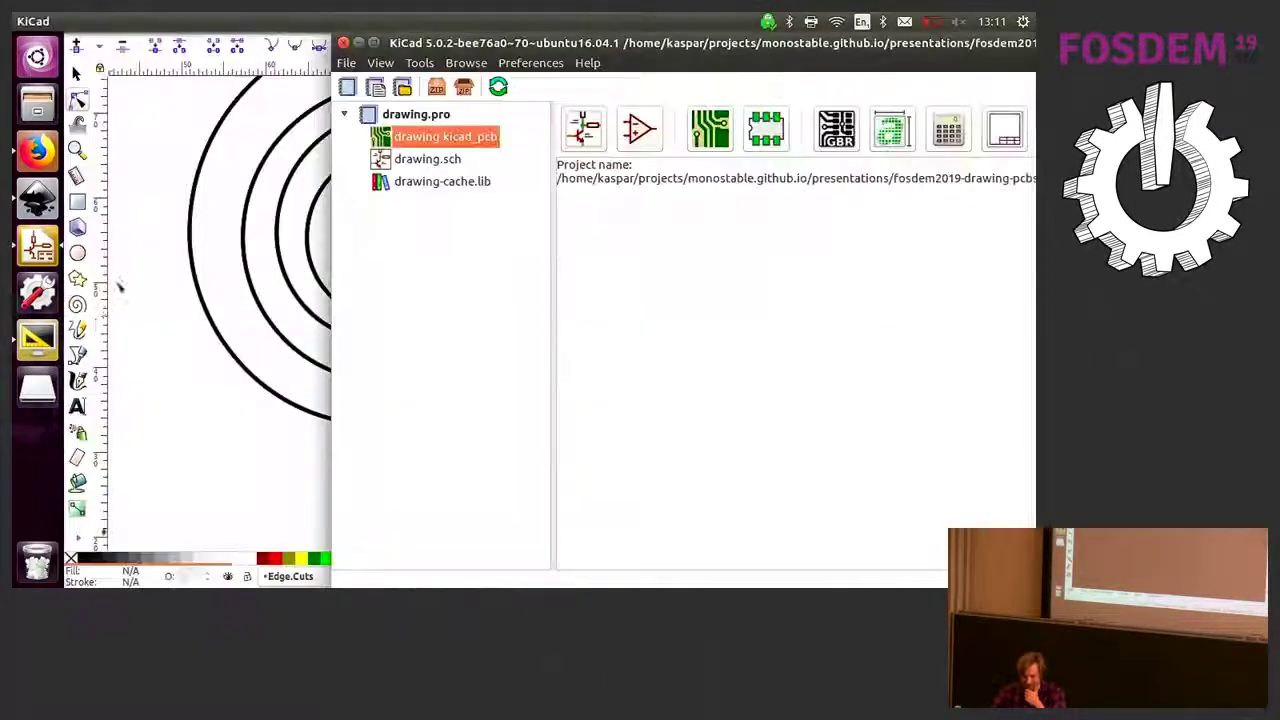
{"action": "left_click", "coordinate": [205, 308]}
{"action": "left_click", "coordinate": [615, 230]}
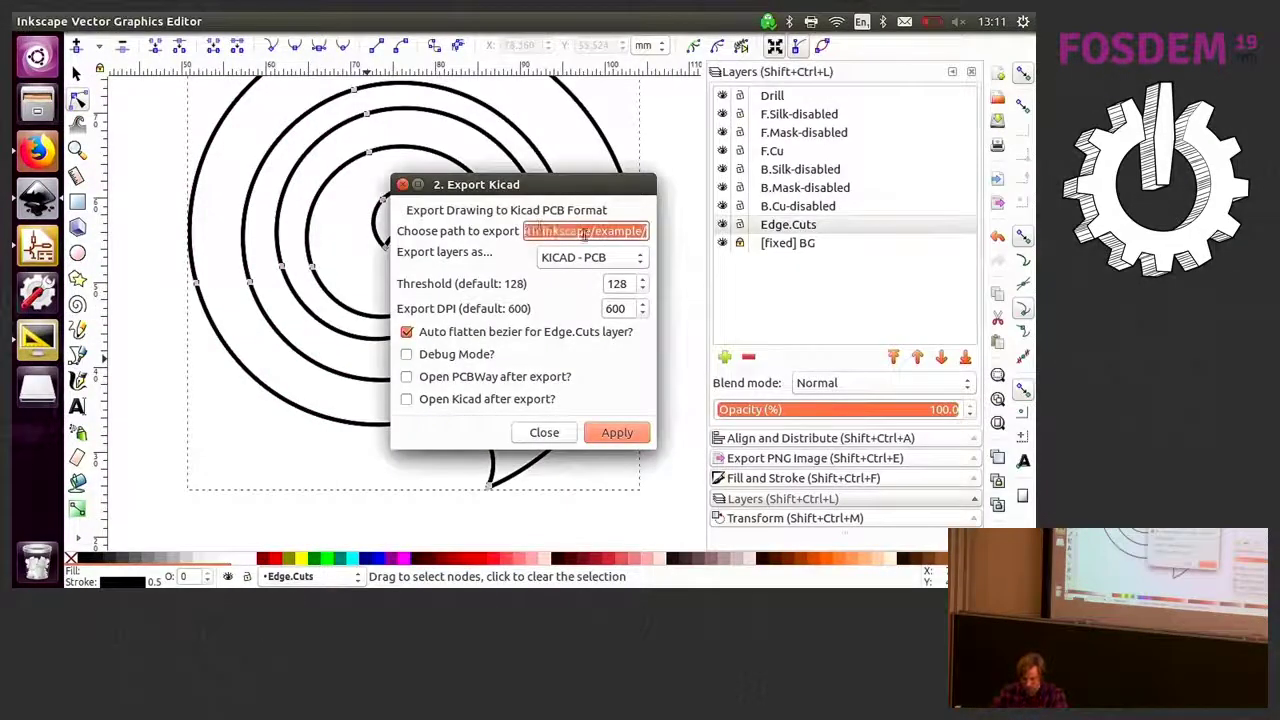
{"action": "left_click", "coordinate": [38, 102]}
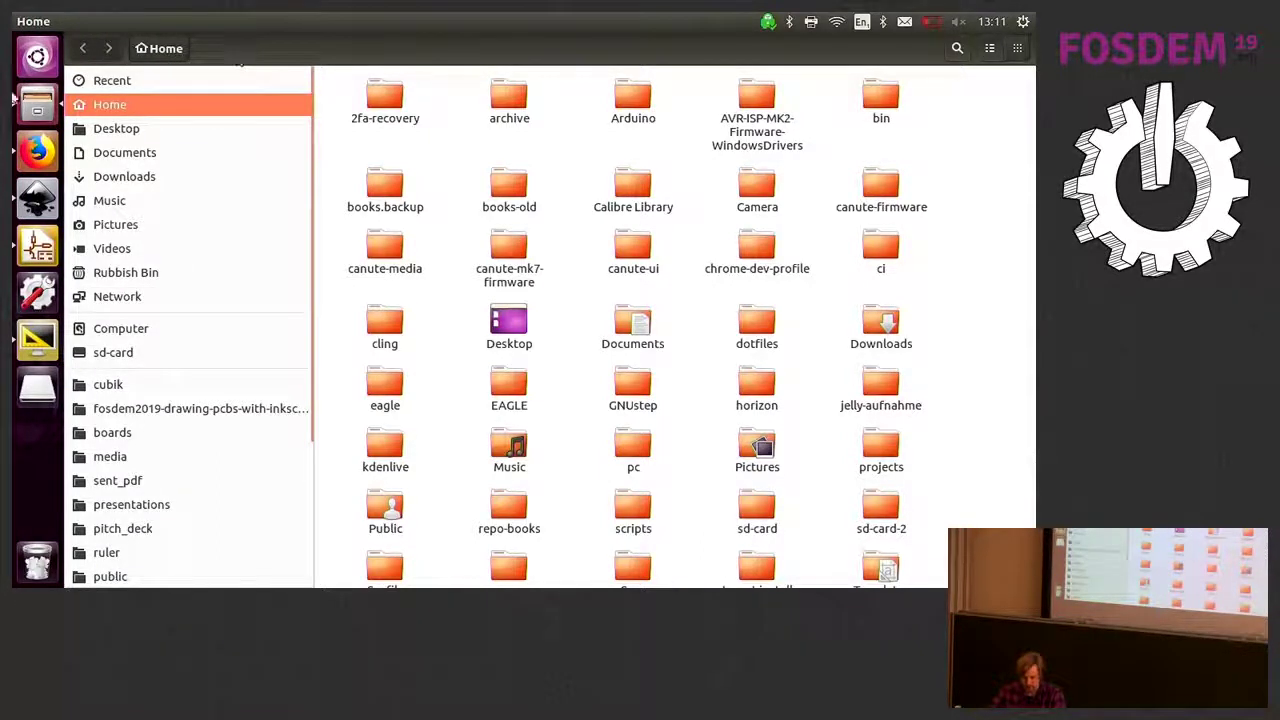
Delete drawing.kicad_pcb from the example folder under the fosdem2019 bookmark
{"action": "left_click", "coordinate": [509, 450]}
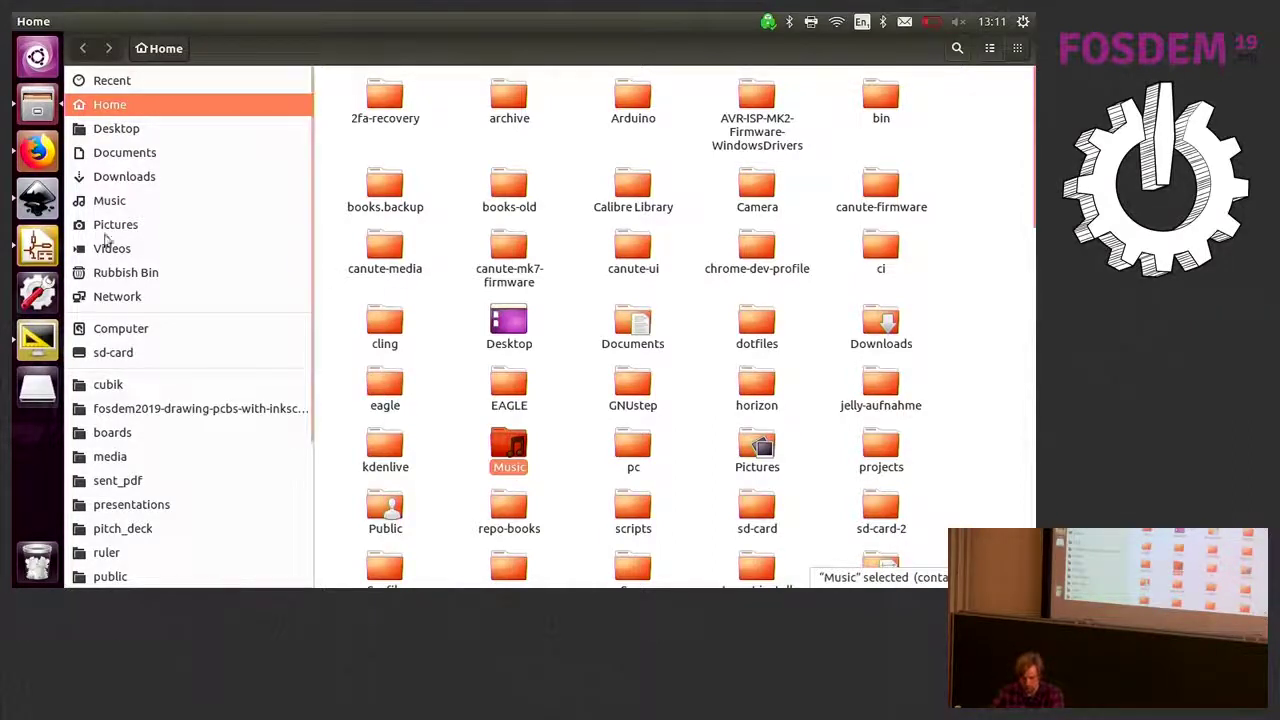
{"action": "left_click", "coordinate": [172, 412]}
{"action": "double_click", "coordinate": [383, 100]}
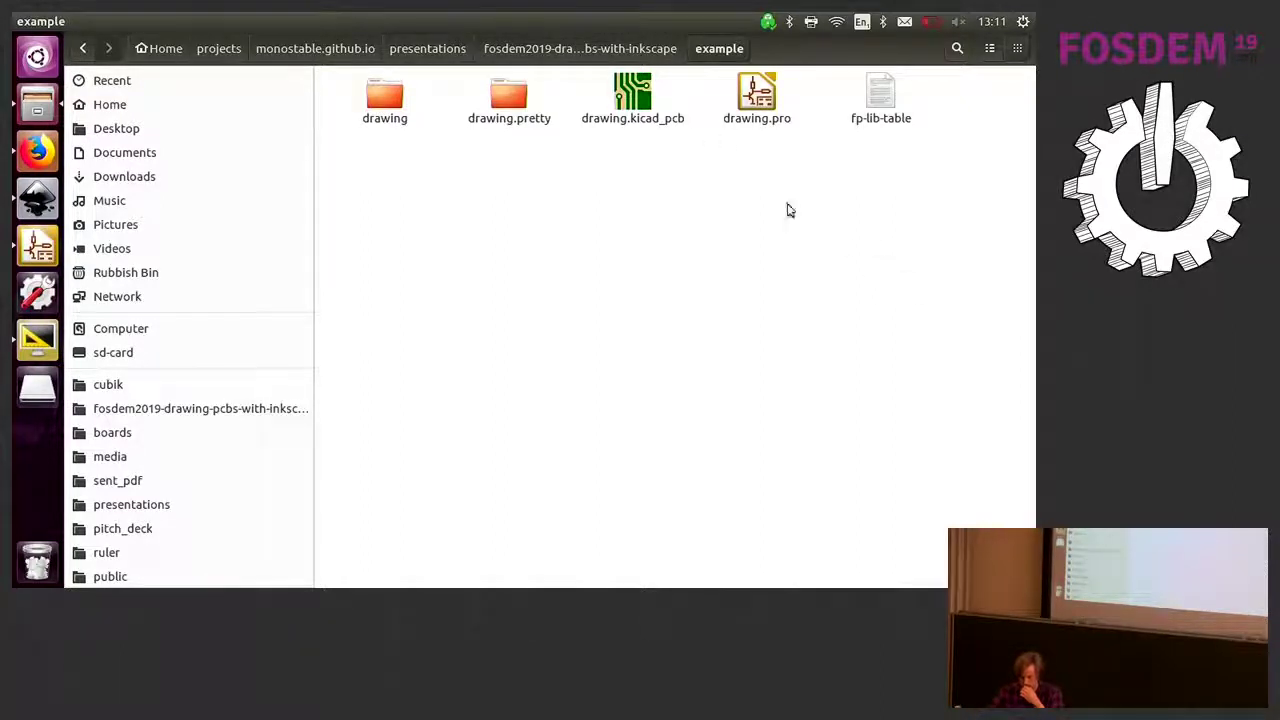
{"action": "mouse_move", "coordinate": [752, 215]}
{"action": "left_mouse_down"}
{"action": "mouse_move", "coordinate": [591, 80]}
{"action": "mouse_move", "coordinate": [663, 137]}
{"action": "left_mouse_up"}
{"action": "mouse_move", "coordinate": [650, 186]}
{"action": "left_mouse_down"}
{"action": "mouse_move", "coordinate": [651, 130]}
{"action": "mouse_move", "coordinate": [627, 90]}
{"action": "left_mouse_up"}
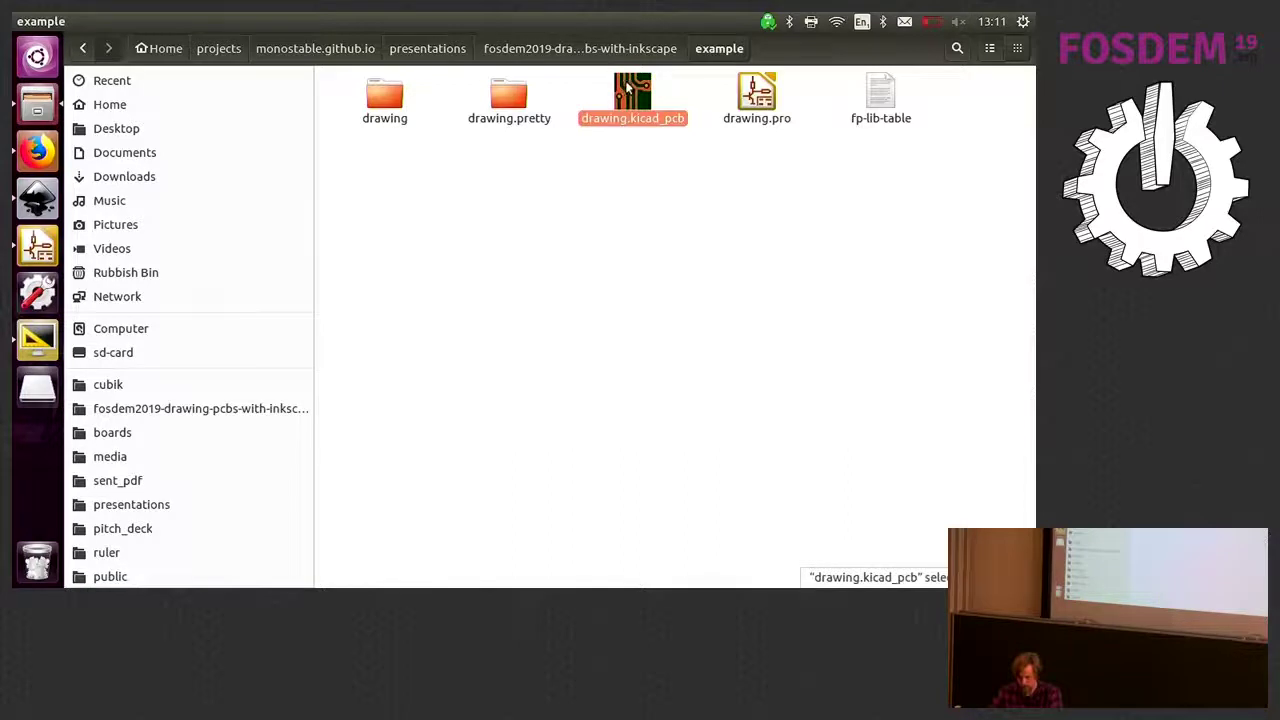
{"action": "key", "text": "Delete"}
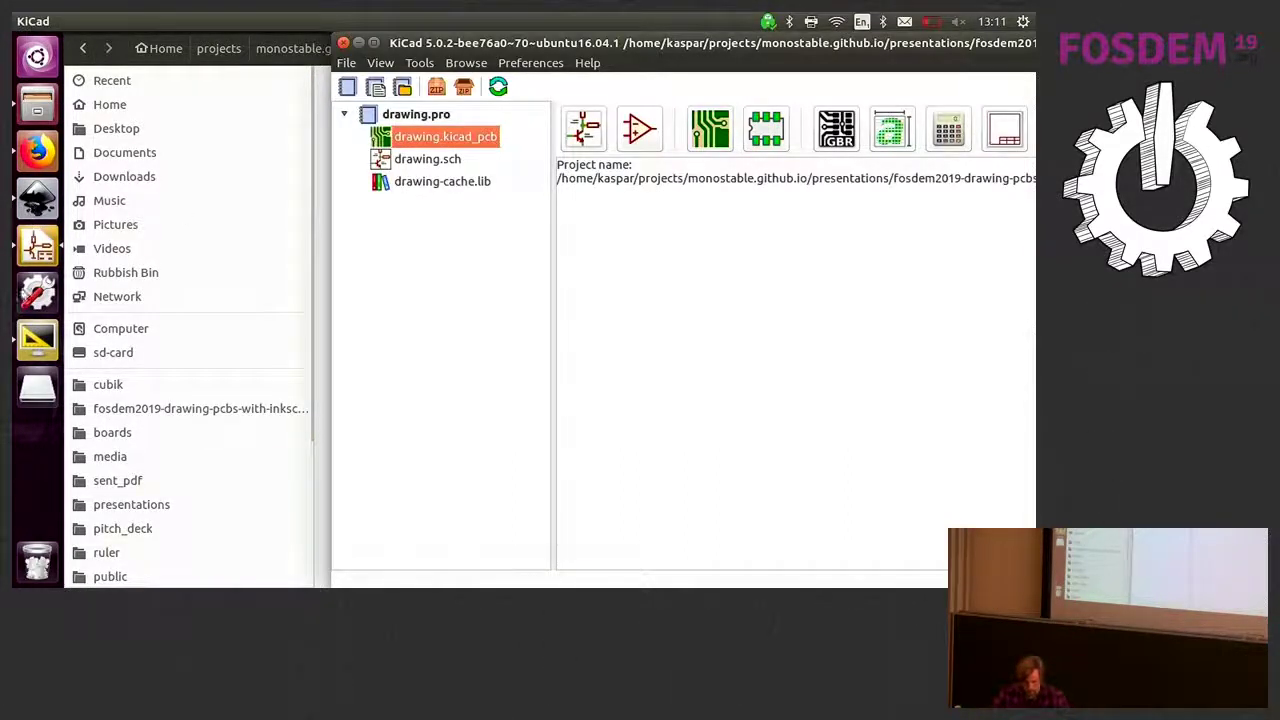
Re-run the Export Kicad dialog as KICAD - PCB into the example folder
{"action": "key", "text": "alt+Tab"}
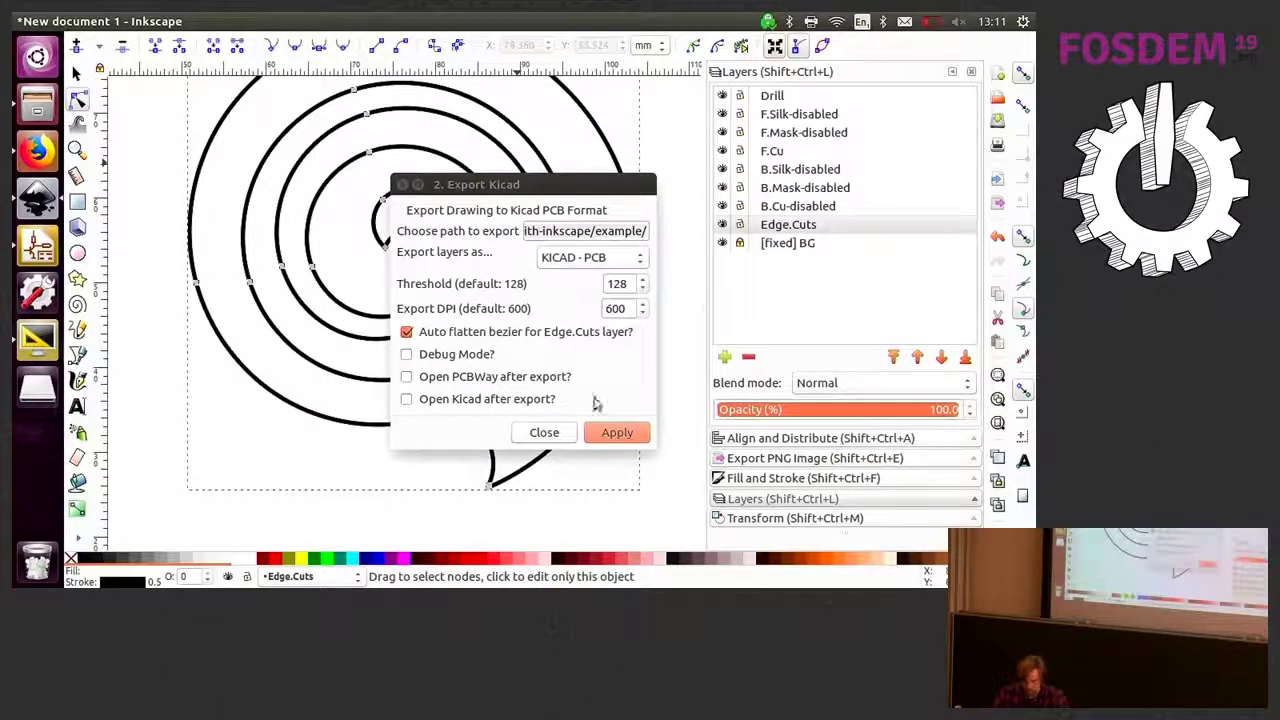
{"action": "left_click", "coordinate": [613, 435]}
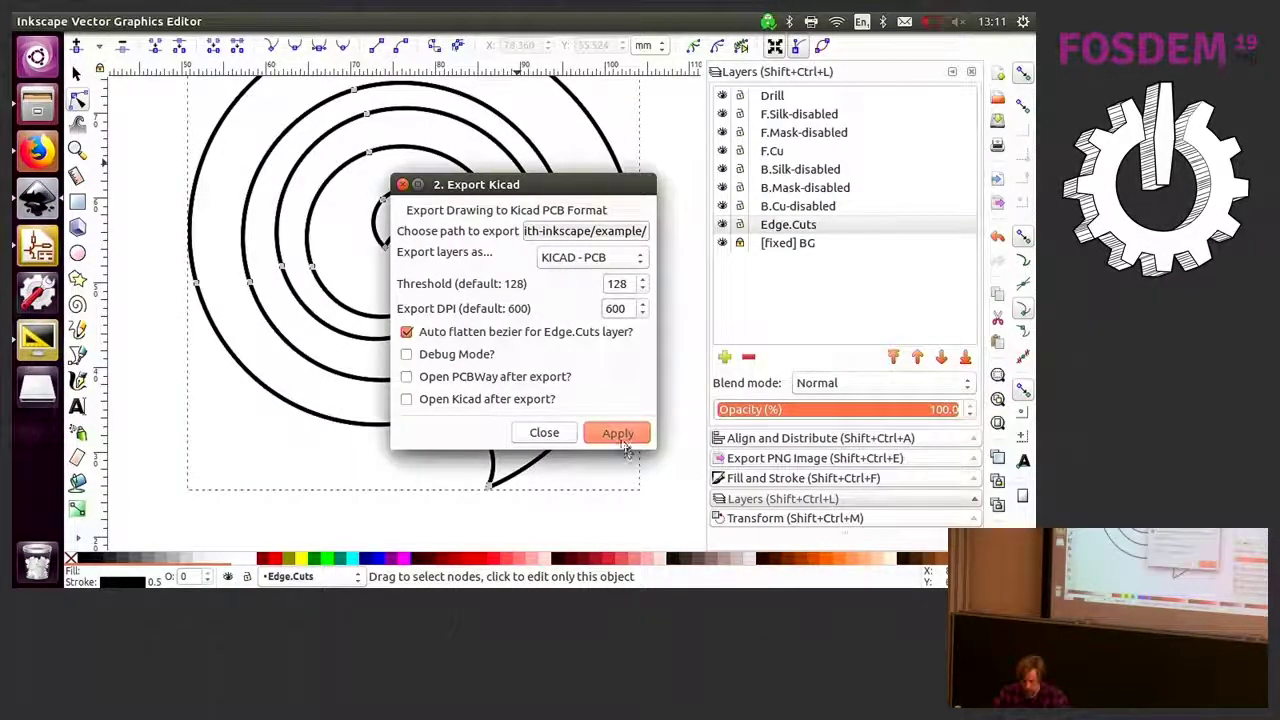
{"action": "left_click", "coordinate": [621, 439]}
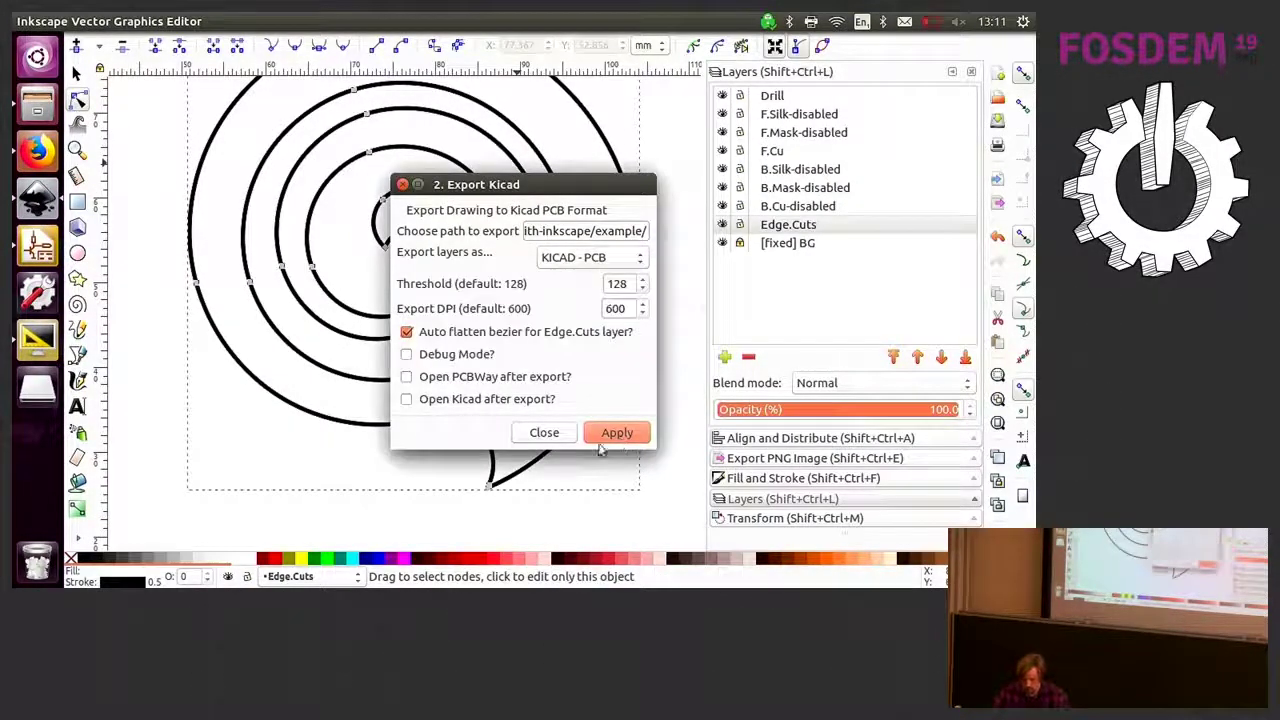
Open the re-exported drawing.kicad_pcb in Pcbnew, zoom the board, then return to Inkscape
{"action": "left_click", "coordinate": [36, 240]}
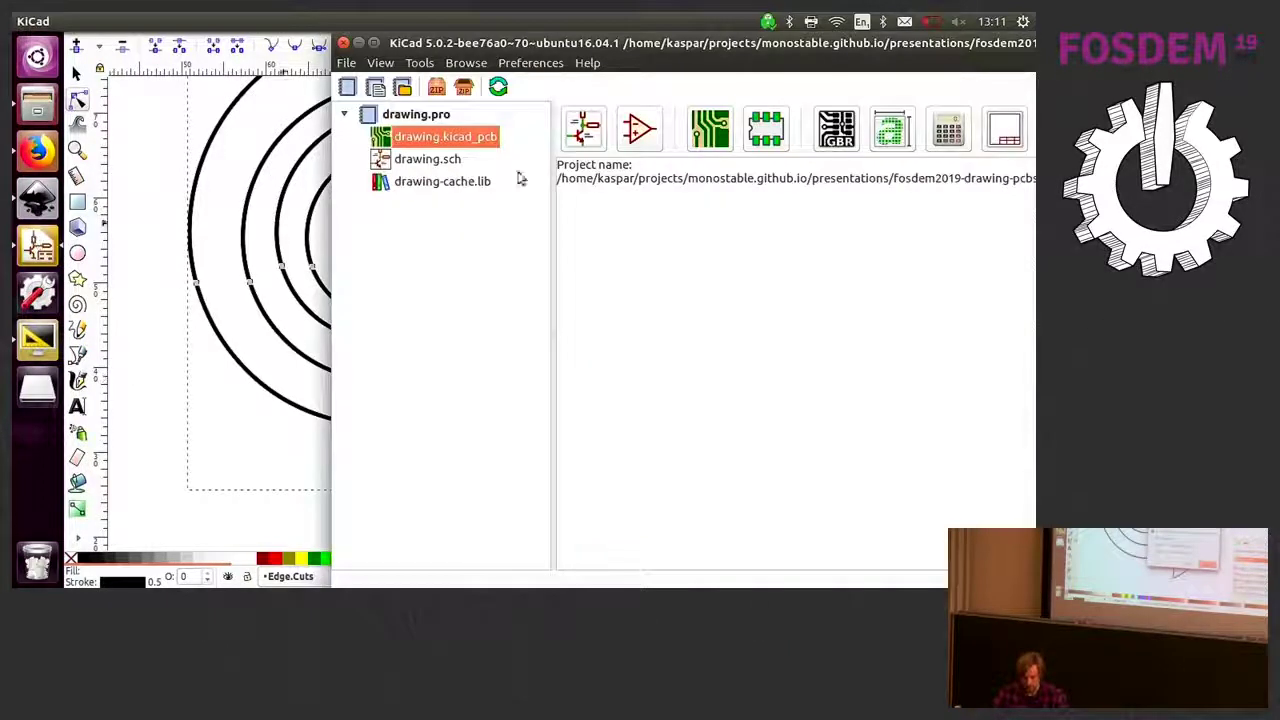
{"action": "double_click", "coordinate": [477, 136]}
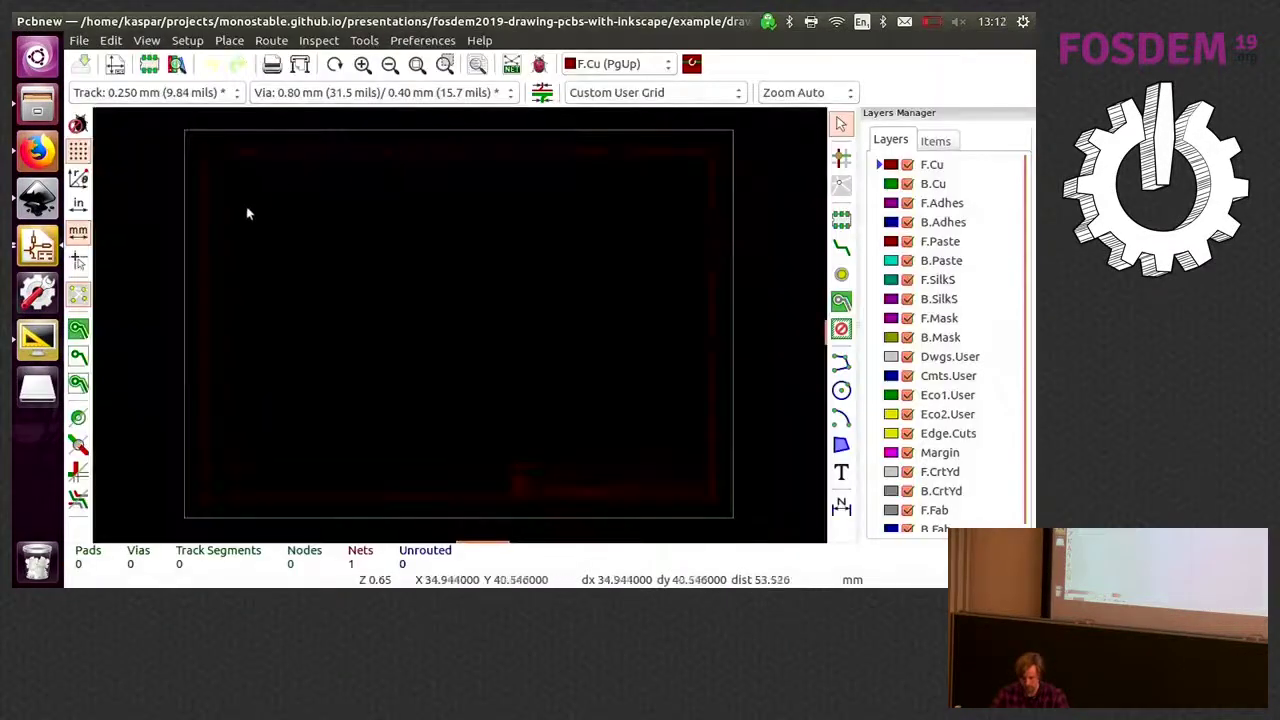
{"action": "scroll", "coordinate": [248, 213], "scroll_direction": "down", "scroll_amount": 3}
{"action": "scroll", "coordinate": [451, 331], "scroll_direction": "up", "scroll_amount": 2}
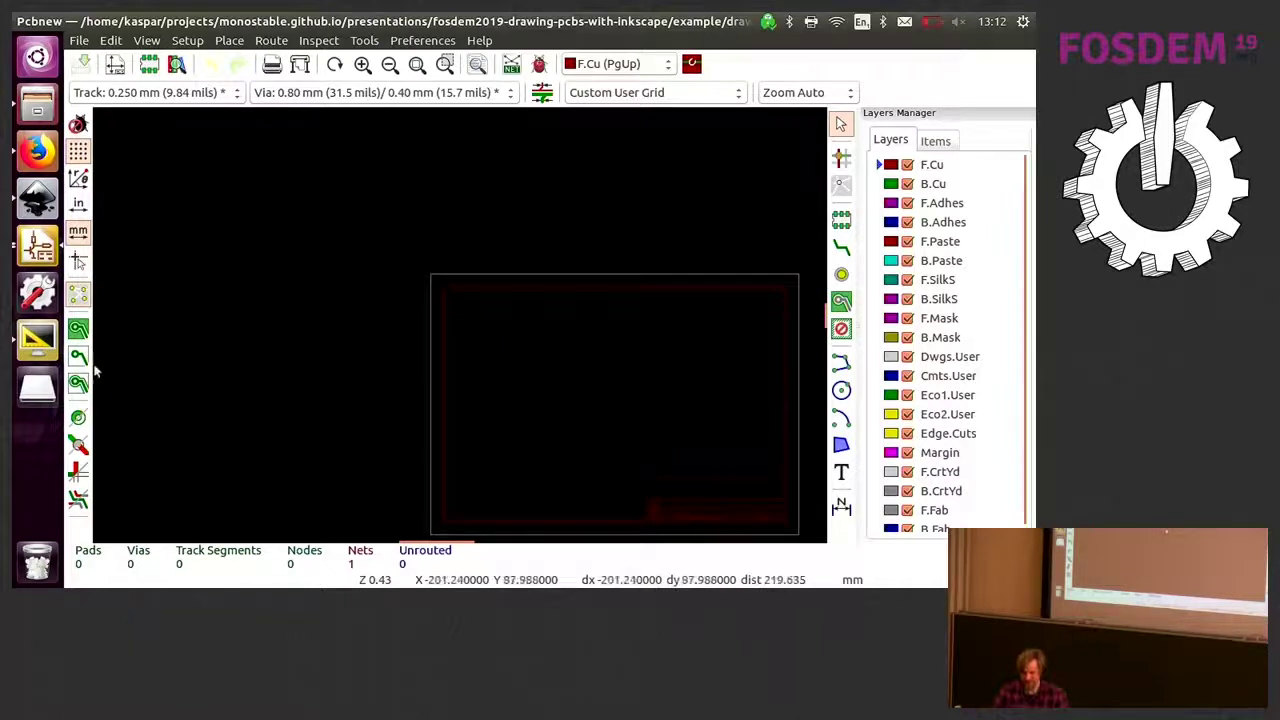
{"action": "left_click", "coordinate": [37, 197]}
Close the export dialog, select all the spiral's nodes, and glance at the KiCad board editor
{"action": "left_click", "coordinate": [543, 431]}
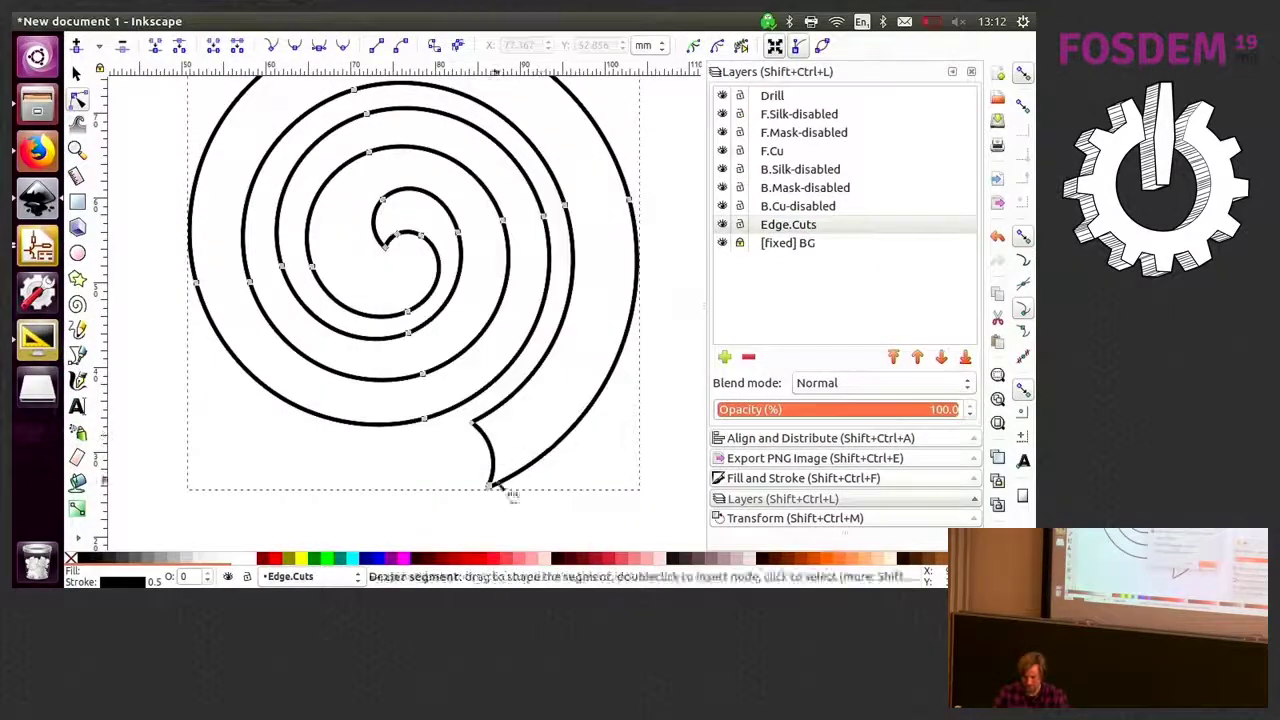
{"action": "scroll", "coordinate": [457, 434], "scroll_direction": "down", "scroll_amount": 3}
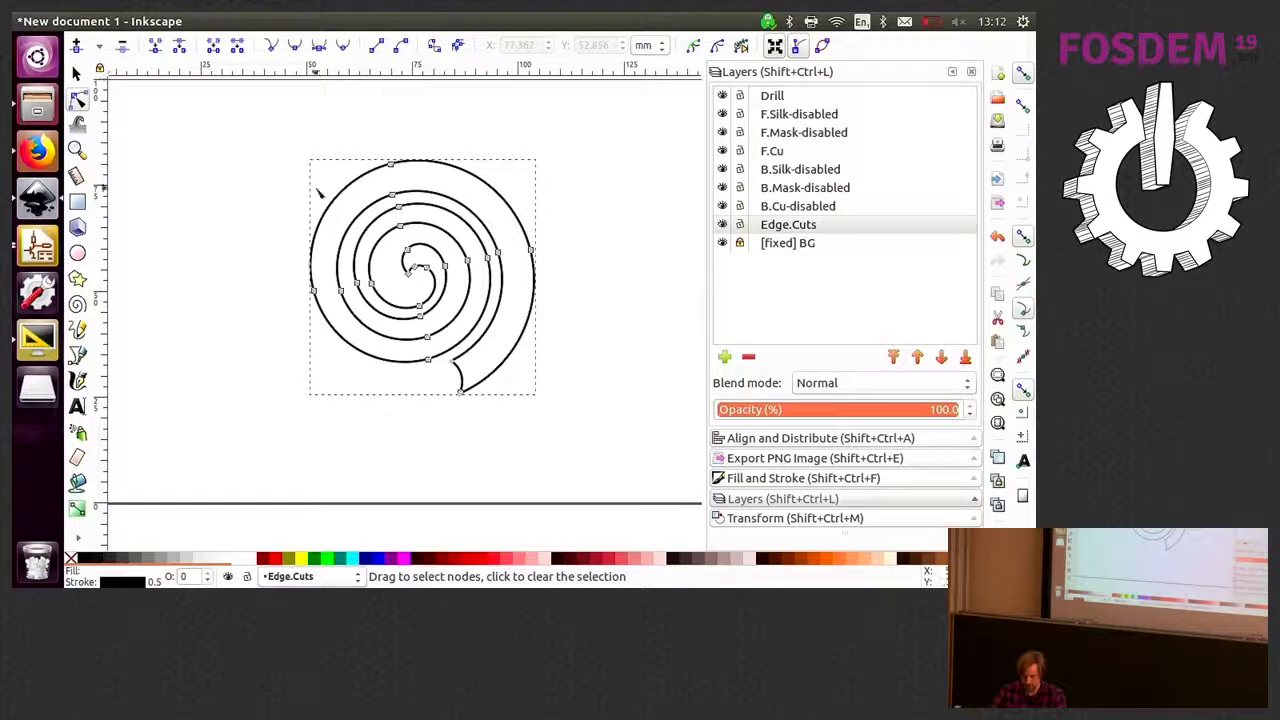
{"action": "left_click_drag", "start_coordinate": [220, 86], "coordinate": [630, 460]}
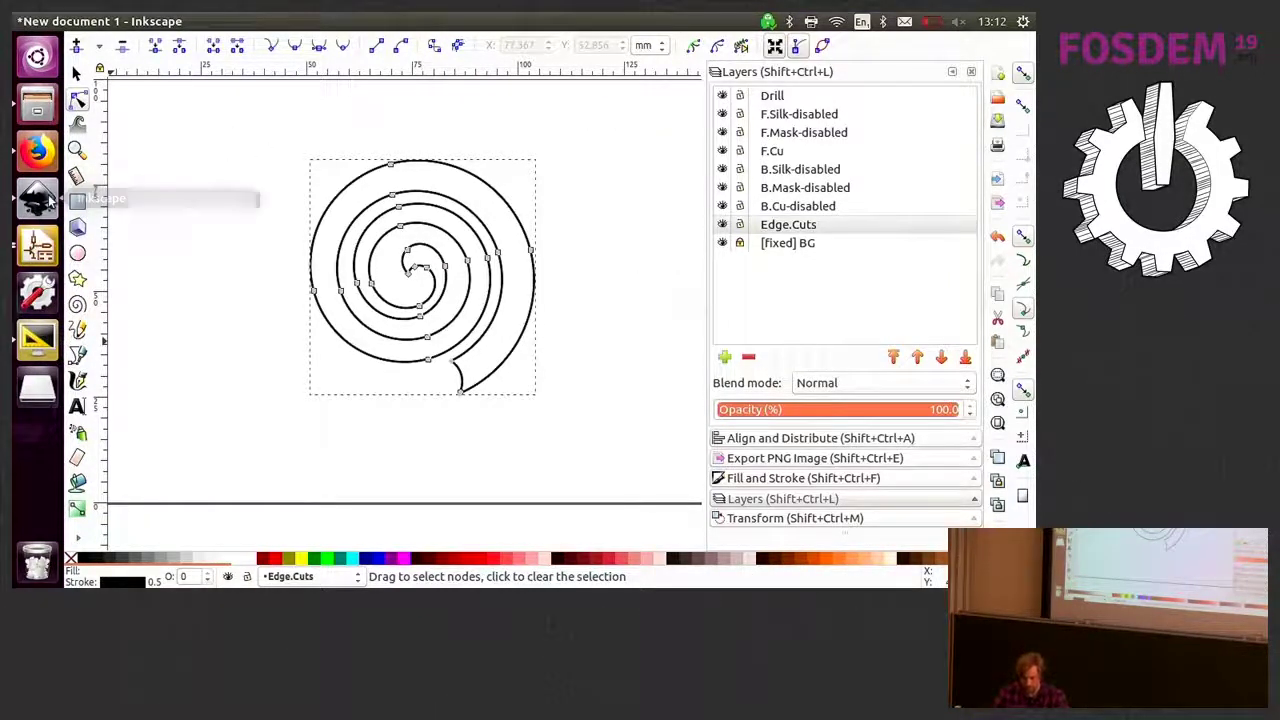
{"action": "left_click", "coordinate": [38, 245]}
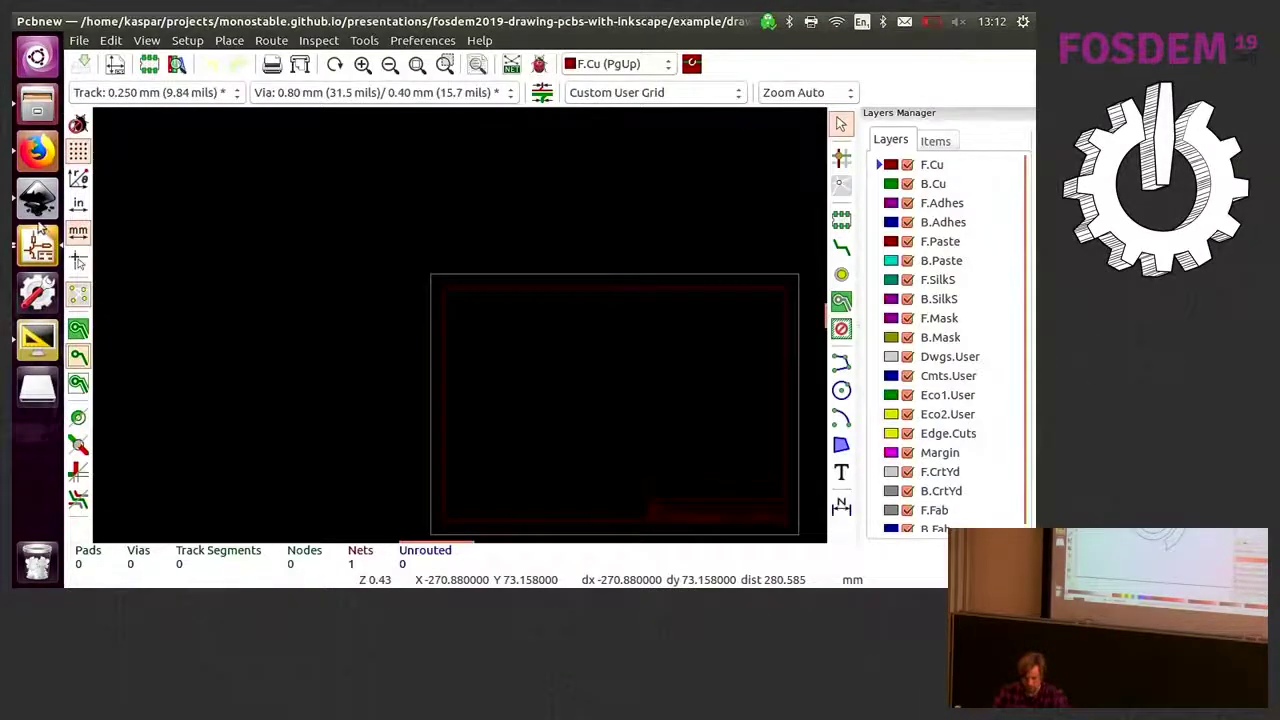
{"action": "left_click", "coordinate": [40, 205]}
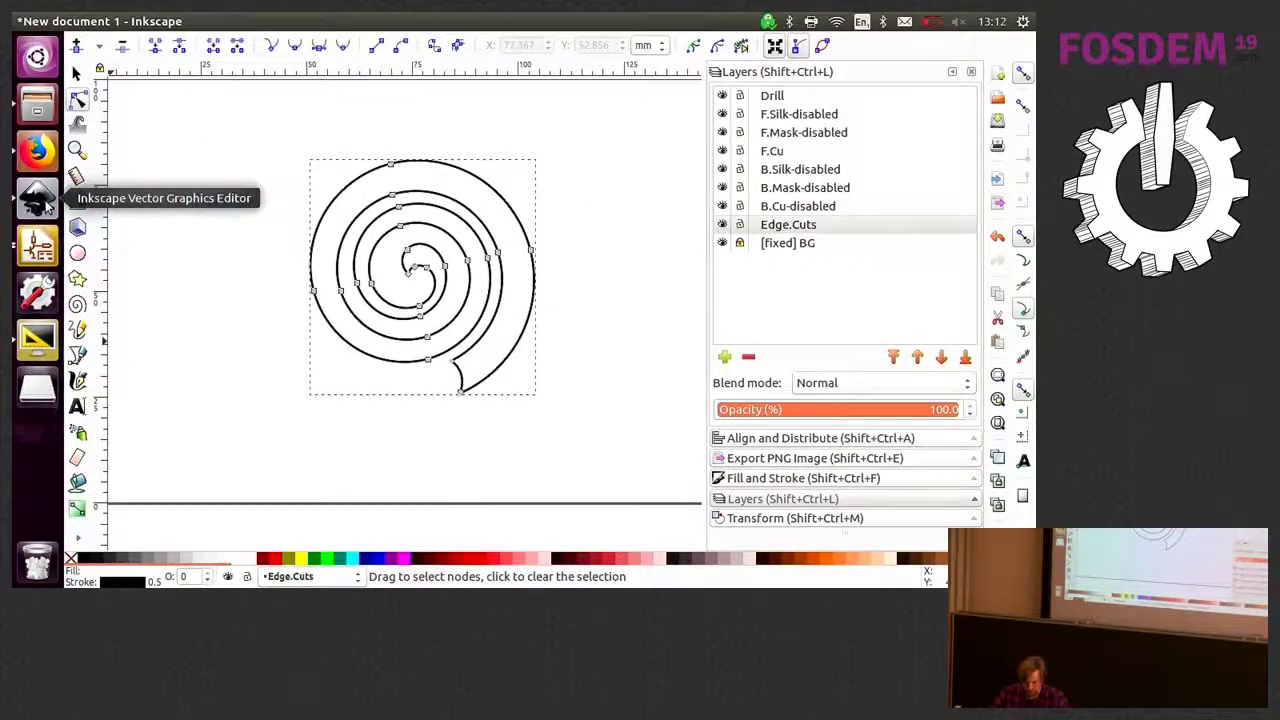
Run Svg2Shenzhen's 2. Export Kicad... to the example folder, check the path, then close it
{"action": "left_click", "coordinate": [394, 21]}
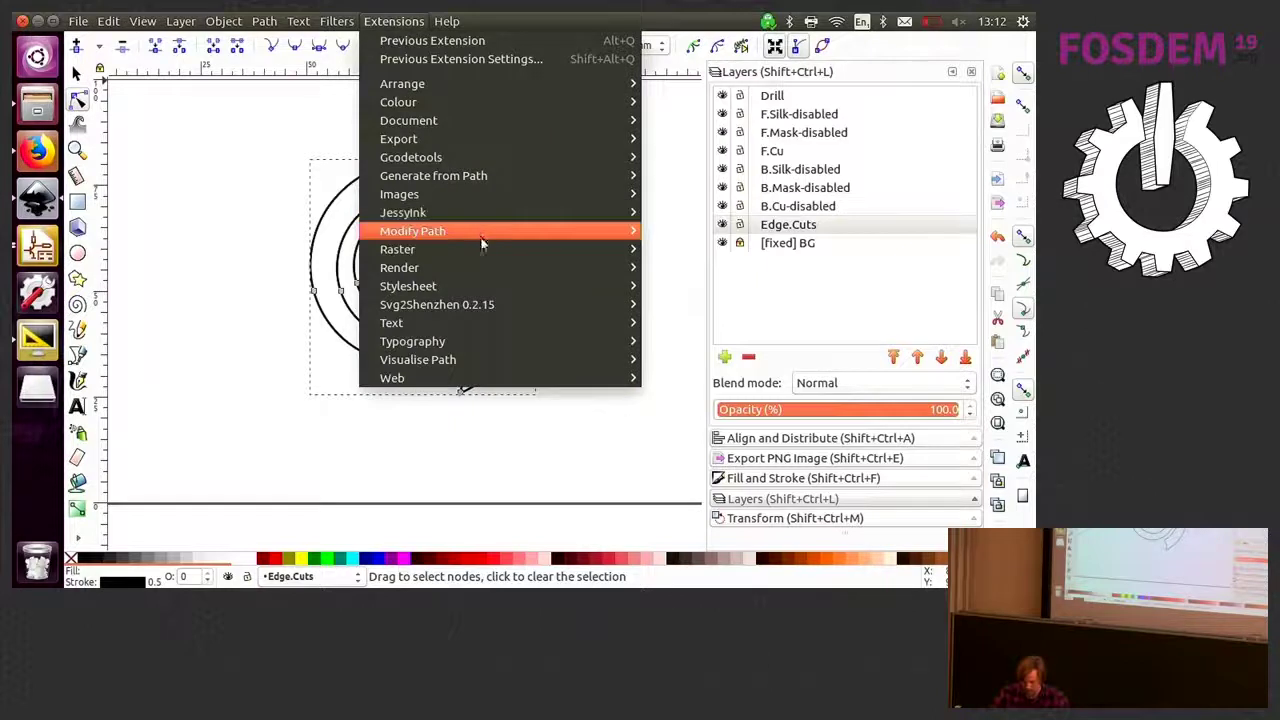
{"action": "mouse_move", "coordinate": [600, 304]}
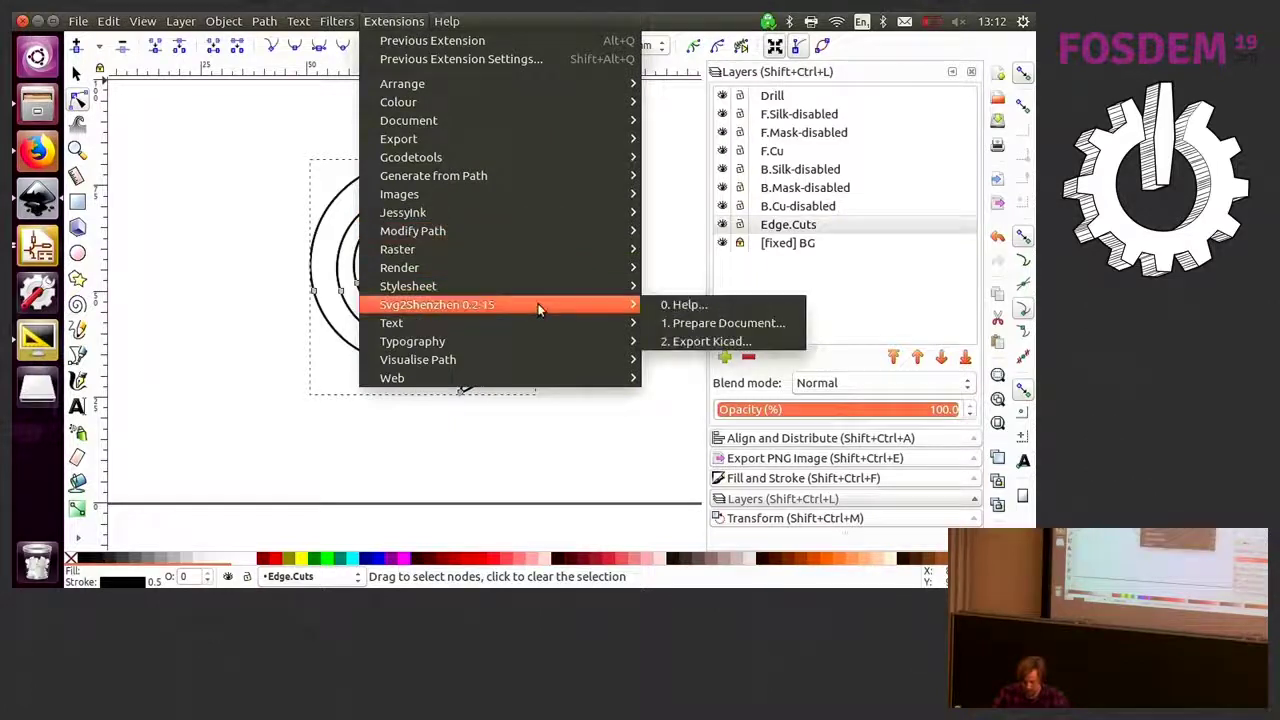
{"action": "left_click", "coordinate": [706, 342]}
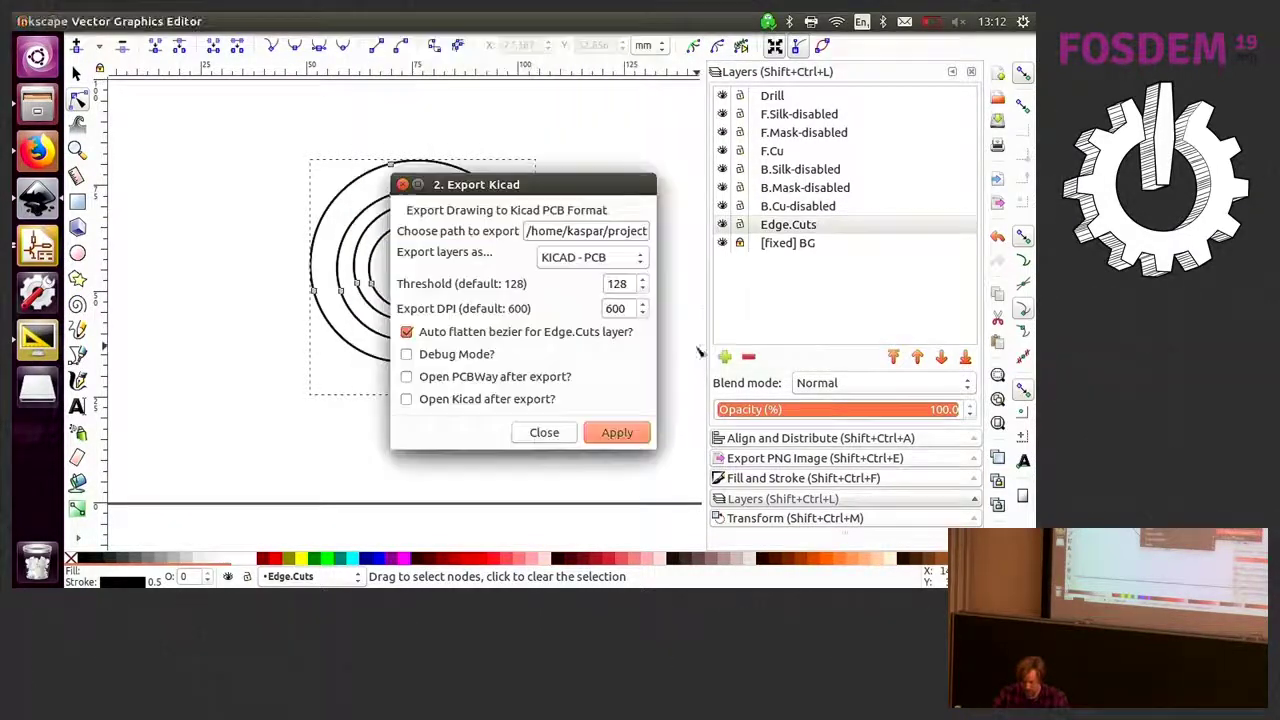
{"action": "left_click", "coordinate": [613, 432]}
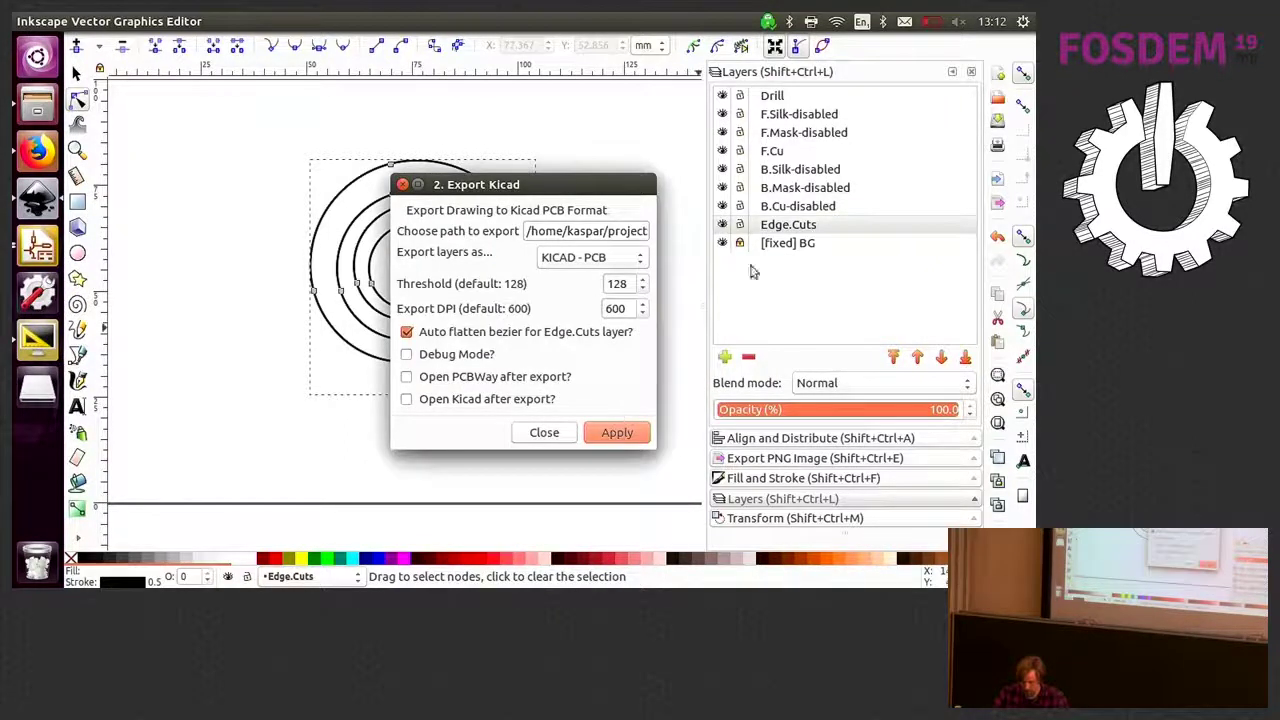
{"action": "left_click_drag", "start_coordinate": [610, 232], "coordinate": [655, 238]}
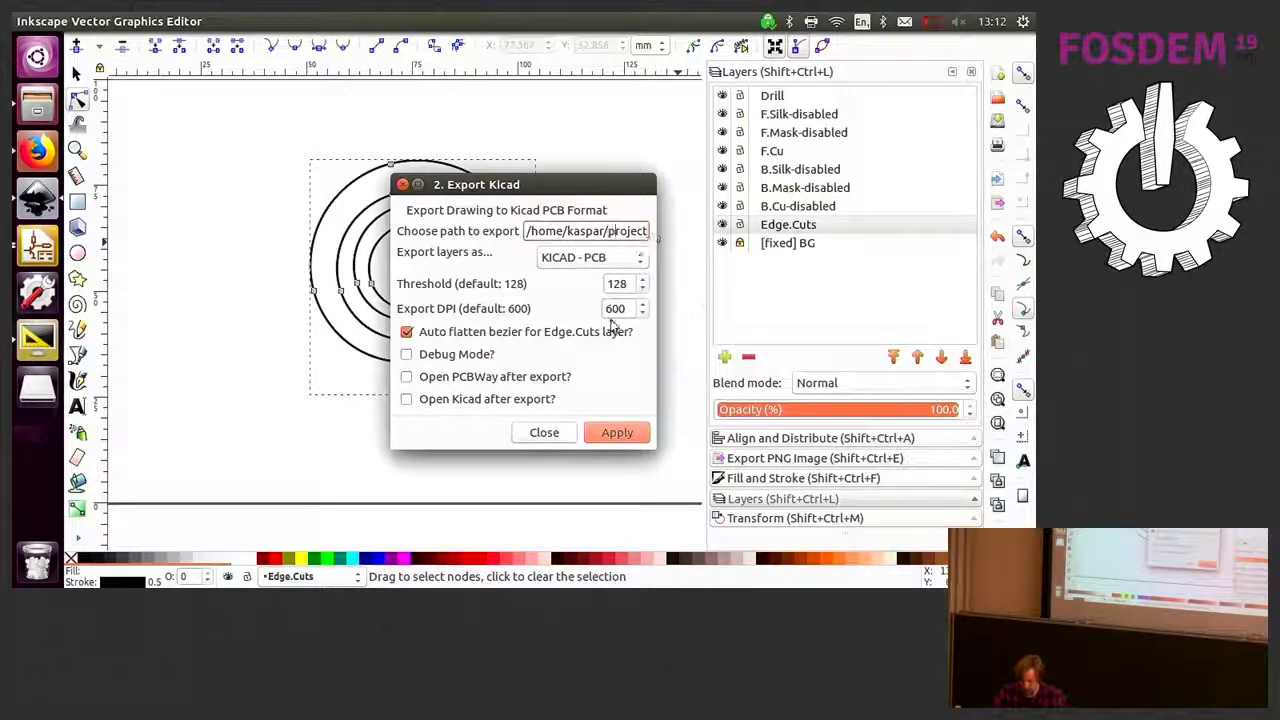
{"action": "key", "text": "Right"}
{"action": "key", "text": "Right"}
{"action": "key", "text": "Right"}
{"action": "key", "text": "Right"}
{"action": "key", "text": "Right"}
{"action": "key", "text": "Right"}
{"action": "key", "text": "Right"}
{"action": "key", "text": "Right"}
{"action": "key", "text": "Right"}
{"action": "key", "text": "Right"}
{"action": "key", "text": "Right"}
{"action": "key", "text": "Right"}
{"action": "key", "text": "Right"}
{"action": "key", "text": "Right"}
{"action": "key", "text": "Right"}
{"action": "key", "text": "Right"}
{"action": "key", "text": "Right"}
{"action": "key", "text": "Right"}
{"action": "key", "text": "Right"}
{"action": "key", "text": "Right"}
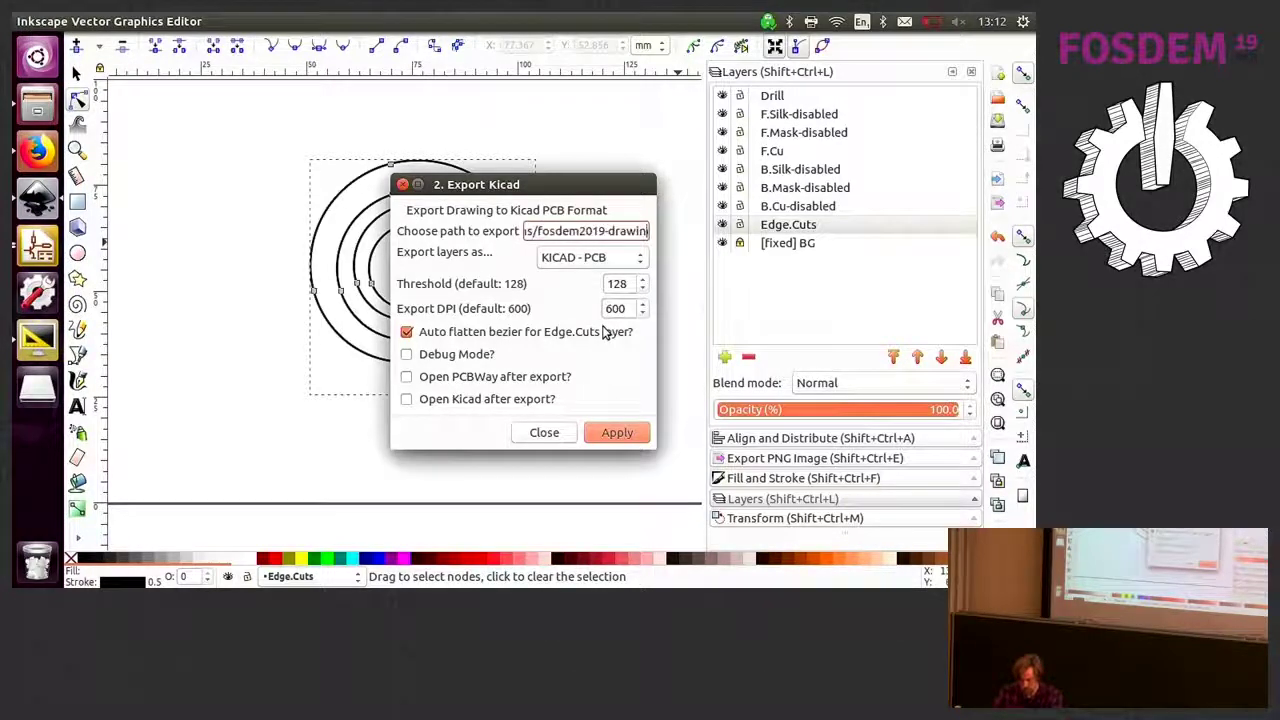
{"action": "key", "text": "Right"}
{"action": "key", "text": "Right"}
{"action": "key", "text": "Right"}
{"action": "key", "text": "Right"}
{"action": "key", "text": "Right"}
{"action": "key", "text": "Right"}
{"action": "key", "text": "Right"}
{"action": "key", "text": "Right"}
{"action": "key", "text": "Right"}
{"action": "key", "text": "Right"}
{"action": "key", "text": "Right"}
{"action": "key", "text": "Right"}
{"action": "key", "text": "Right"}
{"action": "key", "text": "Right"}
{"action": "key", "text": "Right"}
{"action": "key", "text": "Right"}
{"action": "key", "text": "Right"}
{"action": "key", "text": "Right"}
{"action": "key", "text": "Right"}
{"action": "key", "text": "Right"}
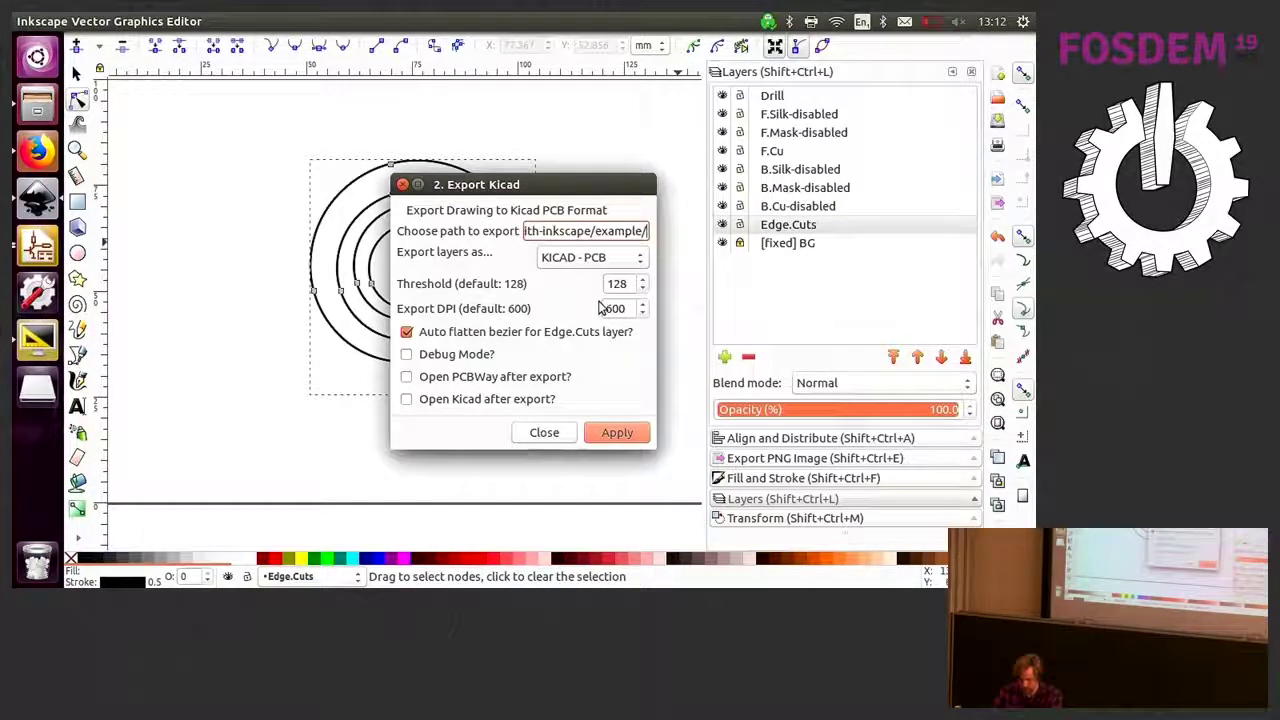
{"action": "left_click", "coordinate": [541, 433]}
{"action": "left_click", "coordinate": [249, 143]}
Combine the spiral's arcs into a single path with Path > Combine
{"action": "left_click_drag", "start_coordinate": [243, 129], "coordinate": [629, 477]}
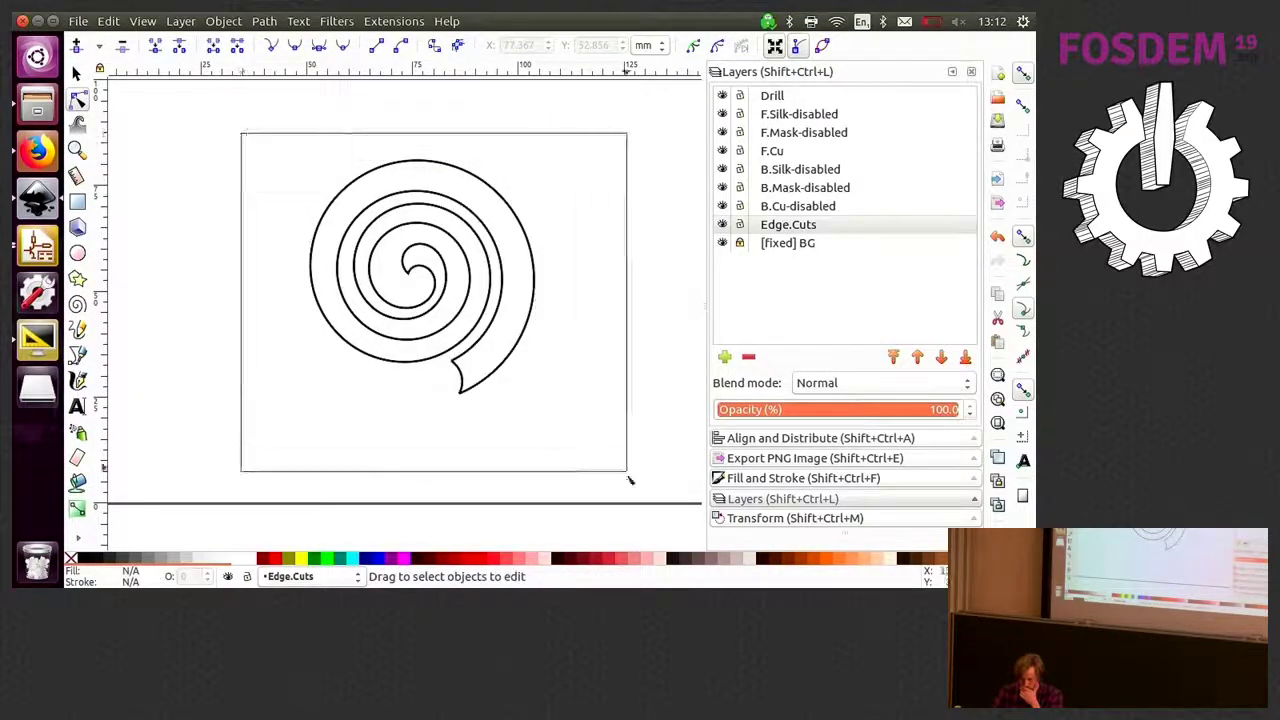
{"action": "left_click", "coordinate": [238, 21]}
{"action": "mouse_move", "coordinate": [263, 24]}
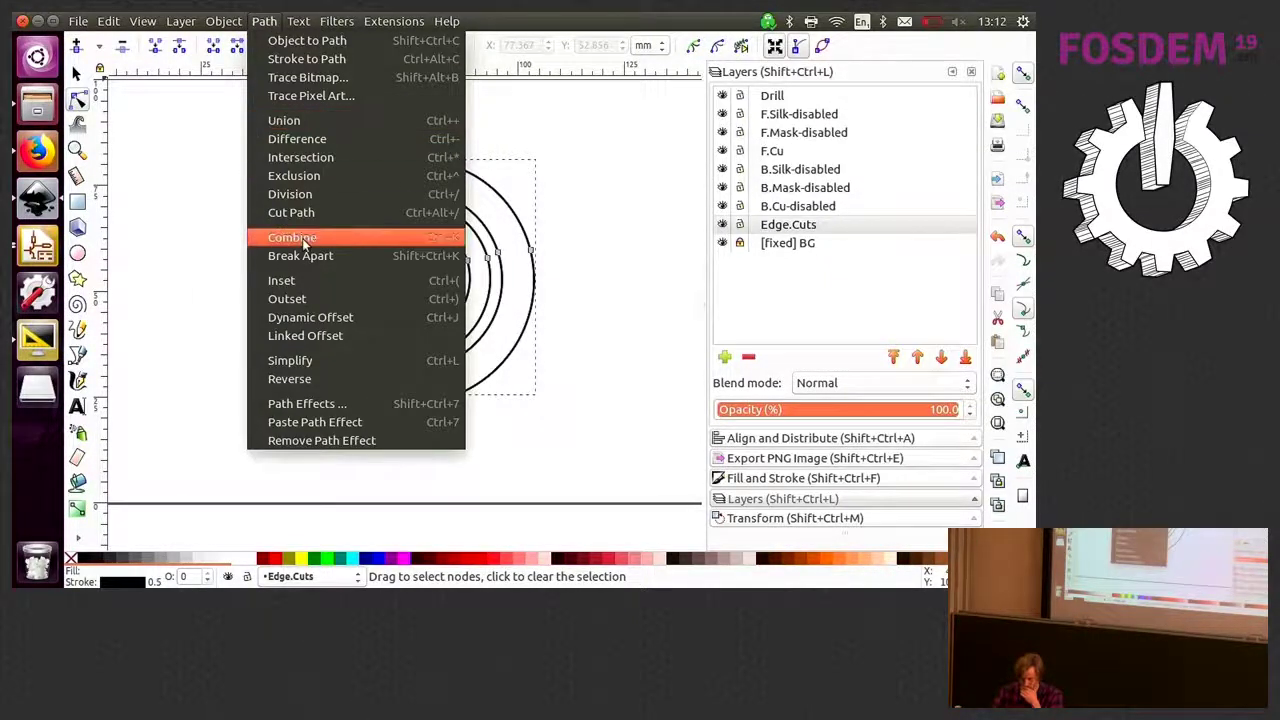
{"action": "left_click", "coordinate": [302, 240]}
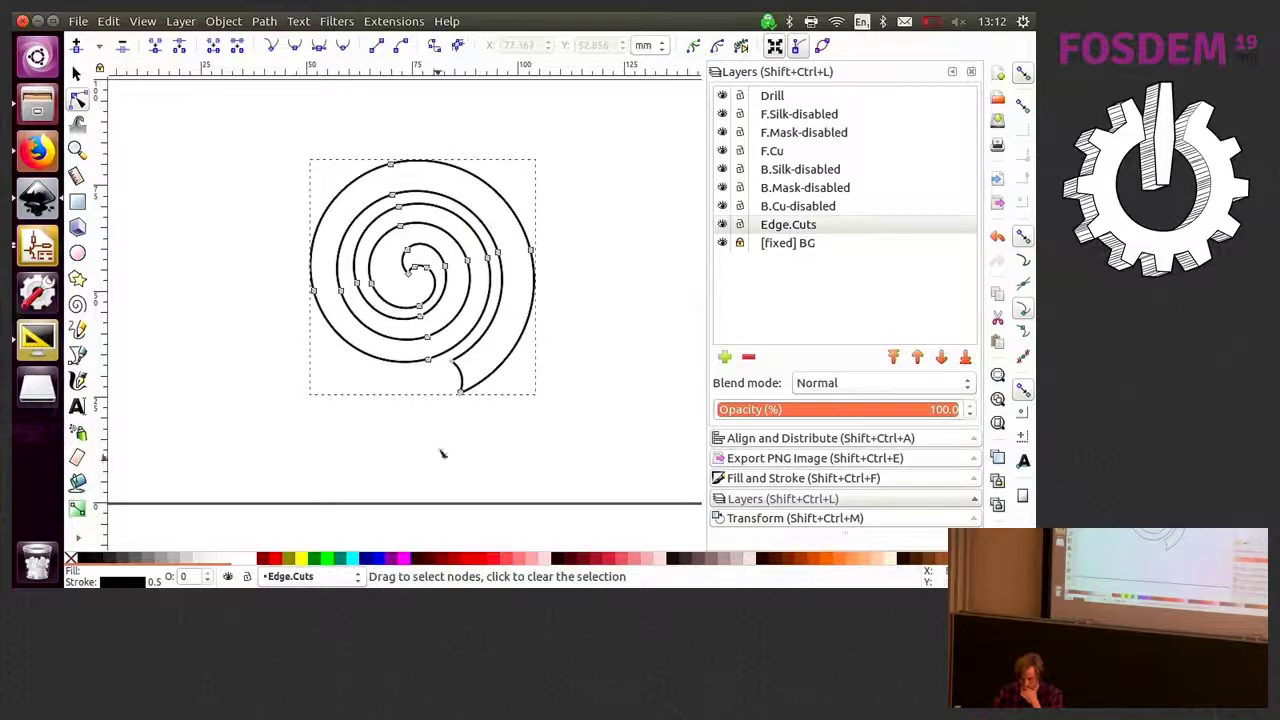
Nudge the corner node at the spiral's tail and pull out its curve handle
{"action": "scroll", "coordinate": [445, 340], "scroll_direction": "up", "scroll_amount": 5}
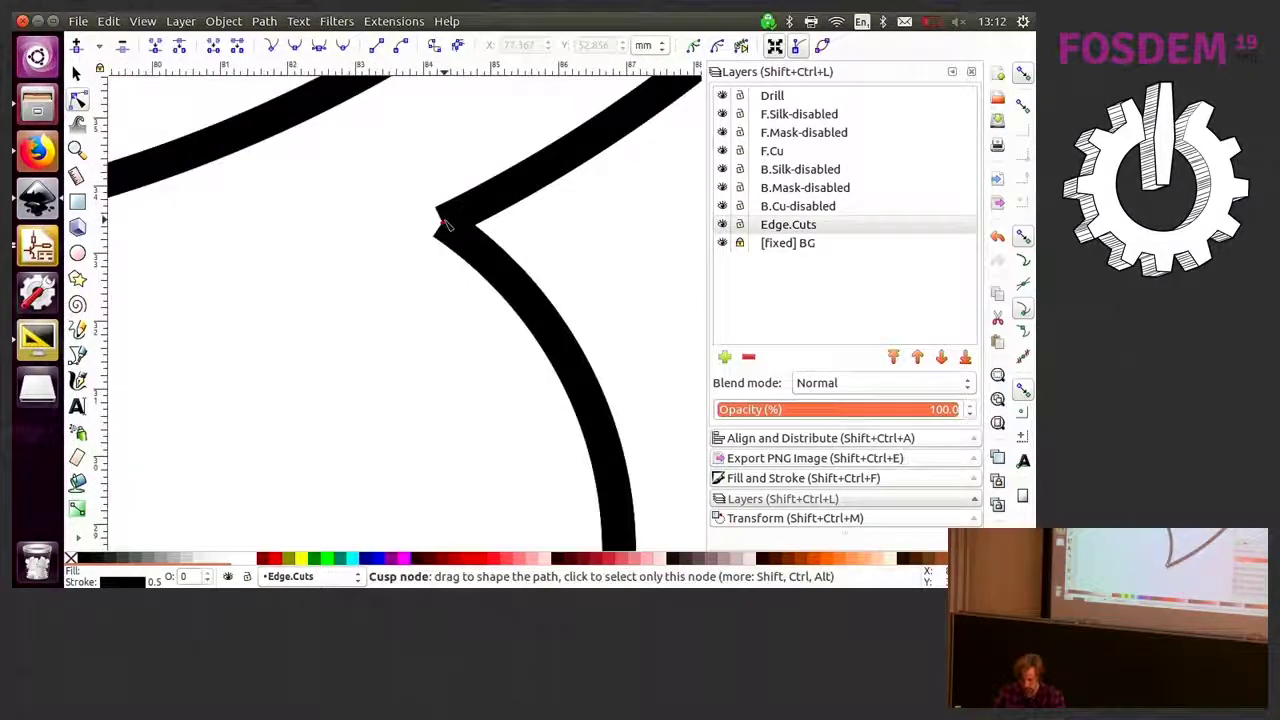
{"action": "left_click_drag", "start_coordinate": [443, 224], "coordinate": [443, 228]}
{"action": "left_click", "coordinate": [461, 255]}
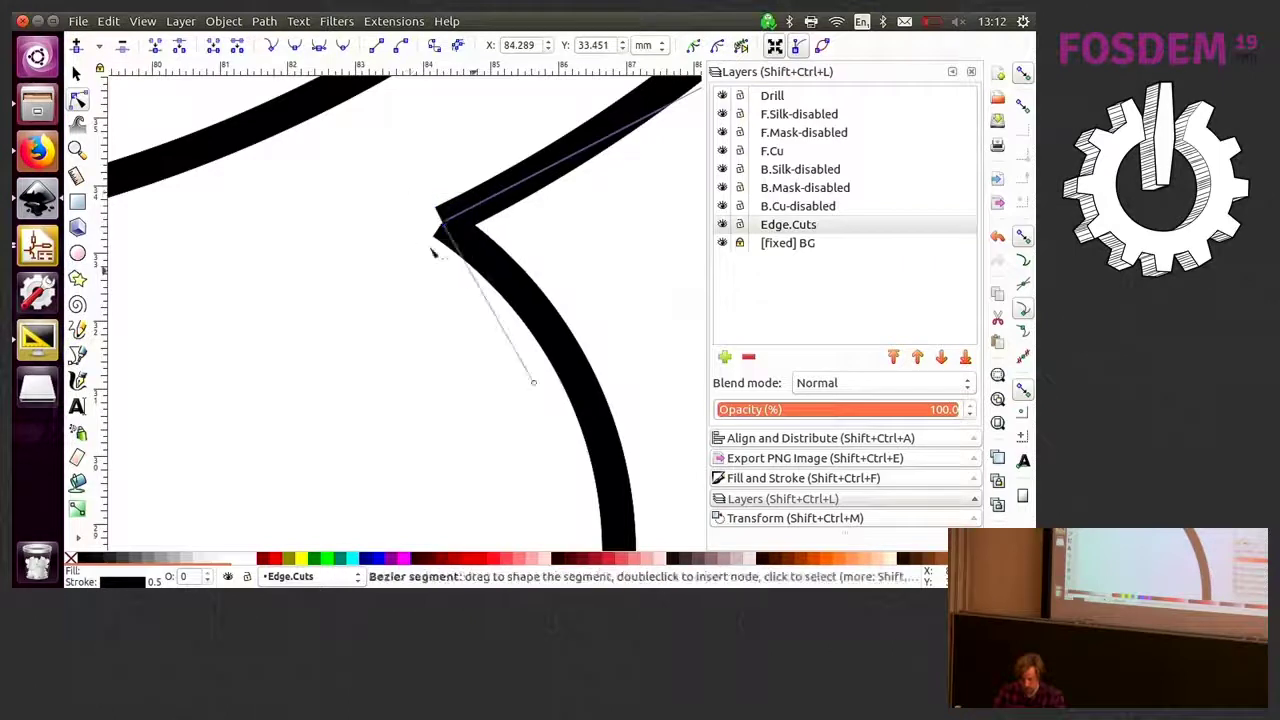
Apply Path > Difference to the spiral and make F.Cu the active layer
{"action": "left_click", "coordinate": [262, 21]}
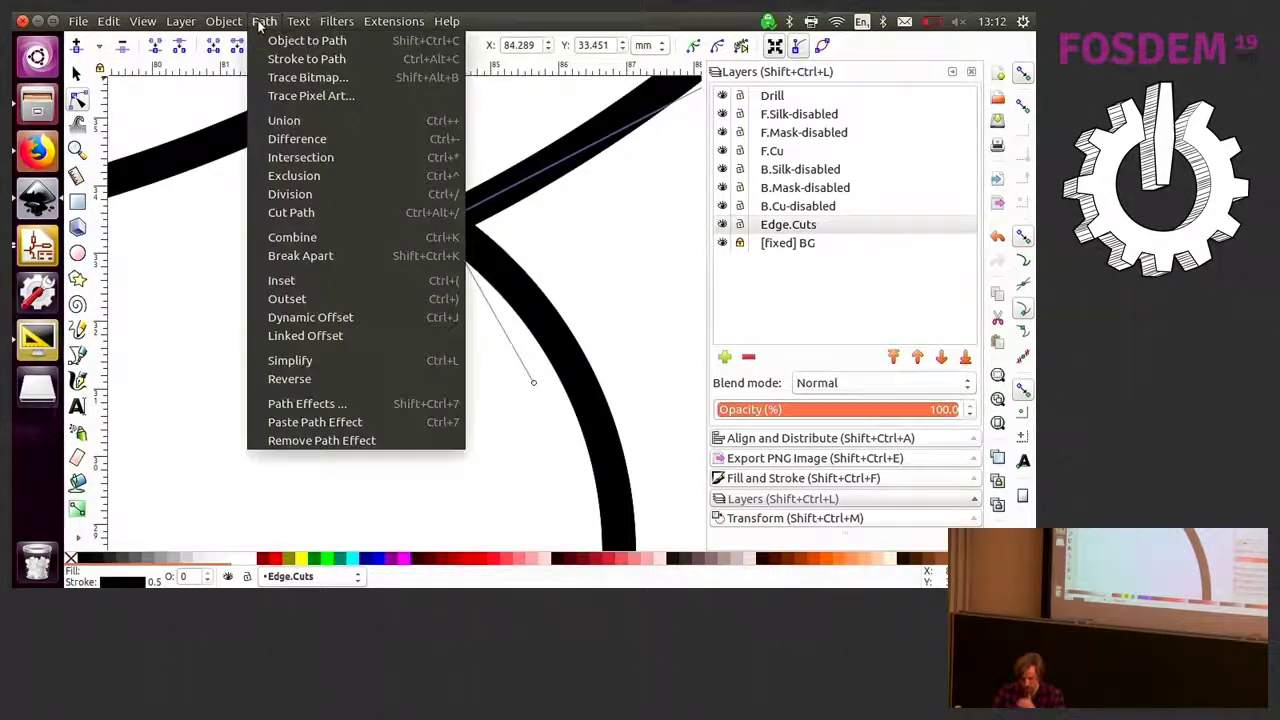
{"action": "left_click", "coordinate": [303, 140]}
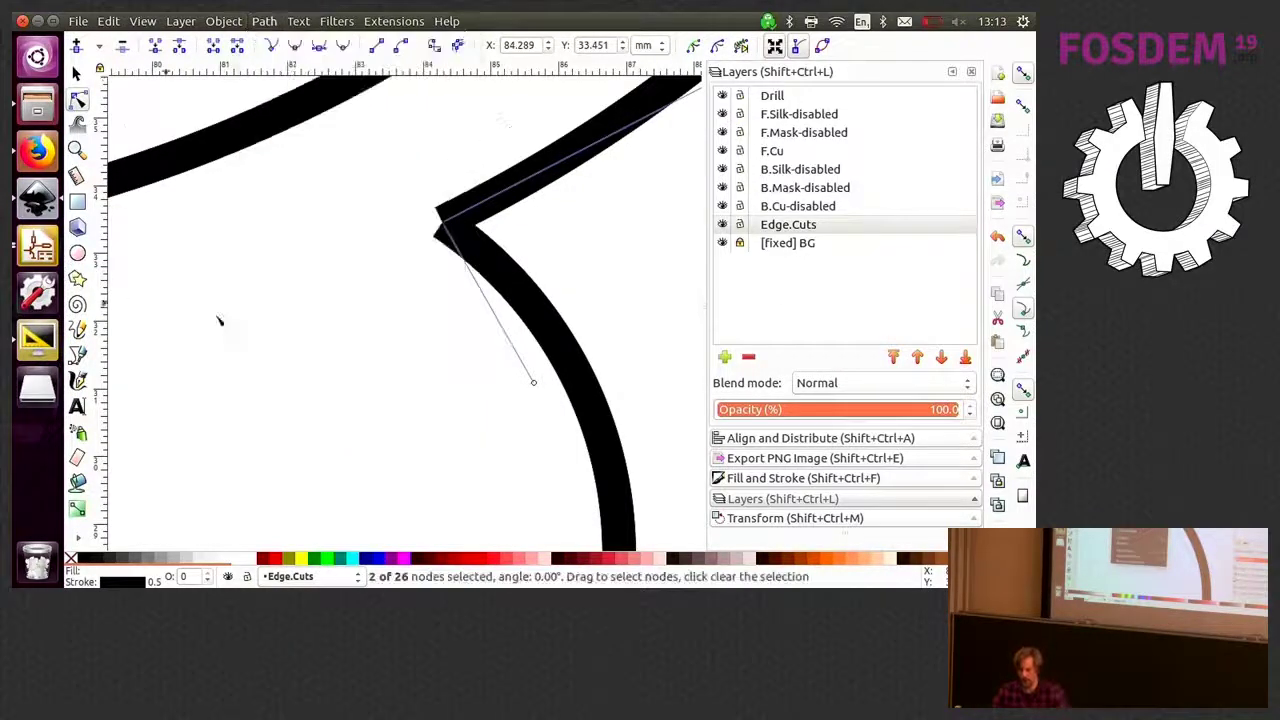
{"action": "left_click", "coordinate": [790, 152]}
Draw a red-filled rectangle of about 46 × 31 mm over the spiral's upper turns
{"action": "scroll", "coordinate": [333, 151], "scroll_direction": "down", "scroll_amount": 9}
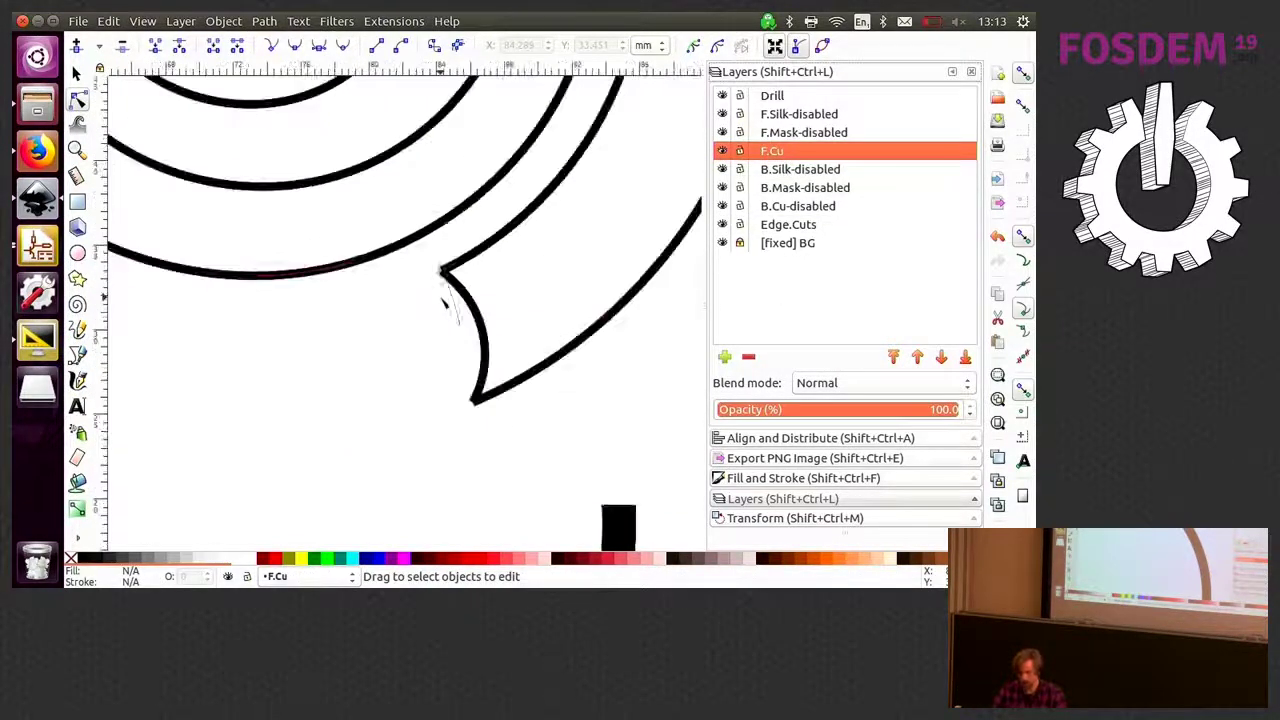
{"action": "scroll", "coordinate": [290, 192], "scroll_direction": "up", "scroll_amount": 3}
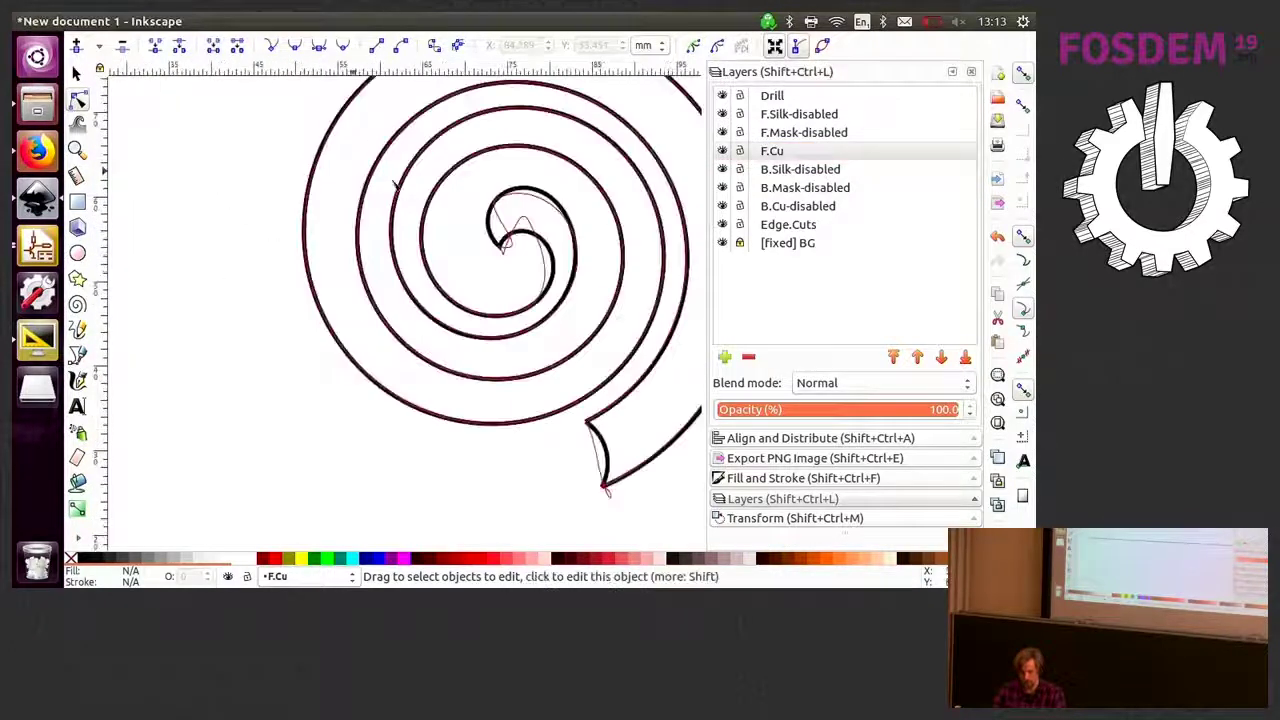
{"action": "scroll", "coordinate": [560, 195], "scroll_direction": "down", "scroll_amount": 4}
{"action": "scroll", "coordinate": [550, 190], "scroll_direction": "up", "scroll_amount": 3}
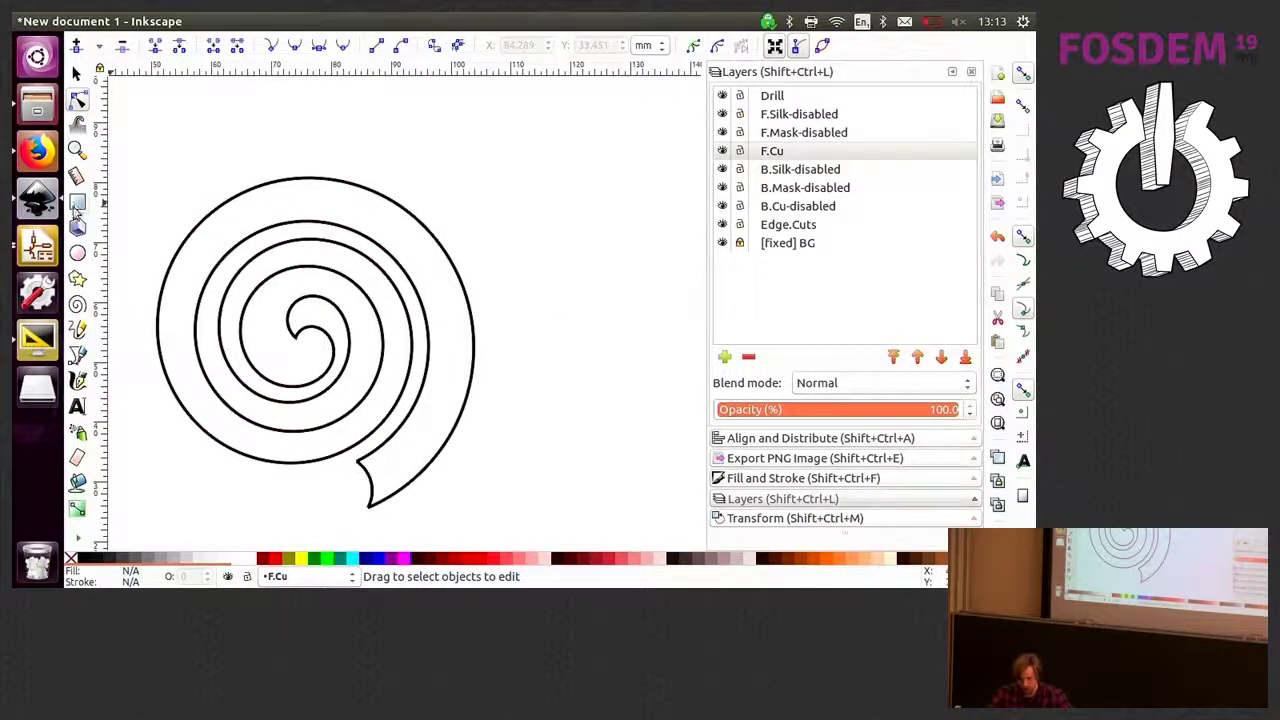
{"action": "key", "text": "r"}
{"action": "left_click_drag", "start_coordinate": [232, 124], "coordinate": [507, 305]}
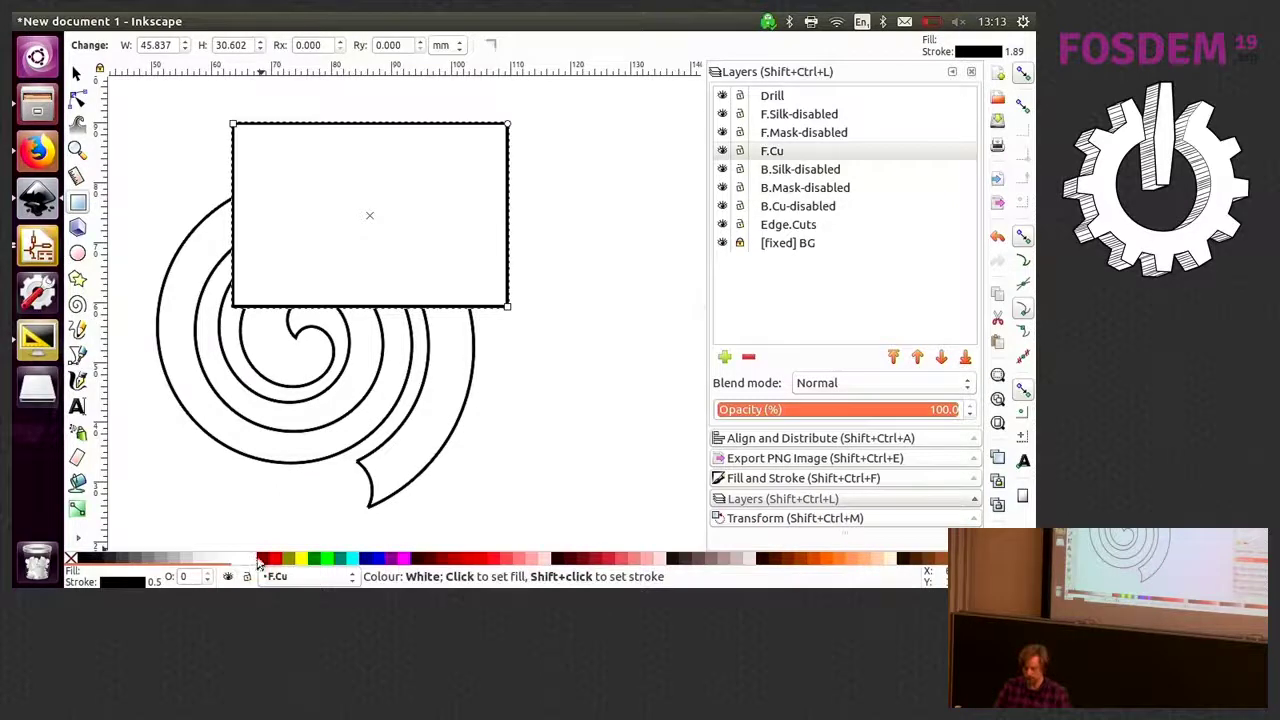
{"action": "left_click", "coordinate": [266, 558]}
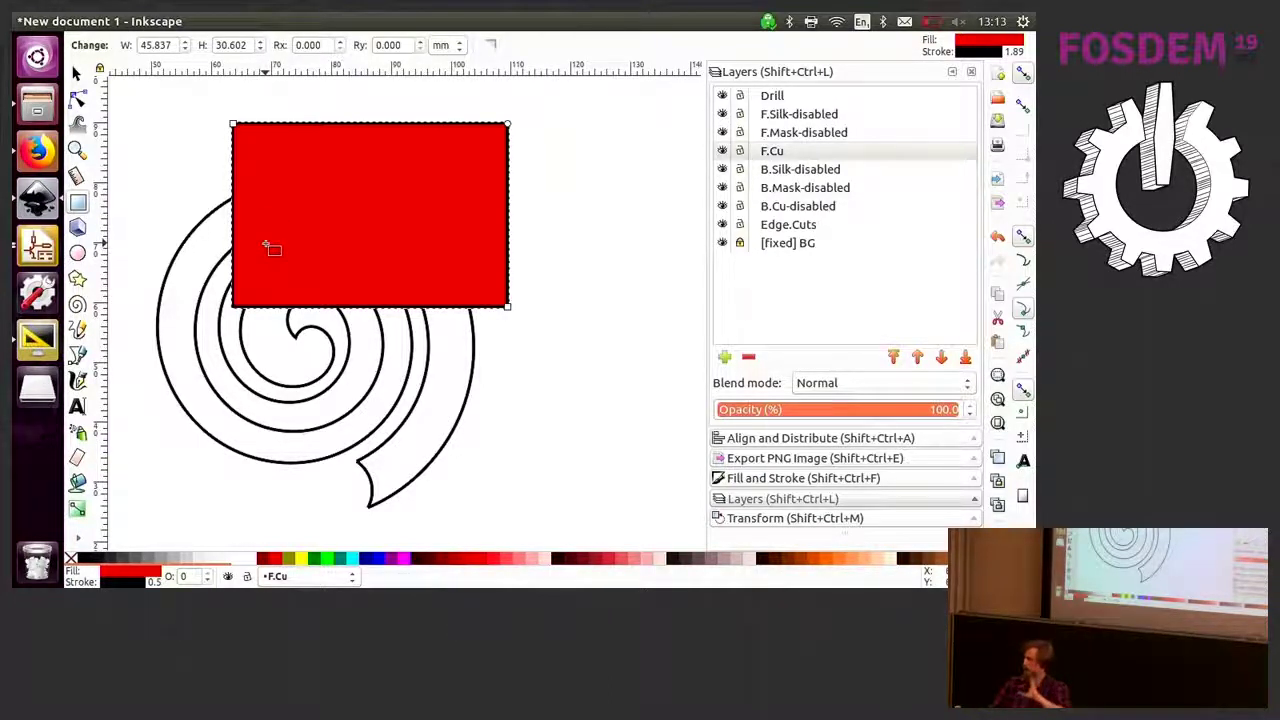
{"action": "left_click", "coordinate": [77, 74]}
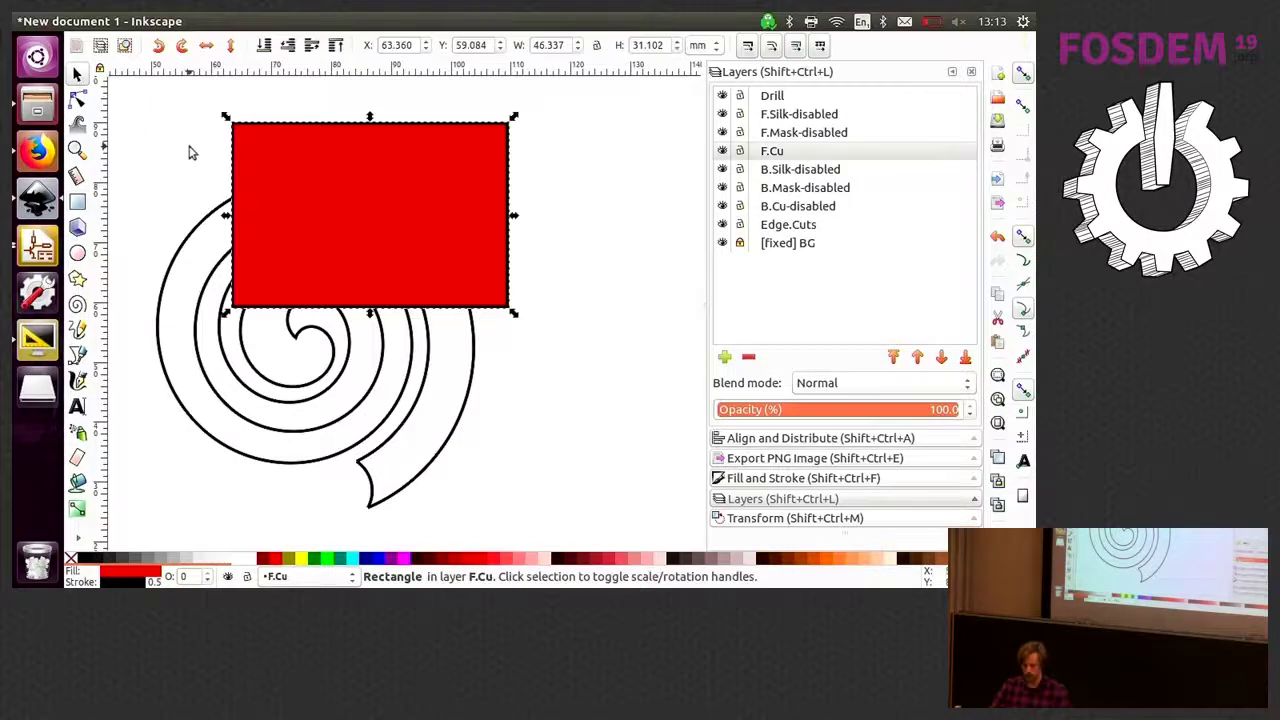
{"action": "mouse_move", "coordinate": [339, 161]}
{"action": "left_mouse_down"}
{"action": "mouse_move", "coordinate": [326, 157]}
{"action": "mouse_move", "coordinate": [324, 176]}
{"action": "left_mouse_up"}
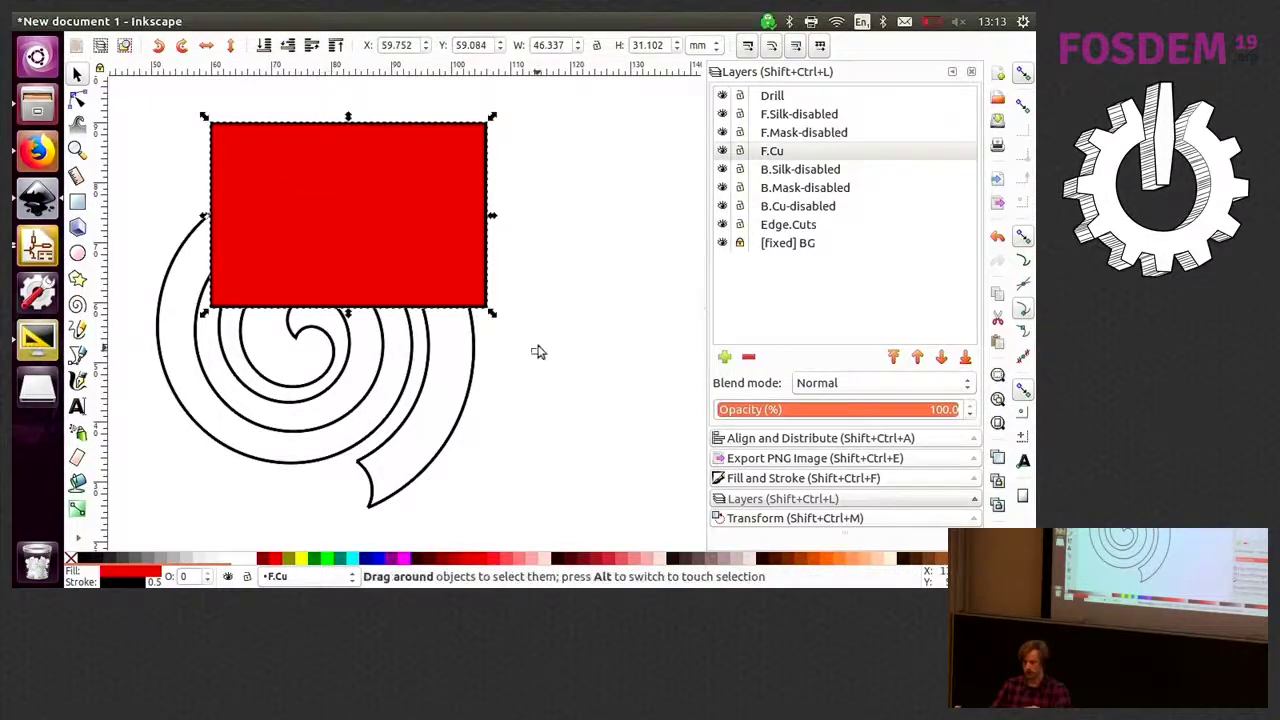
Swap the red rectangle for a red six-pointed star of about 22 × 23 mm on F.Cu
{"action": "key", "text": "Delete"}
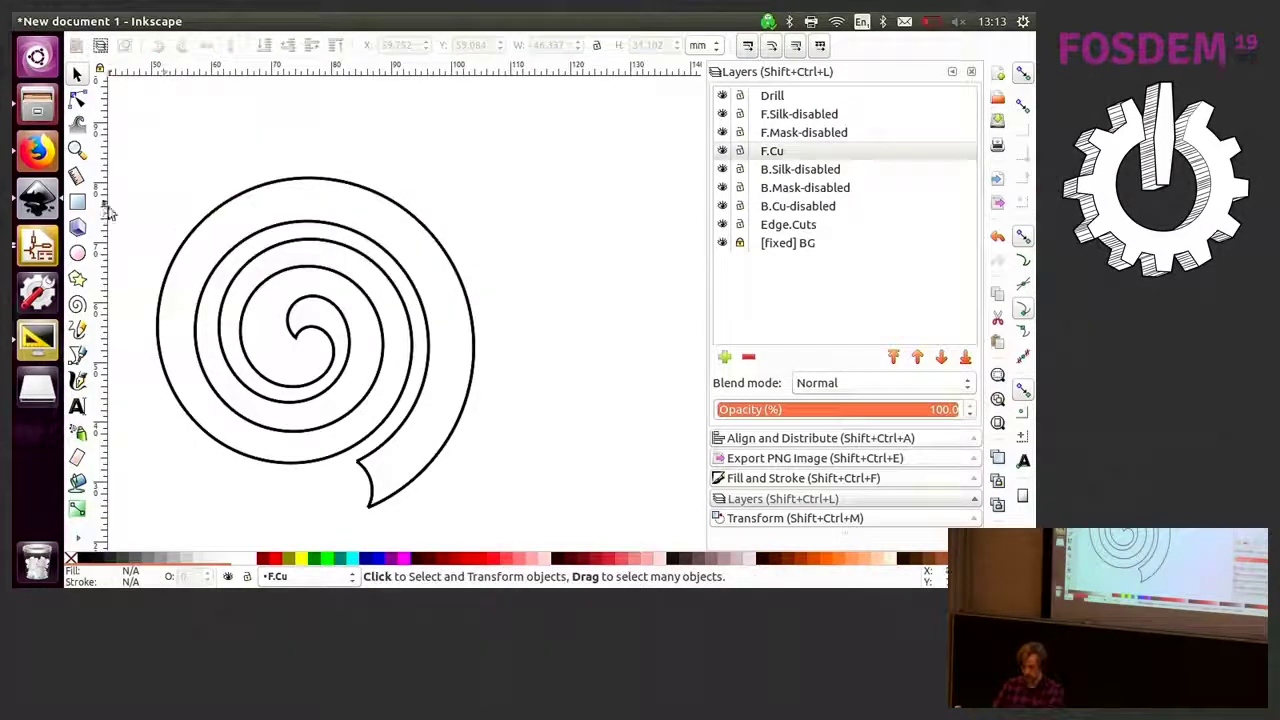
{"action": "left_click", "coordinate": [77, 279]}
{"action": "left_click_drag", "start_coordinate": [233, 122], "coordinate": [311, 186]}
{"action": "key", "text": "s"}
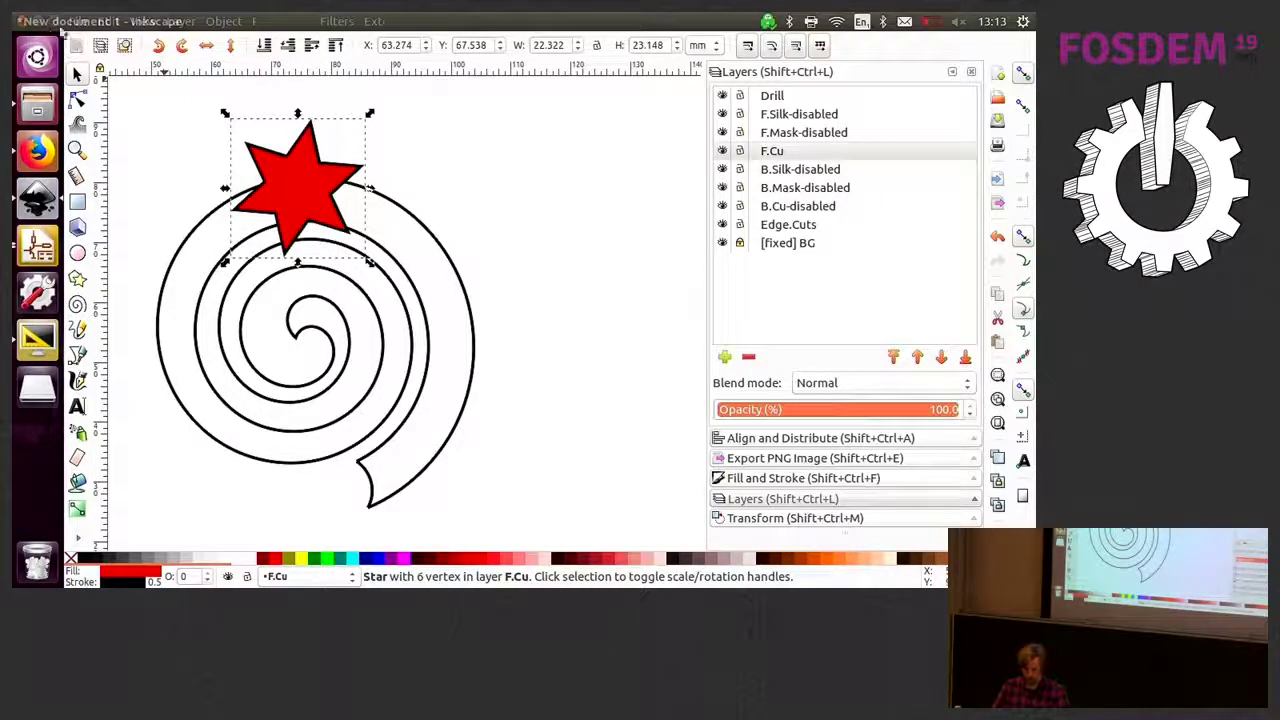
{"action": "left_click", "coordinate": [77, 21]}
{"action": "left_click", "coordinate": [76, 26]}
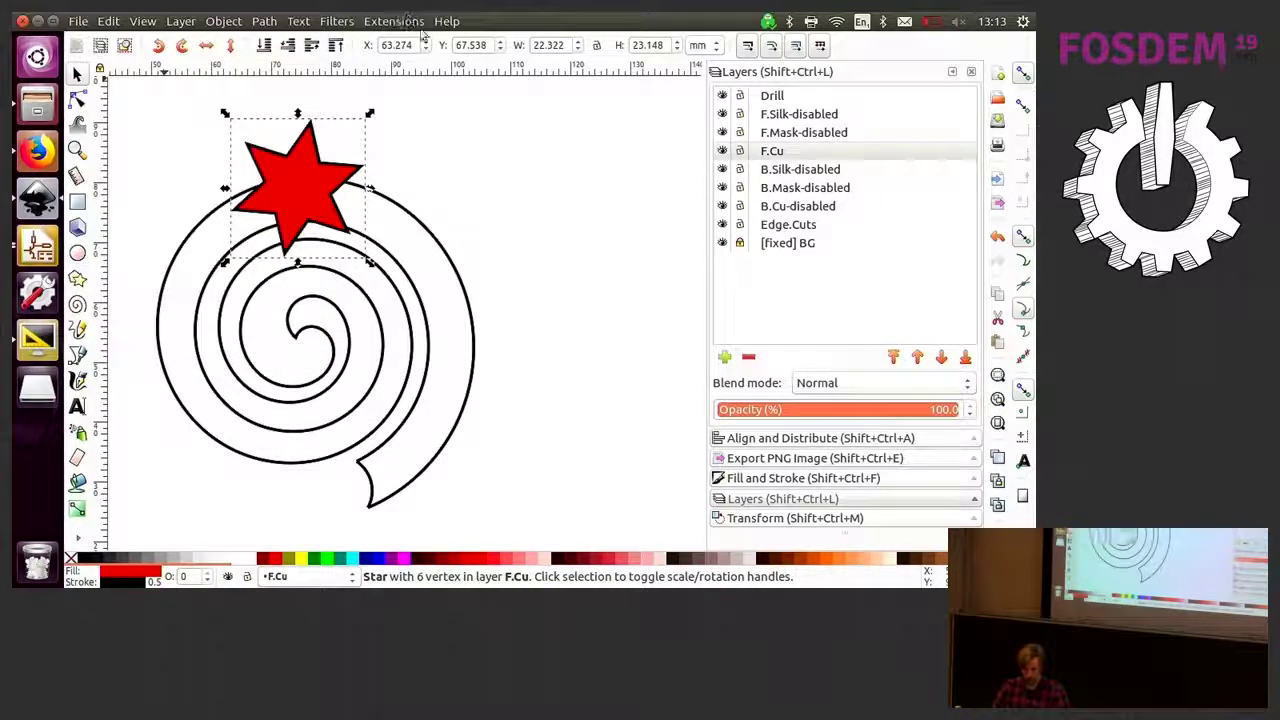
{"action": "left_click", "coordinate": [805, 155]}
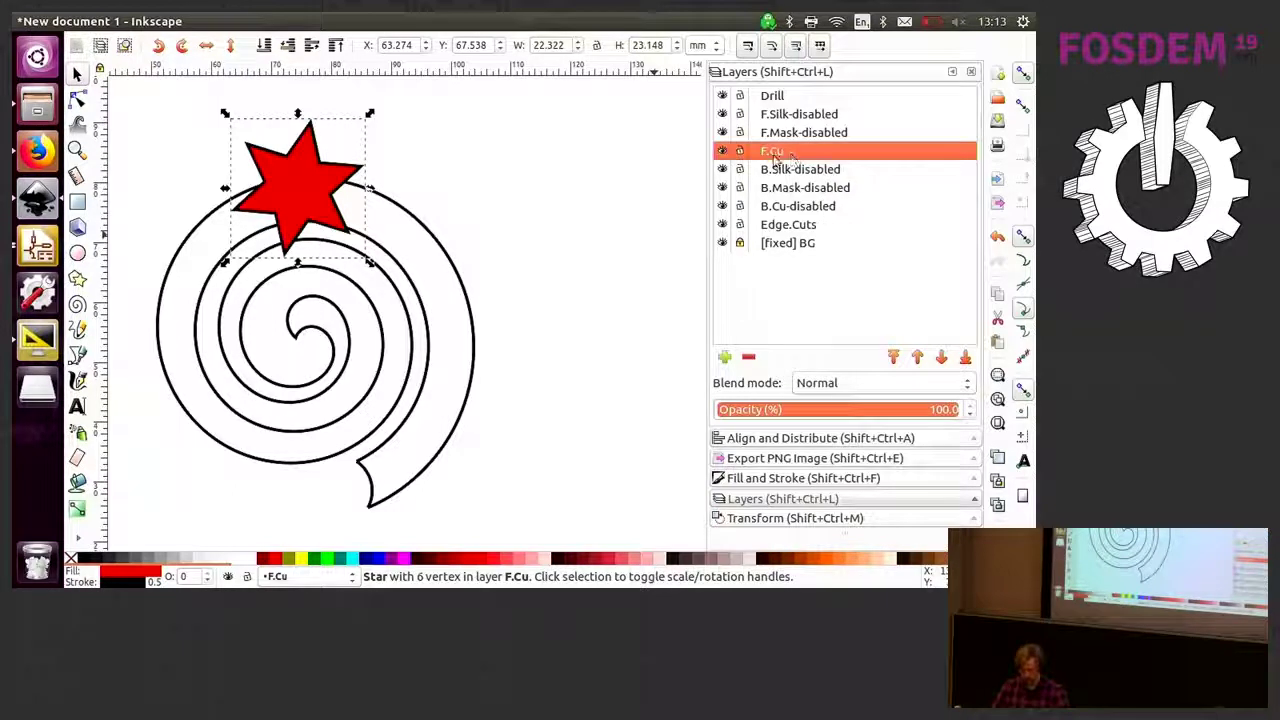
Export the star-and-spiral drawing as KICAD - PCB with Svg2Shenzhen's 2. Export Kicad...
{"action": "left_click", "coordinate": [393, 21]}
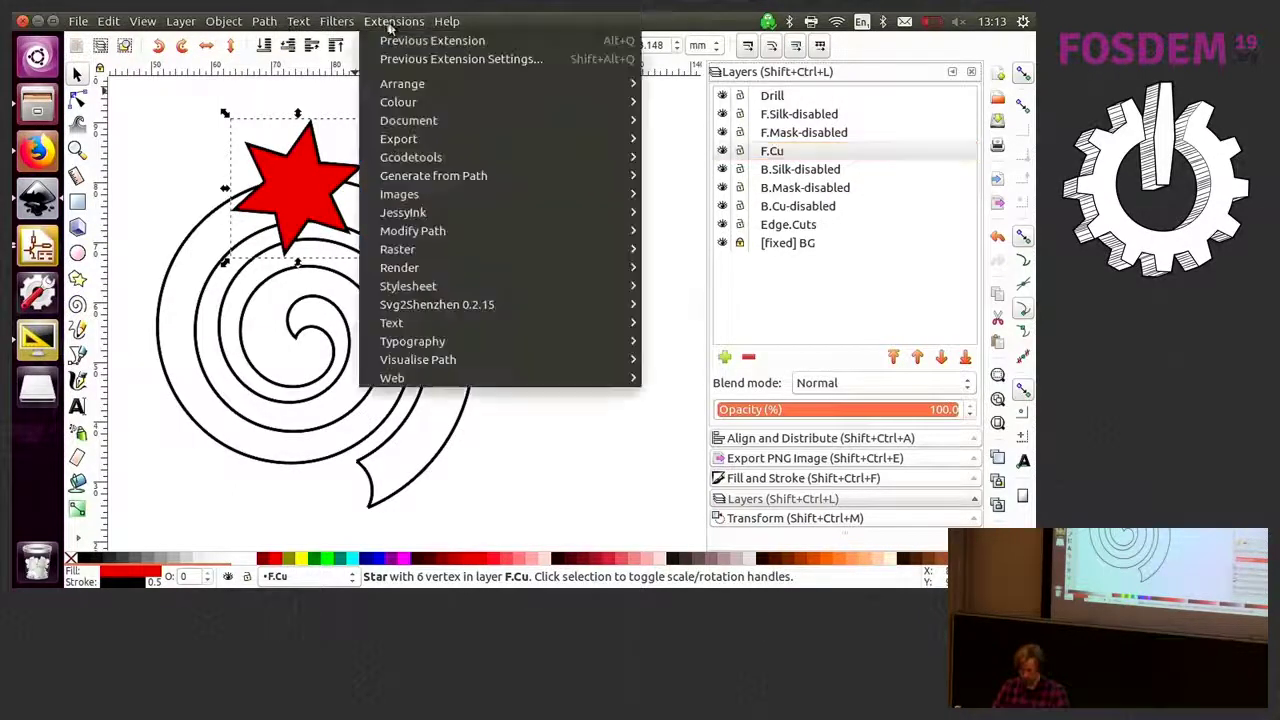
{"action": "mouse_move", "coordinate": [630, 305]}
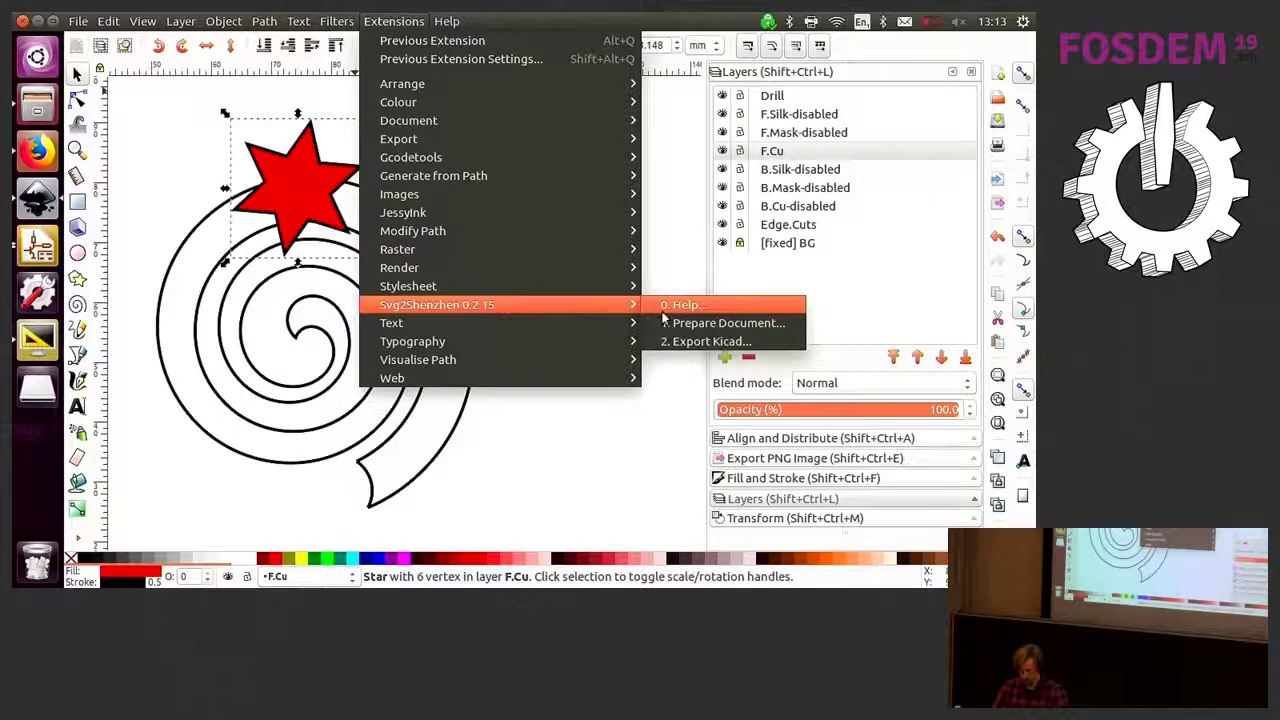
{"action": "left_click", "coordinate": [688, 343]}
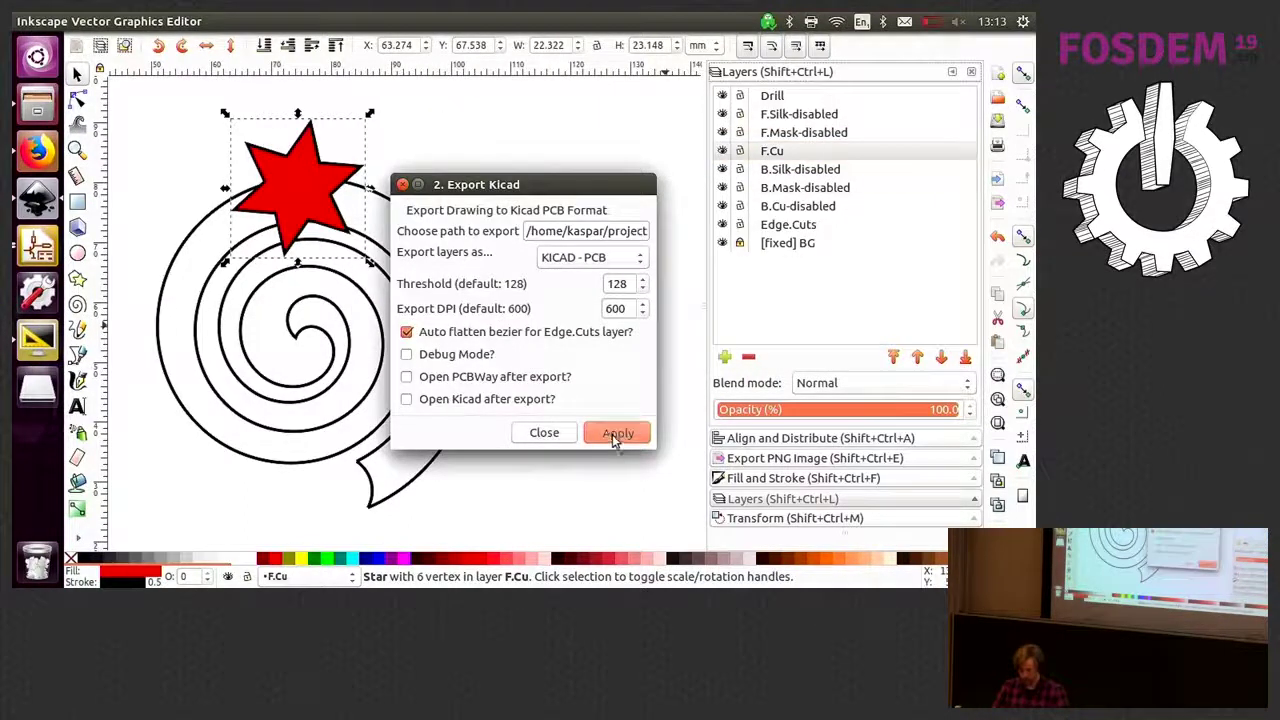
{"action": "left_click", "coordinate": [615, 434]}
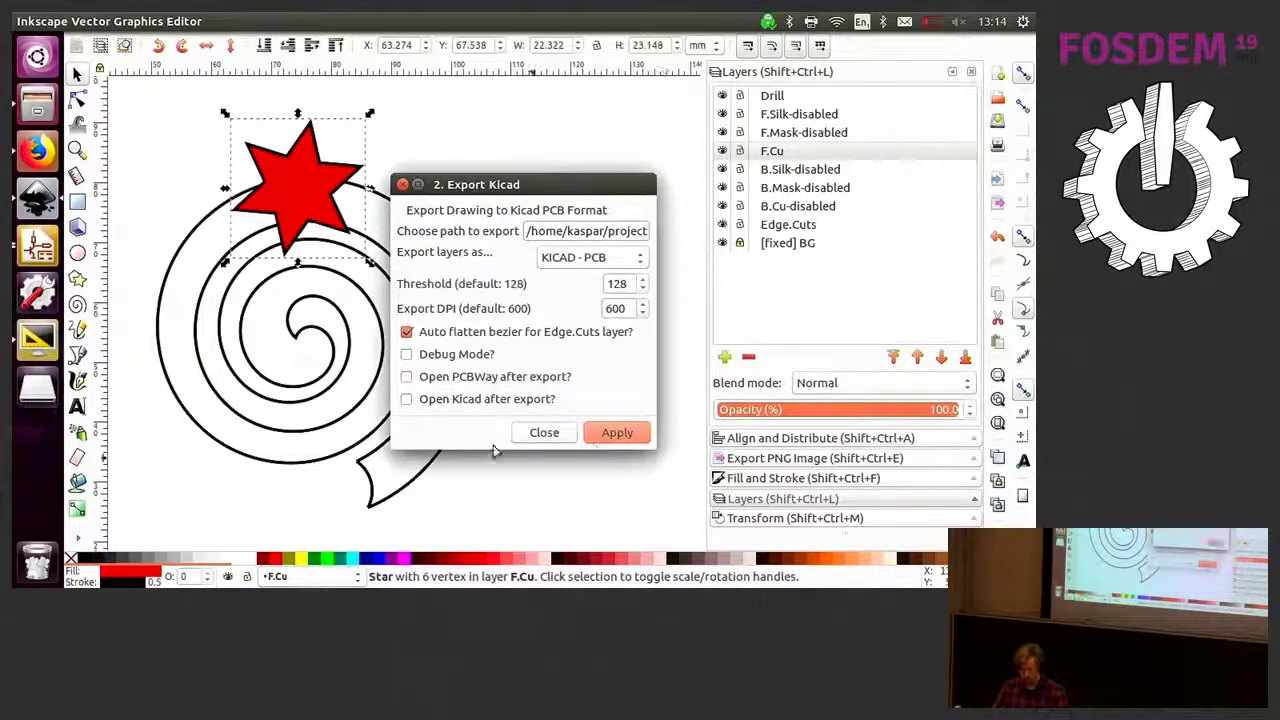
Exit the empty Pcbnew board editor with File > Exit
{"action": "key", "text": "alt+Tab"}
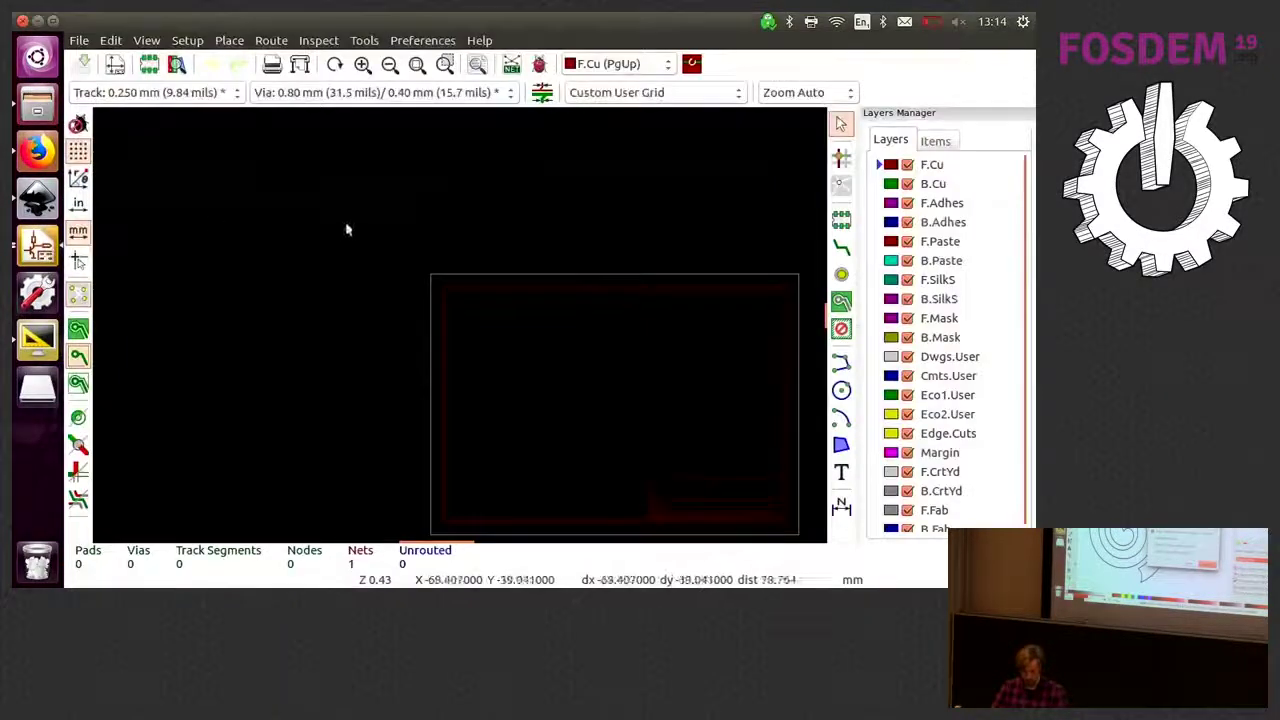
{"action": "left_click", "coordinate": [78, 40]}
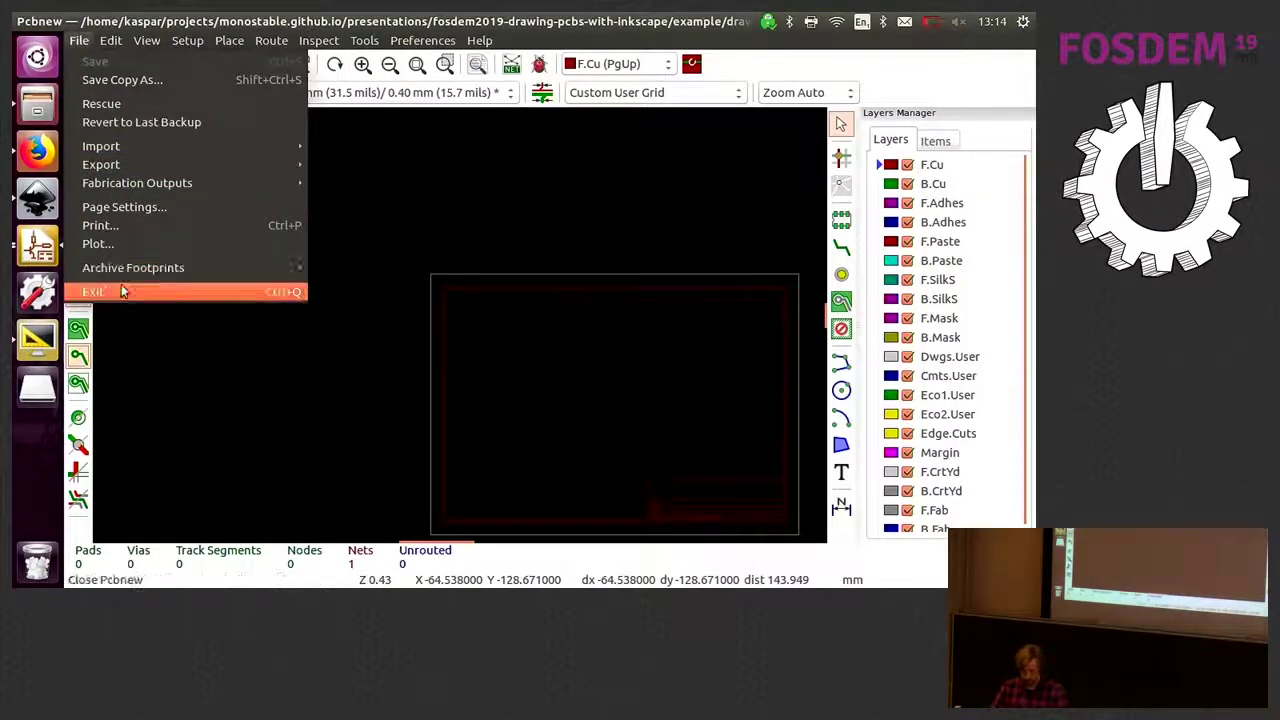
{"action": "left_click", "coordinate": [125, 289]}
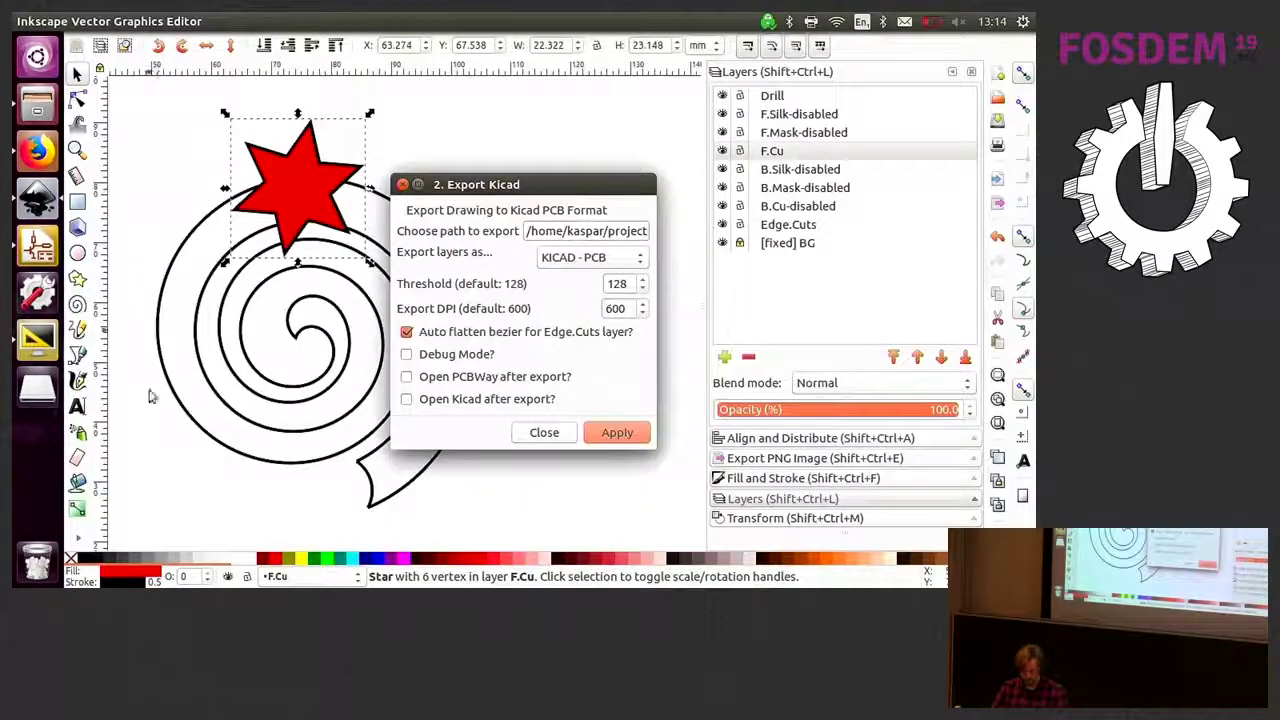
Reopen drawing.kicad_pcb, exit Pcbnew again, and close the KiCad project manager
{"action": "key", "text": "alt+Tab"}
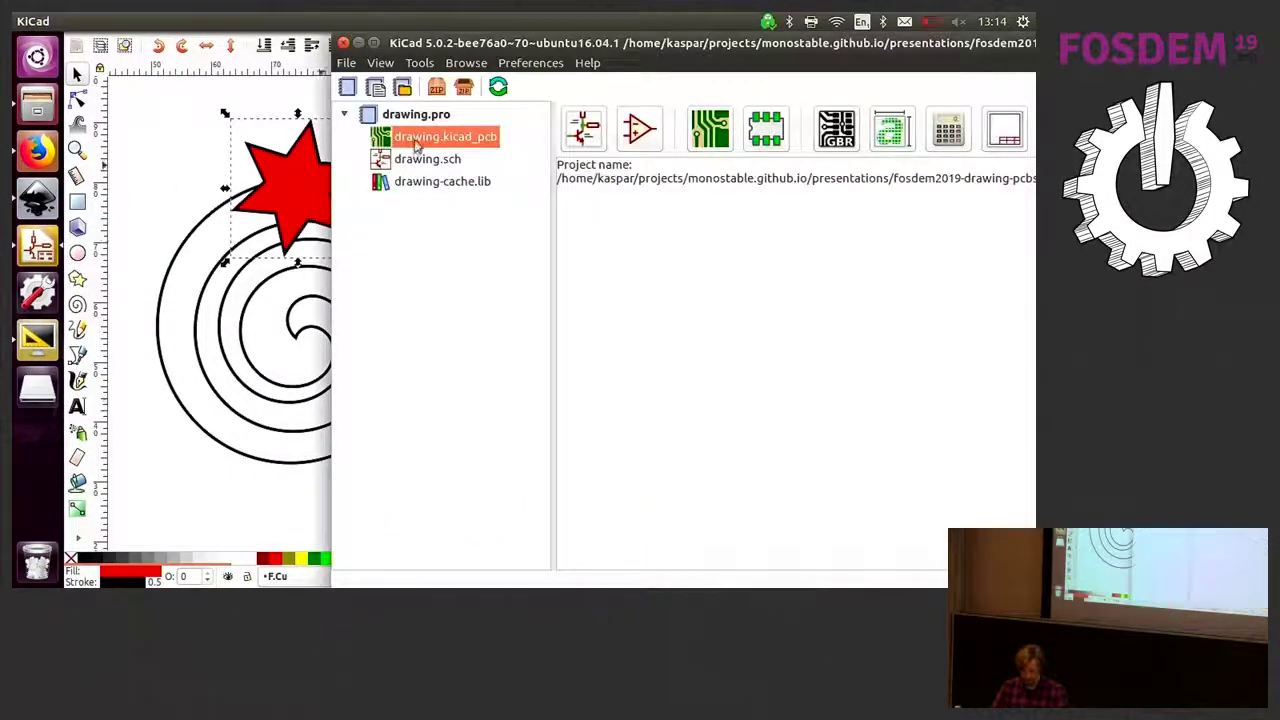
{"action": "double_click", "coordinate": [417, 144]}
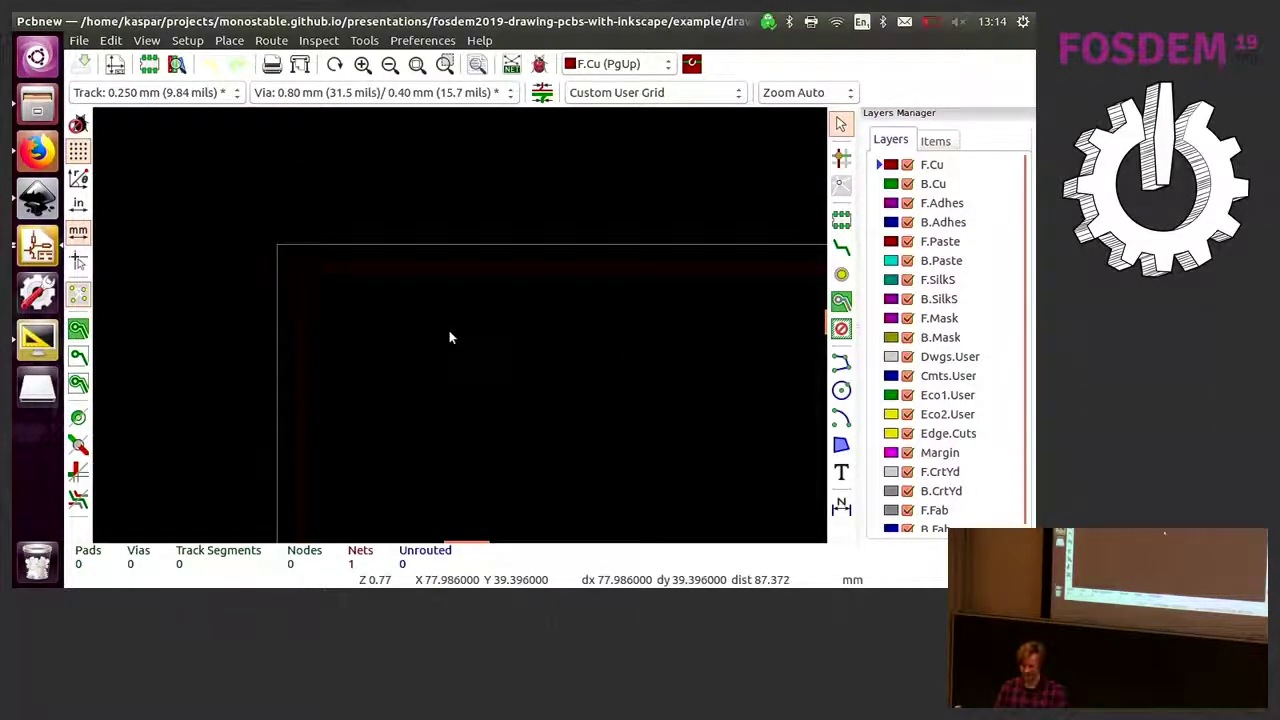
{"action": "left_click", "coordinate": [78, 40]}
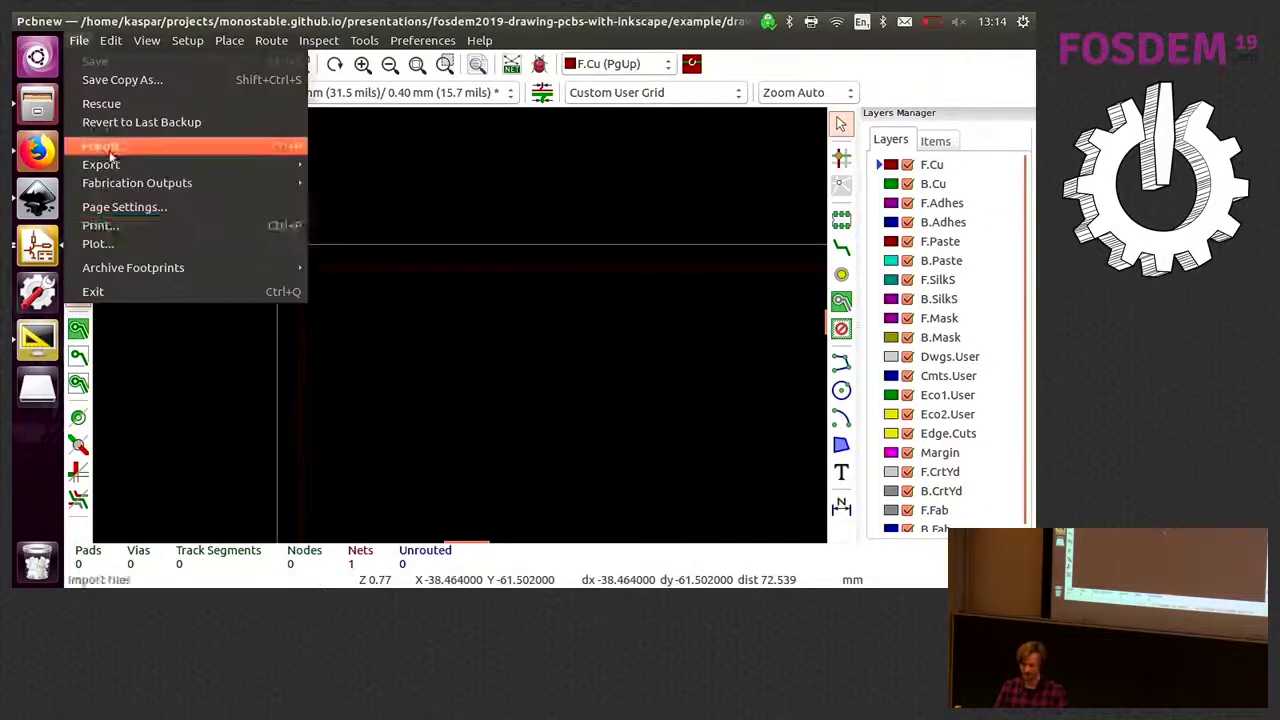
{"action": "left_click", "coordinate": [146, 294]}
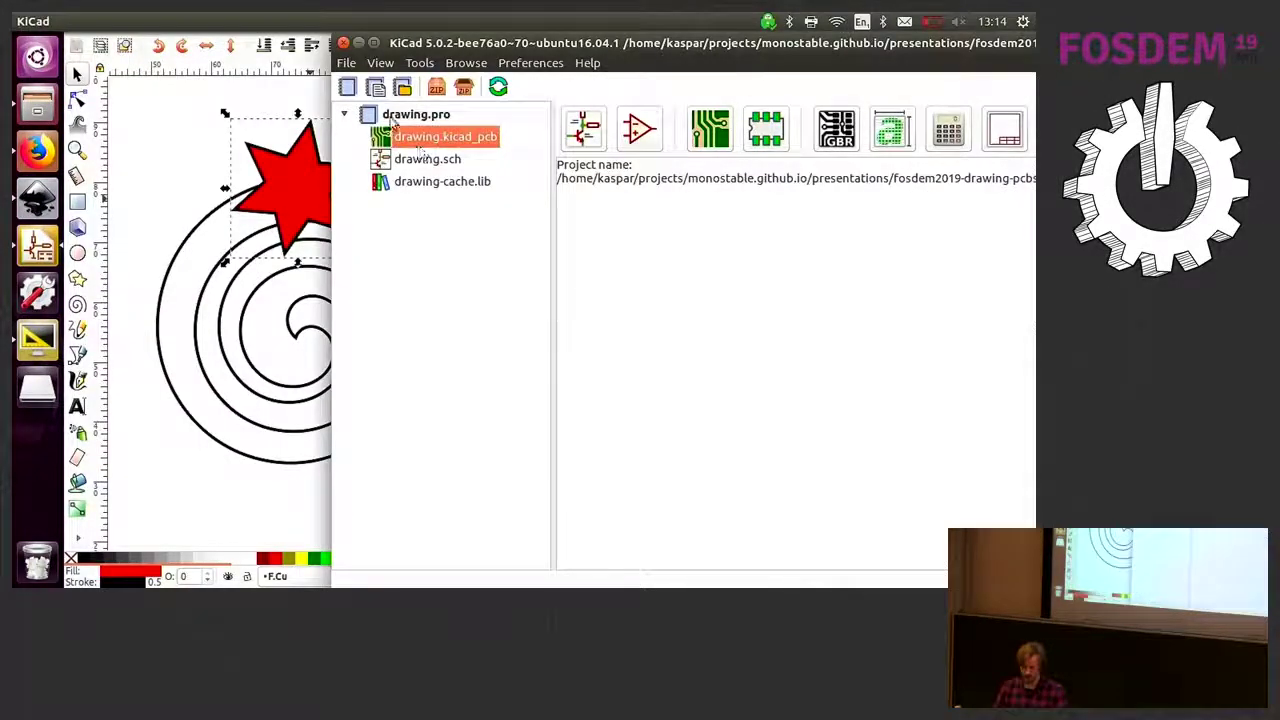
{"action": "left_click", "coordinate": [343, 43]}
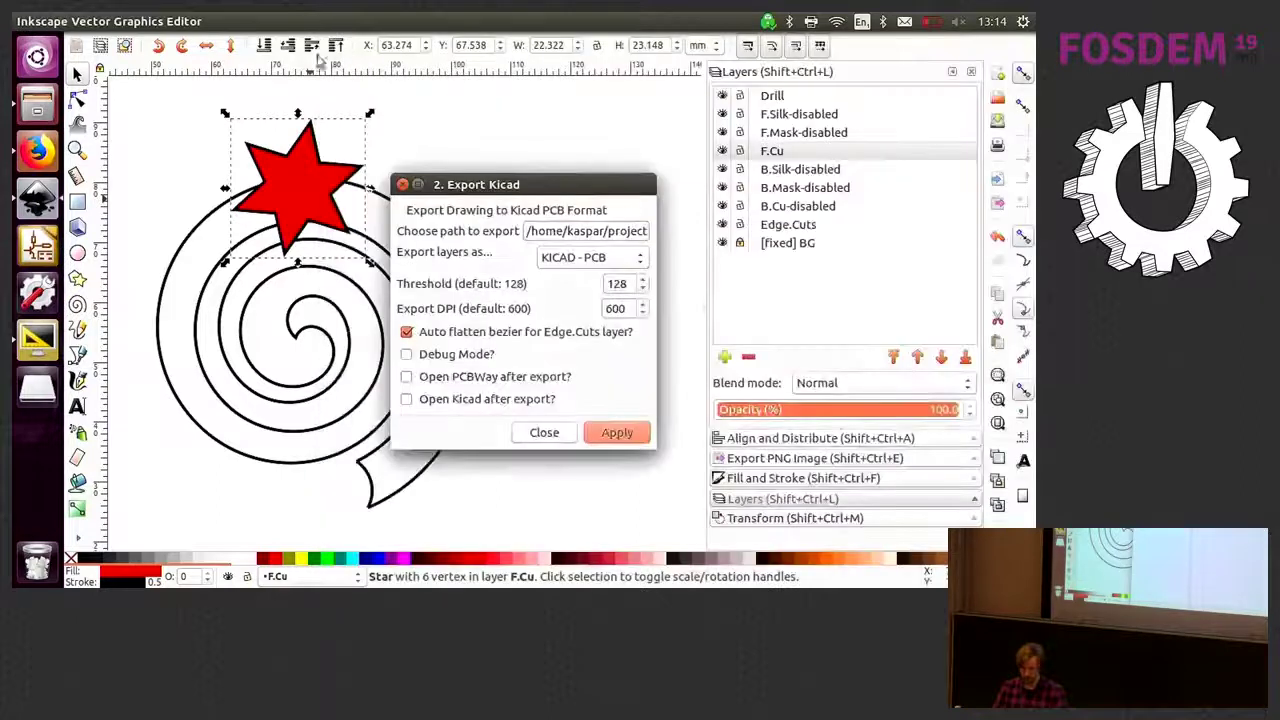
Delete the stale drawing.kicad_pcb from the example folder
{"action": "left_click", "coordinate": [38, 102]}
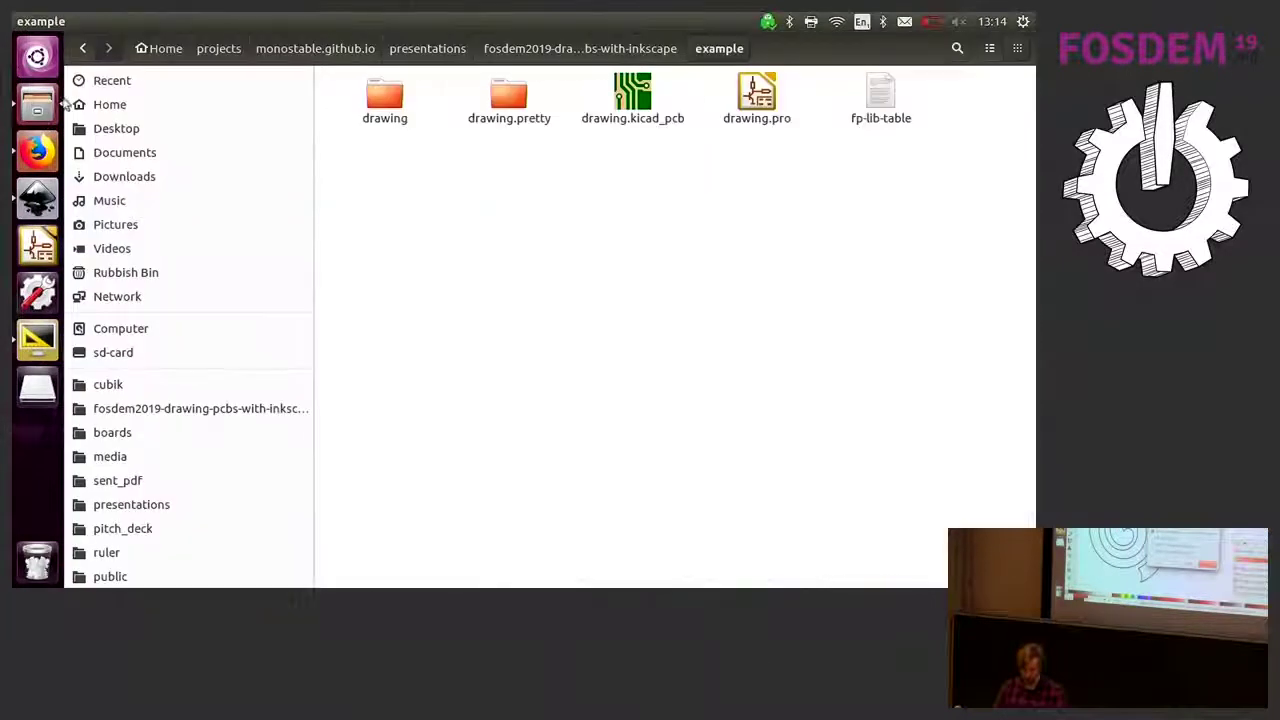
{"action": "left_click", "coordinate": [633, 105]}
{"action": "key", "text": "Delete"}
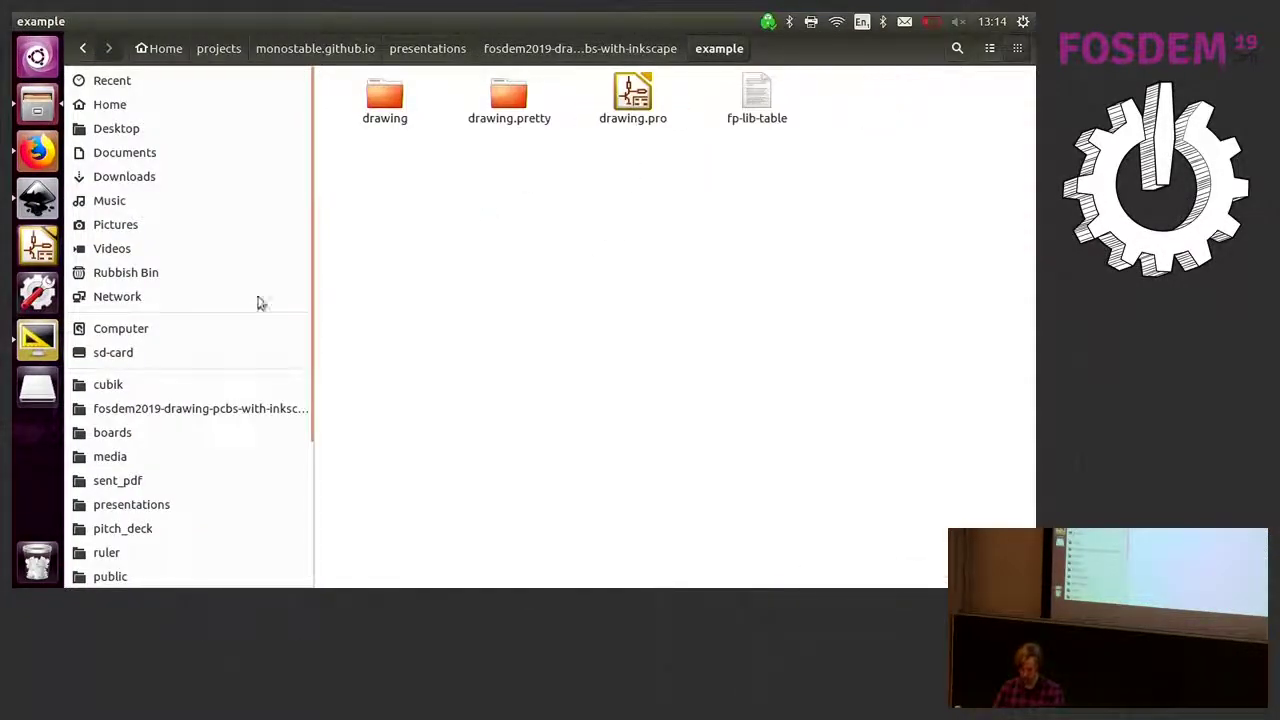
Re-run Inkscape's Export Kicad to regenerate drawing.kicad_pcb
{"action": "left_click", "coordinate": [37, 198]}
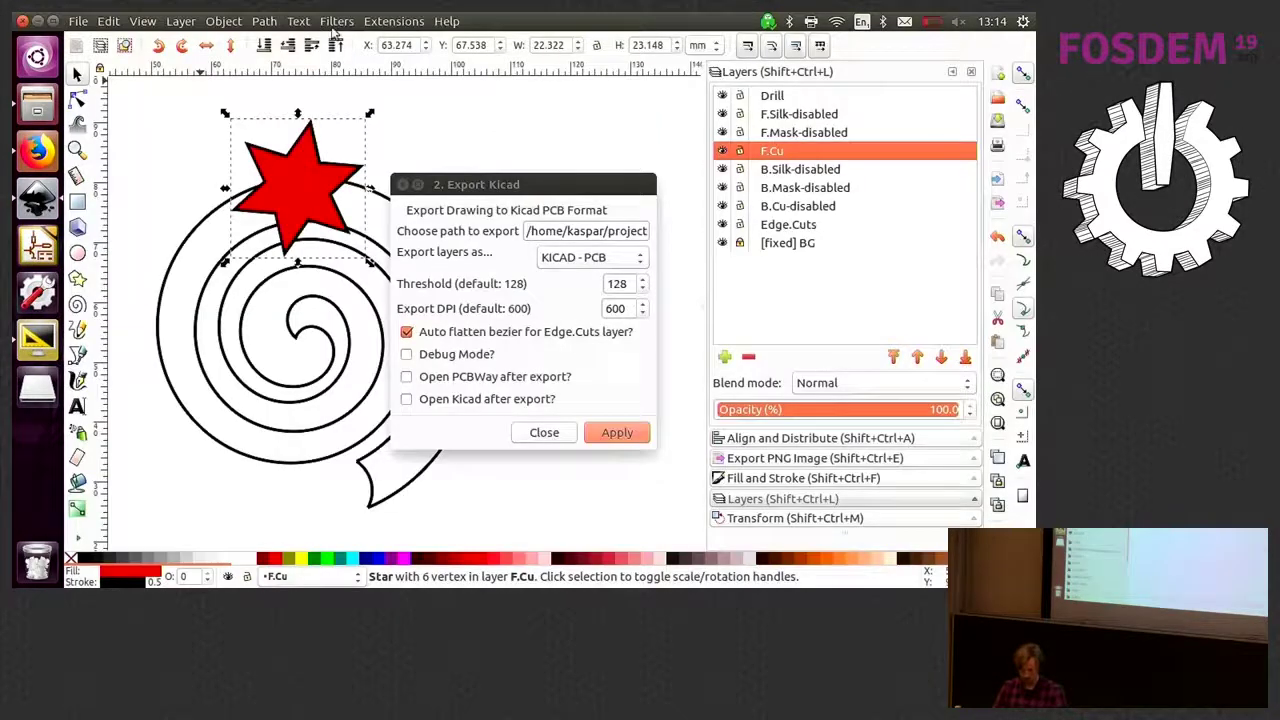
{"action": "left_click", "coordinate": [394, 21]}
{"action": "left_click", "coordinate": [397, 22]}
{"action": "left_click", "coordinate": [619, 438]}
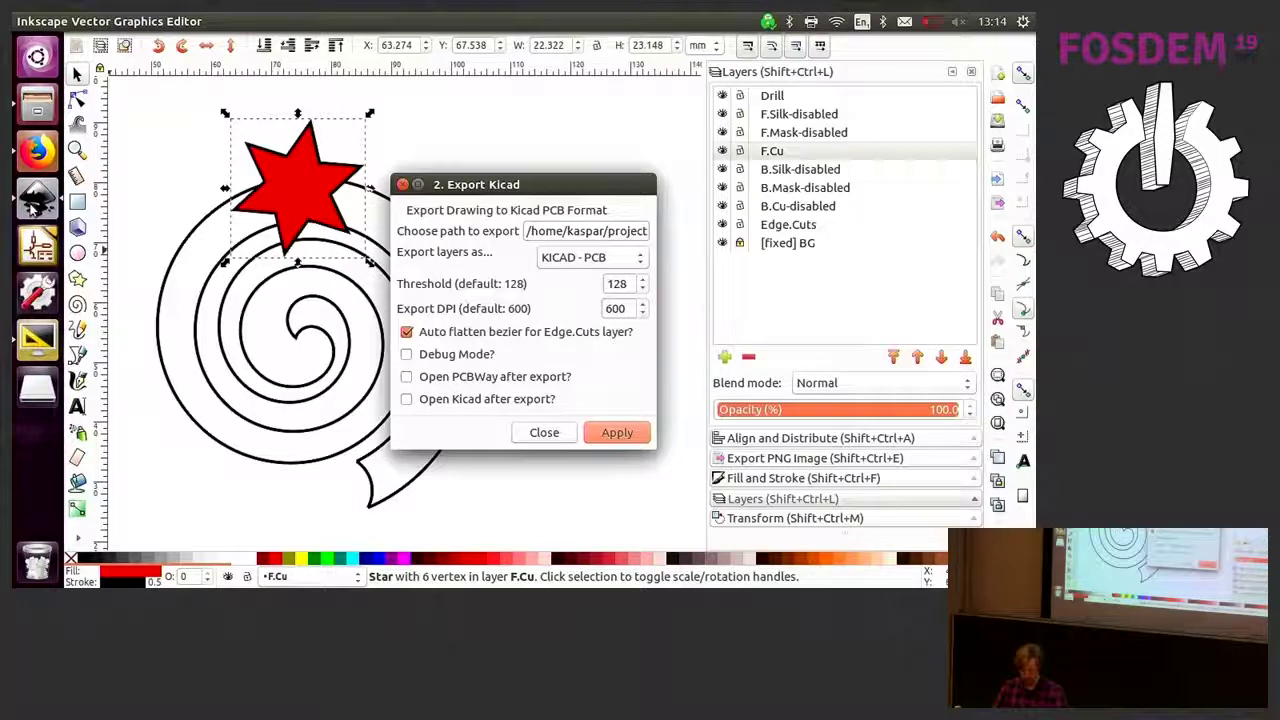
Open the new drawing.kicad_pcb in the board editor and dismiss the graphics acceleration prompt
{"action": "left_click", "coordinate": [37, 104]}
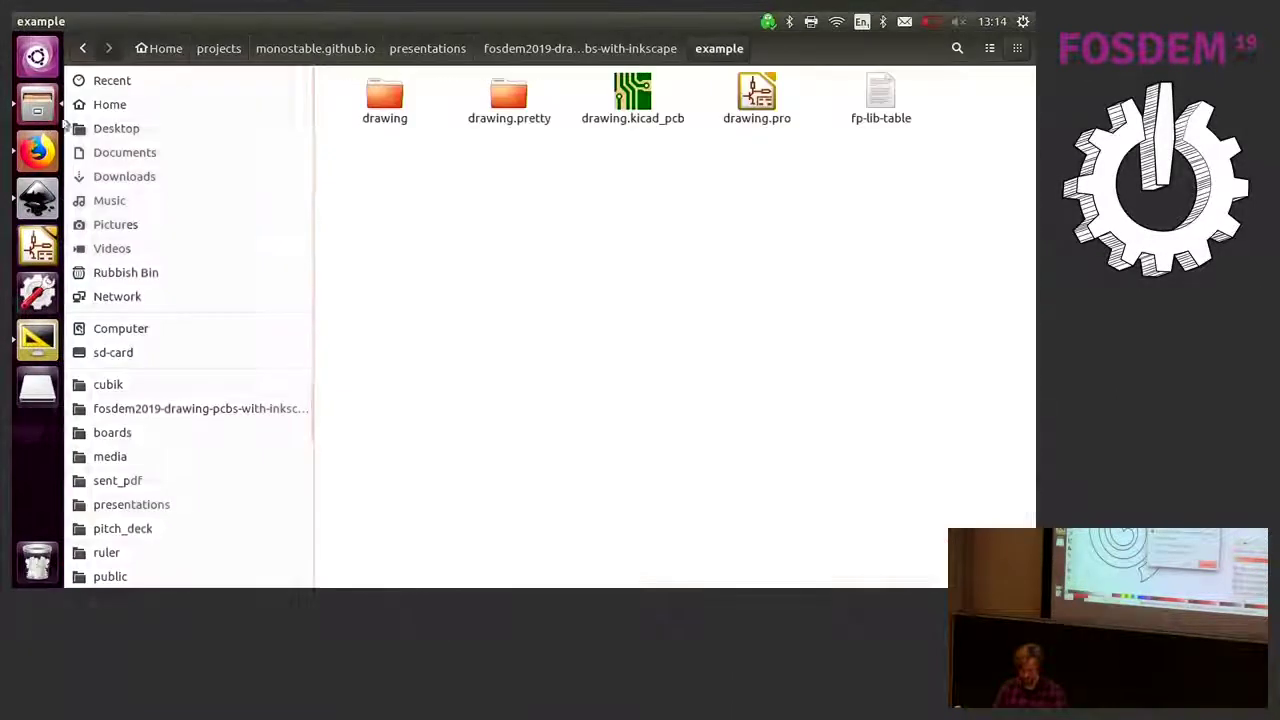
{"action": "double_click", "coordinate": [632, 95]}
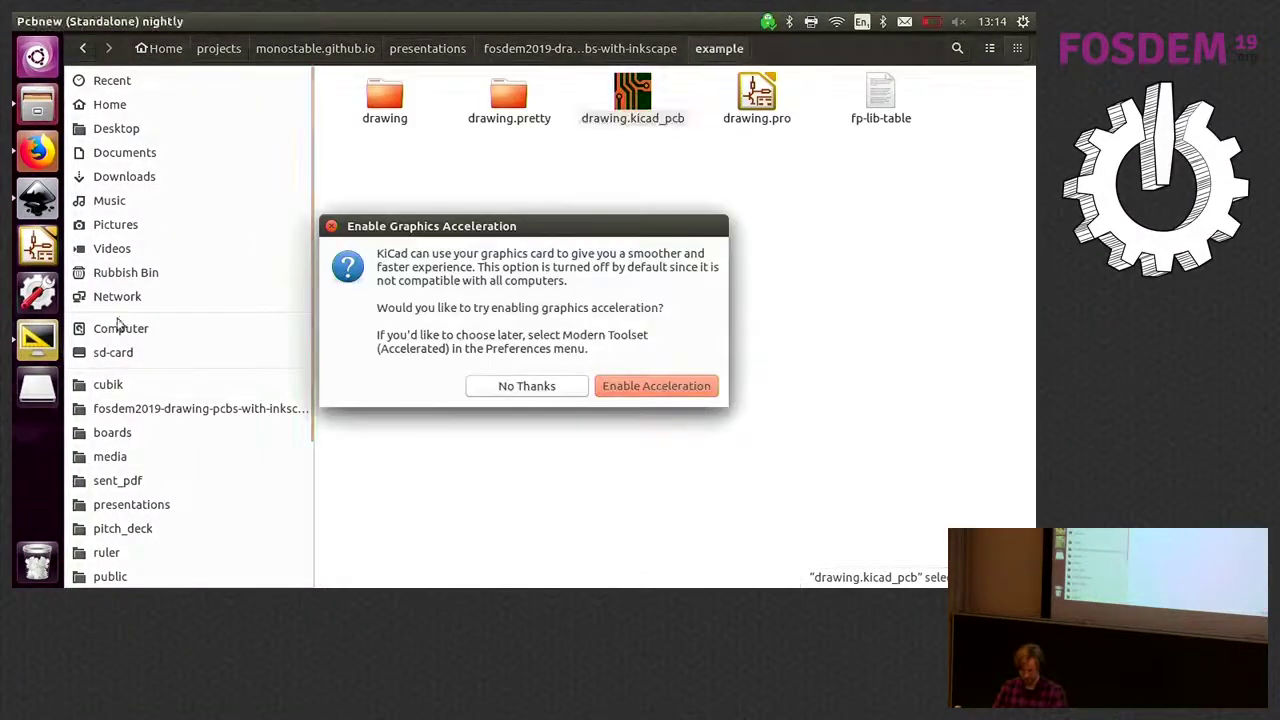
{"action": "left_click", "coordinate": [632, 390]}
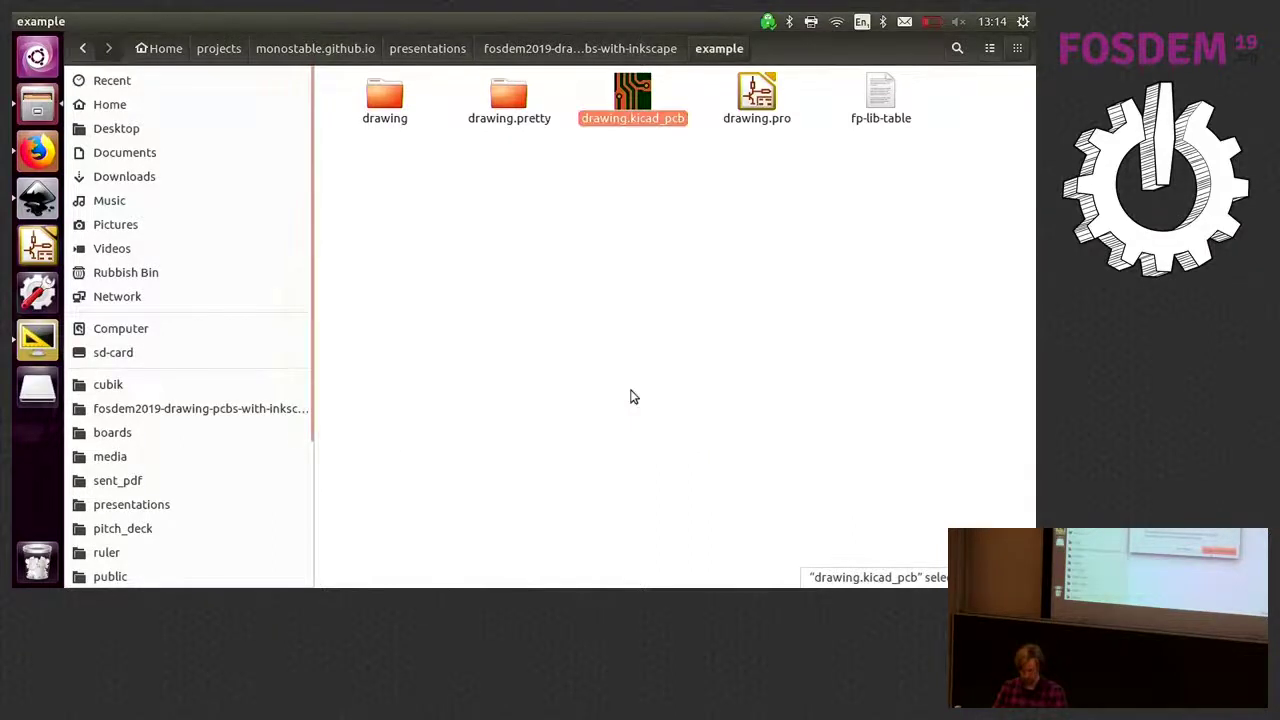
Show the spiral board in KiCad's 3D Viewer, maximized to fill the screen
{"action": "scroll", "coordinate": [505, 355], "scroll_direction": "down", "scroll_amount": 1}
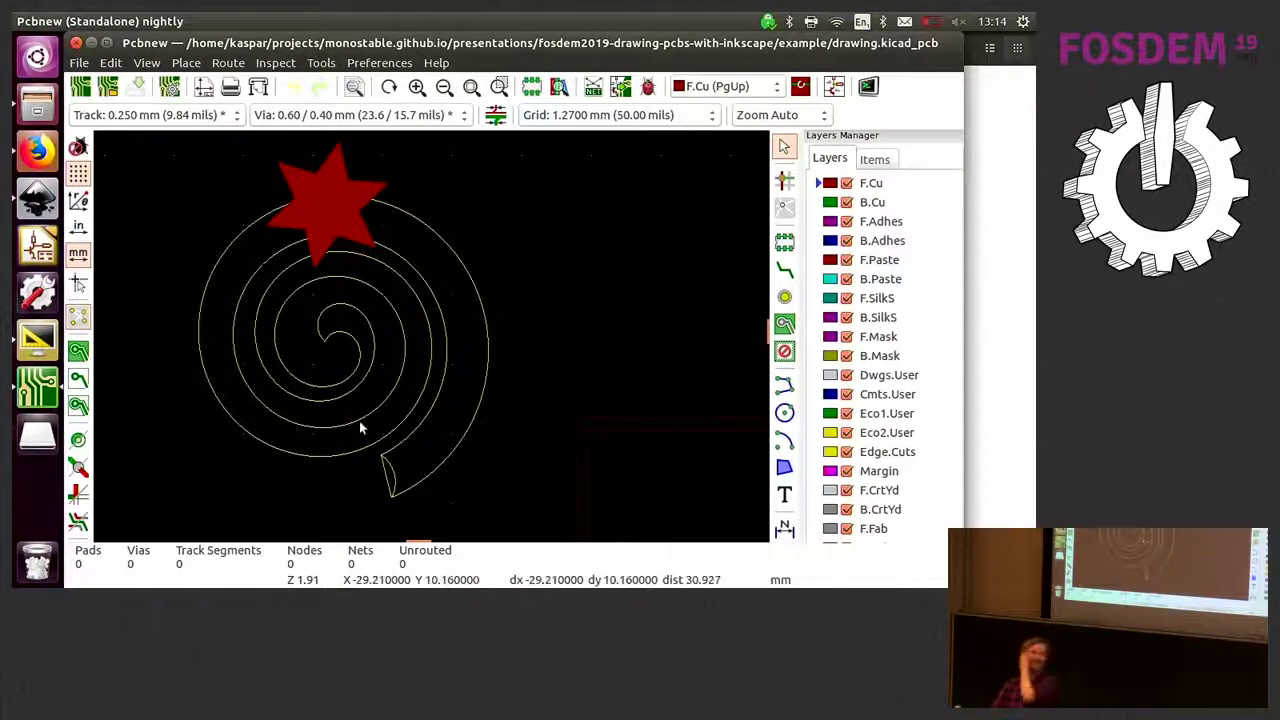
{"action": "left_click", "coordinate": [147, 63]}
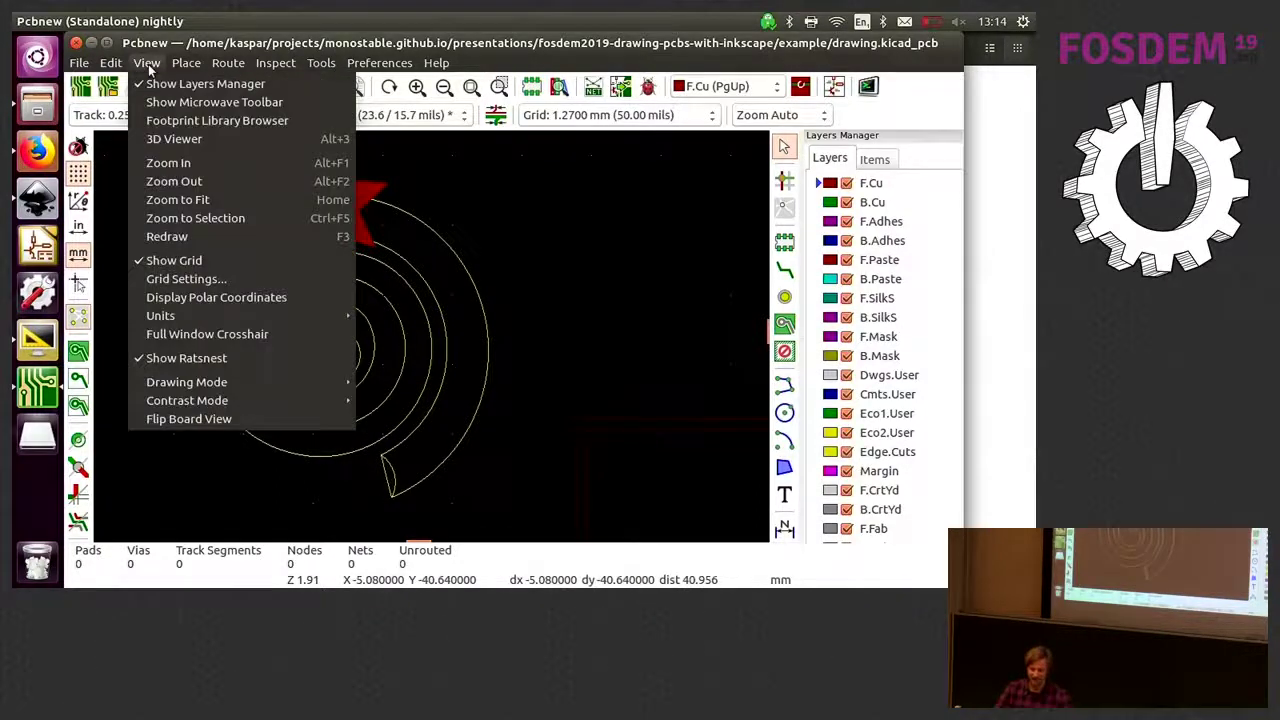
{"action": "left_click", "coordinate": [194, 140]}
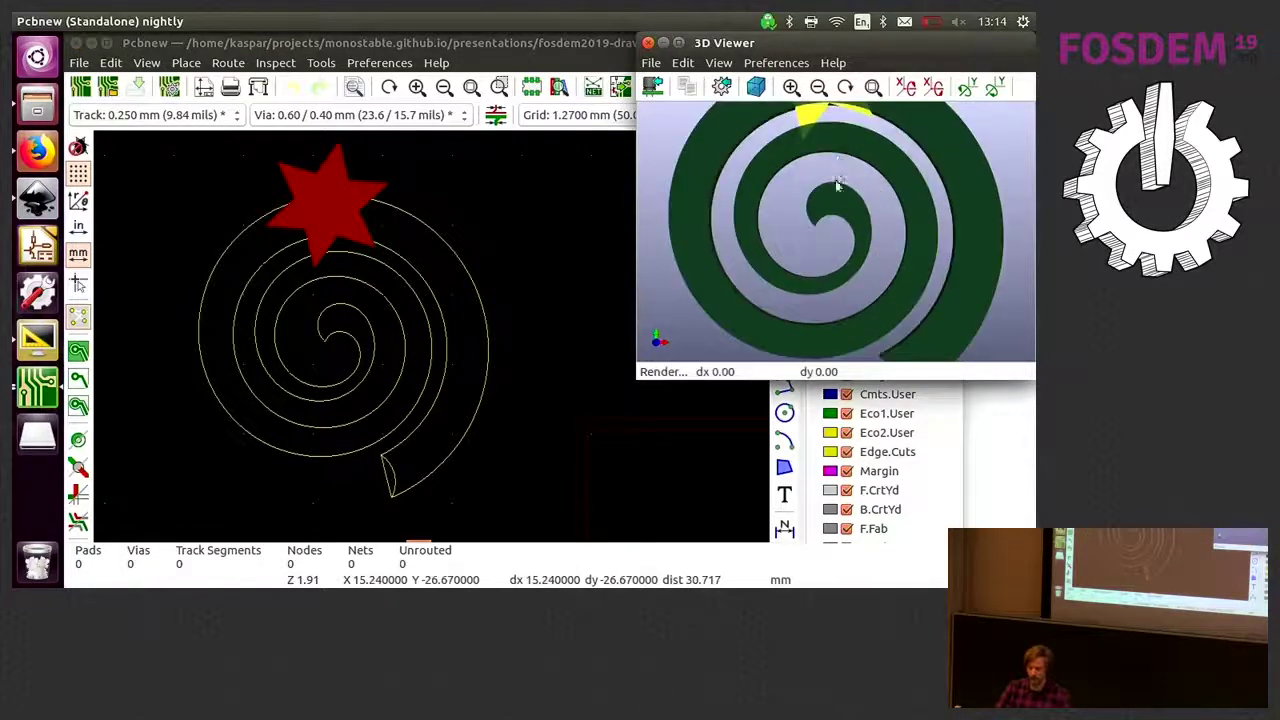
{"action": "left_click", "coordinate": [833, 62]}
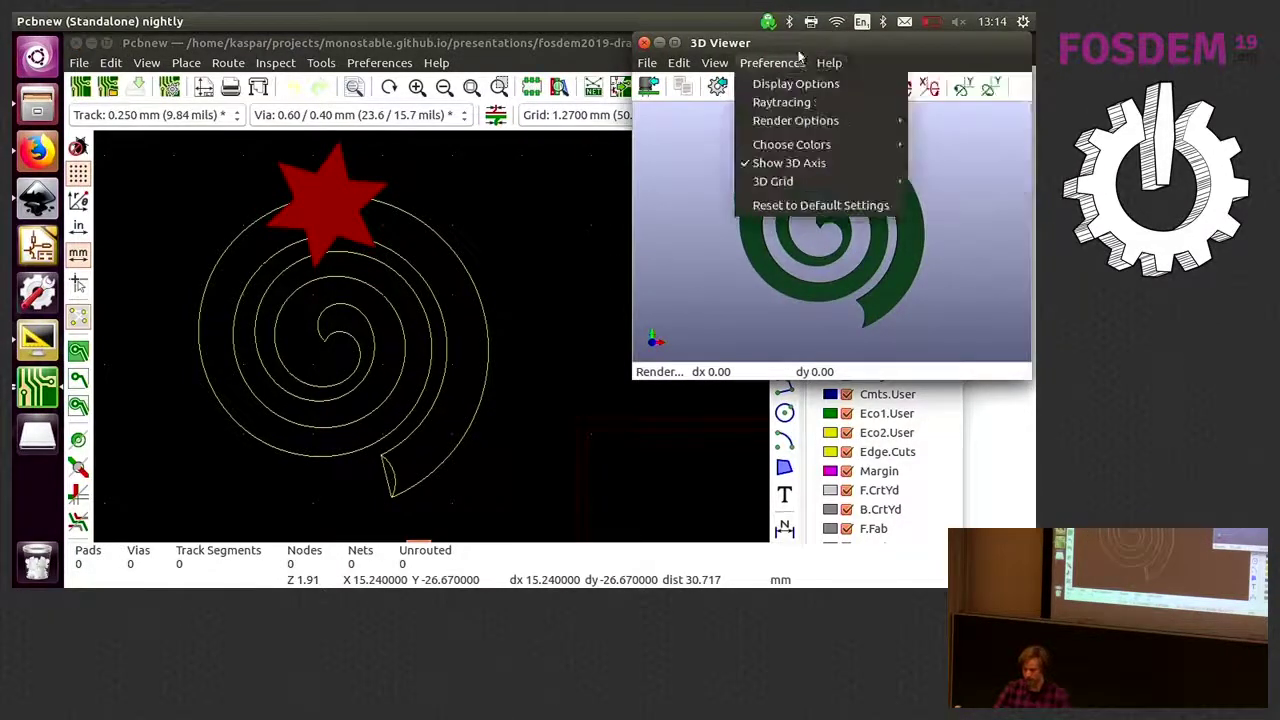
{"action": "left_click", "coordinate": [807, 38]}
{"action": "double_click", "coordinate": [800, 40]}
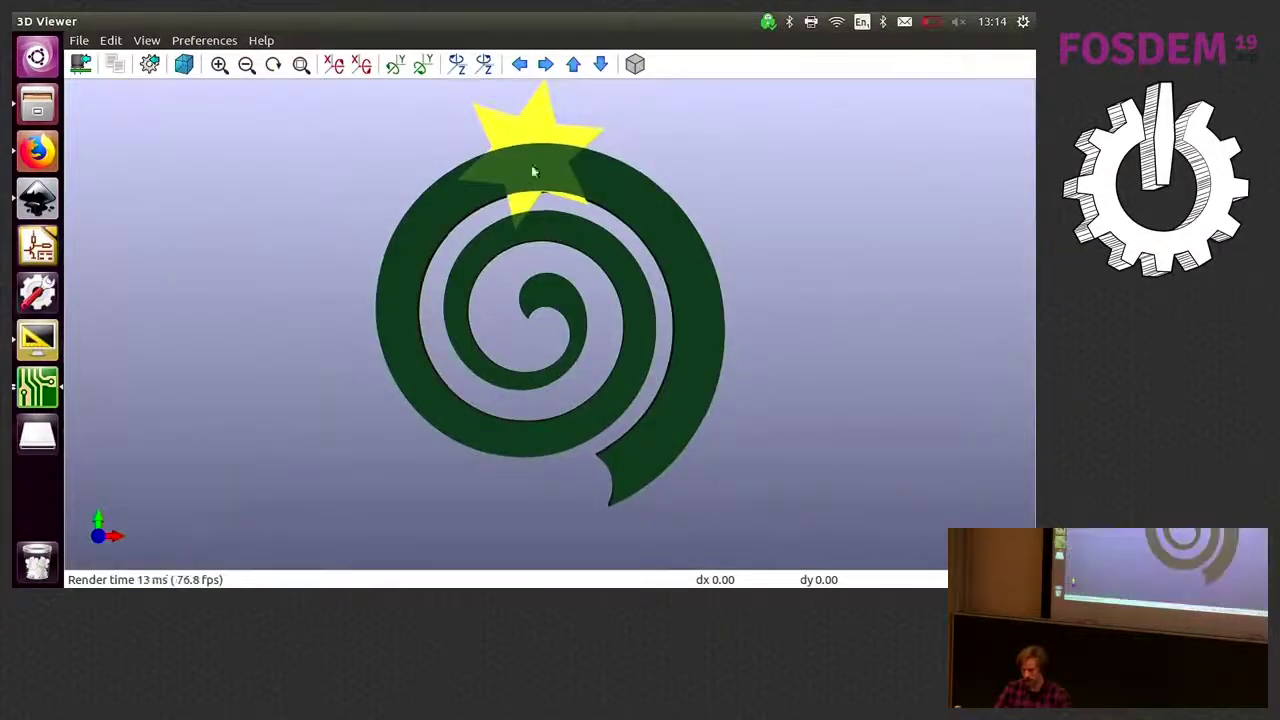
Rotate the green PCB, snap it to top view with Z, then return to Firefox
{"action": "left_click_drag", "start_coordinate": [534, 171], "coordinate": [709, 140]}
{"action": "key", "text": "z"}
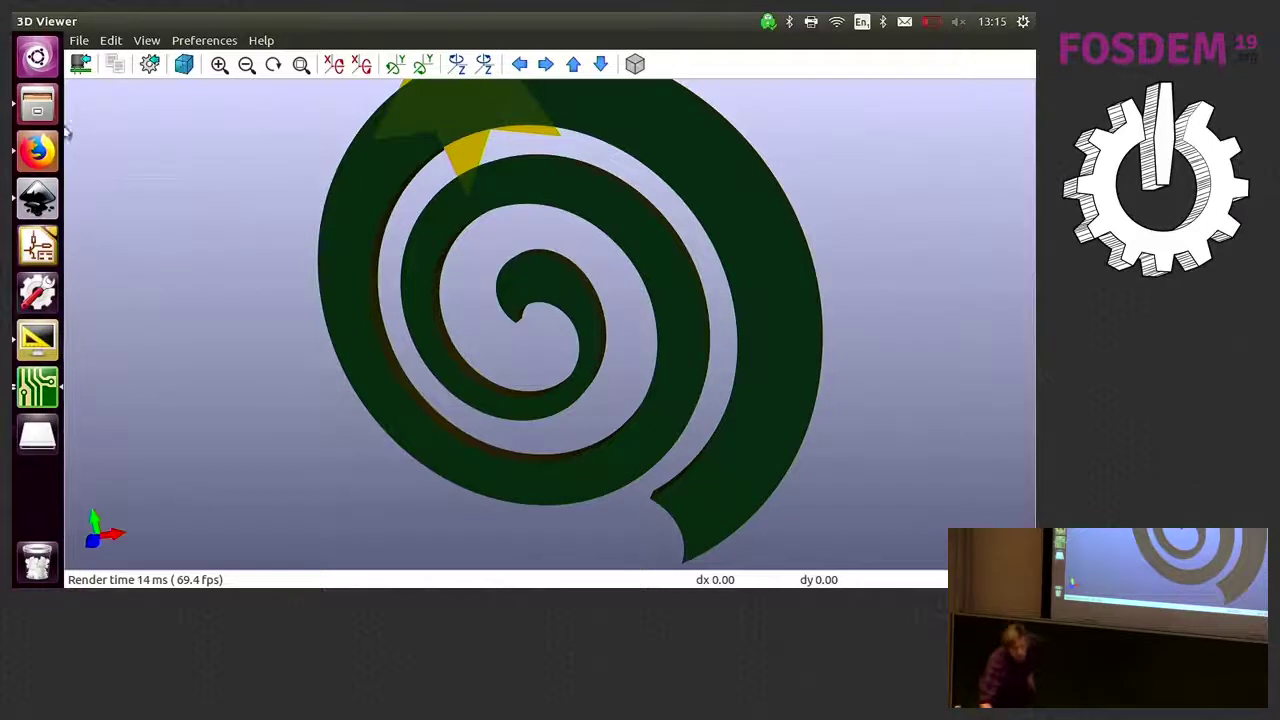
{"action": "left_click", "coordinate": [40, 150]}
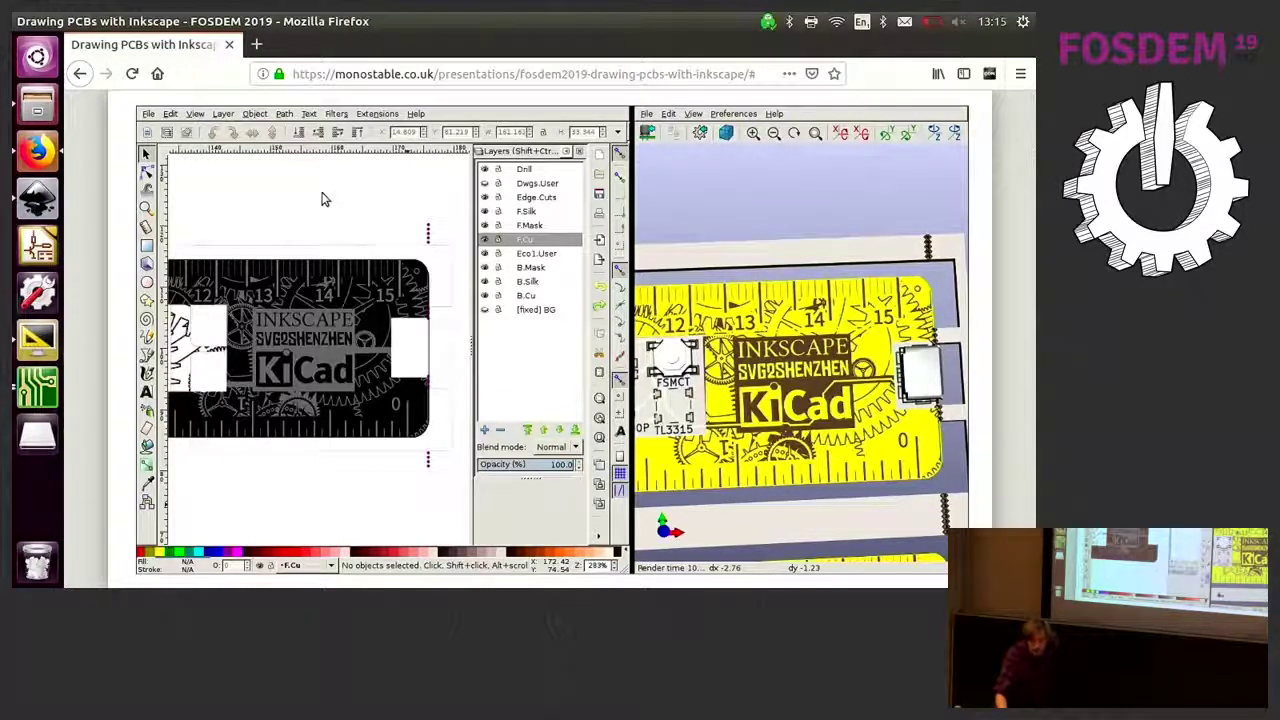
Advance two slides to the closing slide with the frama.link/drawexample link and Patreon appeal
{"action": "key", "text": "Right"}
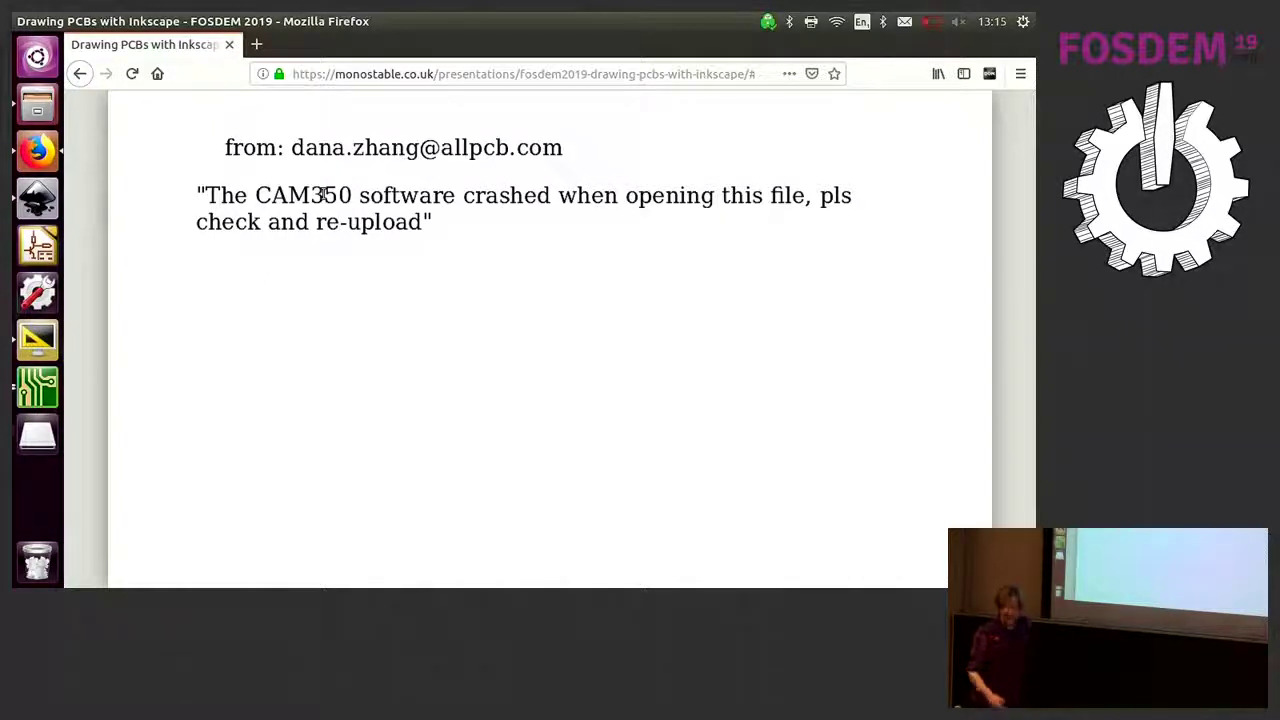
{"action": "key", "text": "Right"}
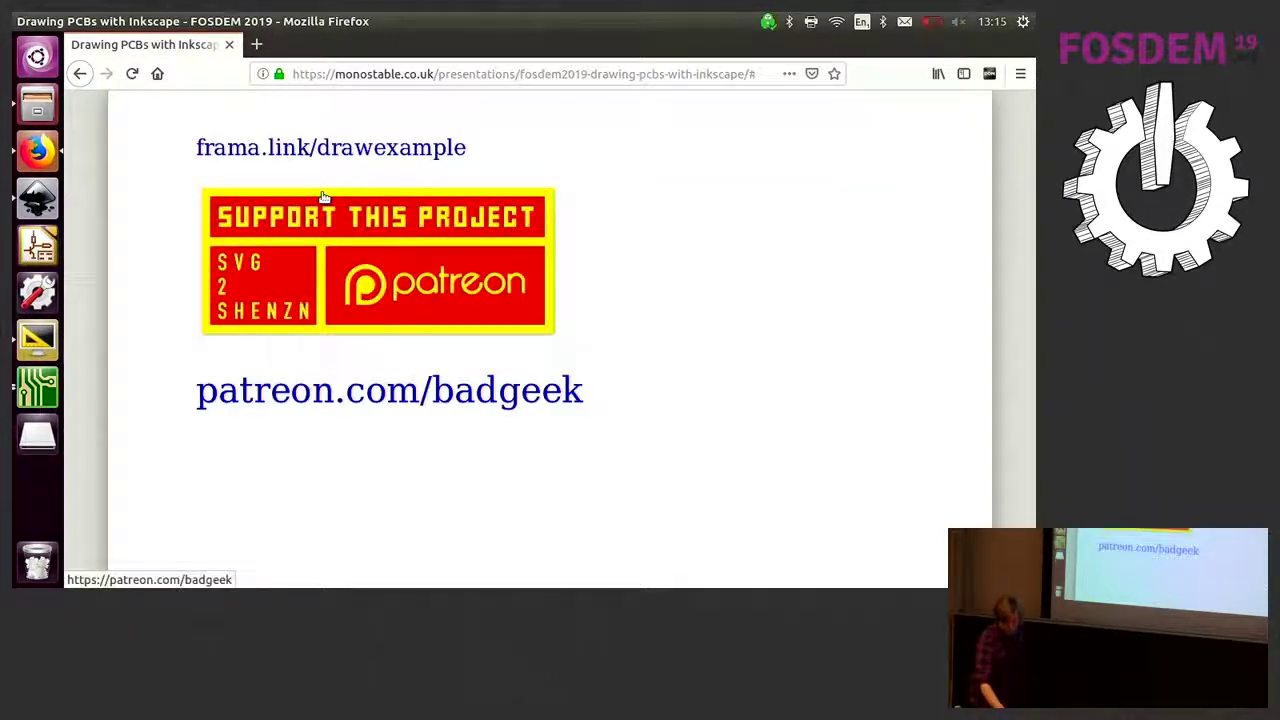